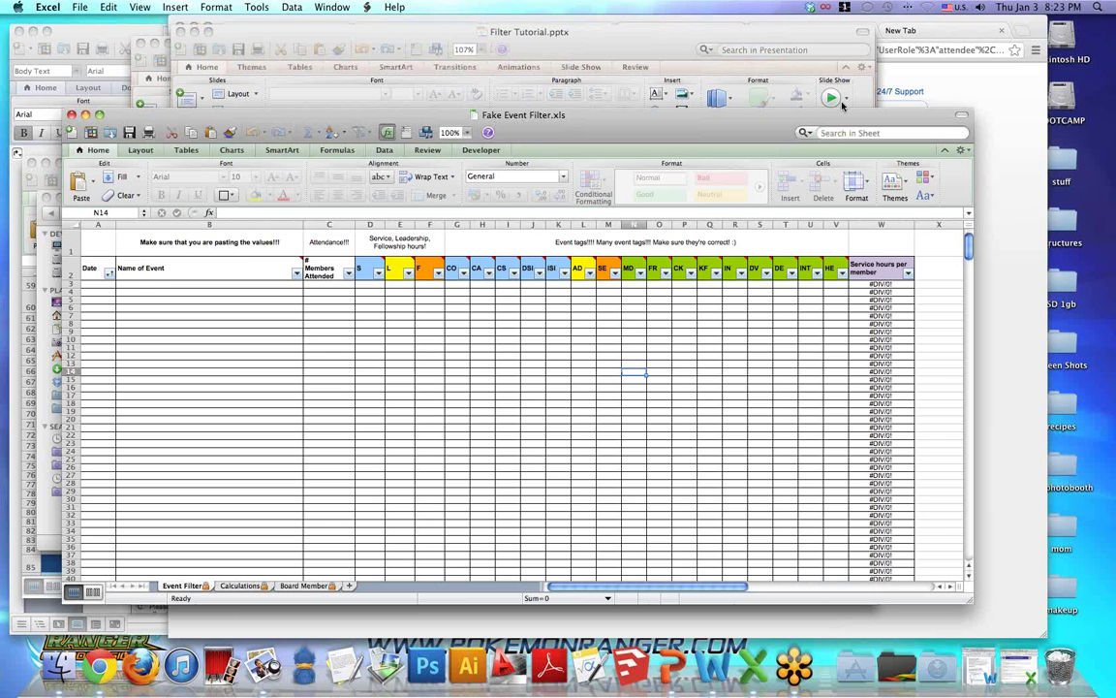
- Examine the Board Member sheet of Fake Event Filter.xls, with its event name and tag columns
{"action": "left_click_drag", "start_coordinate": [842, 110], "coordinate": [820, 77]}
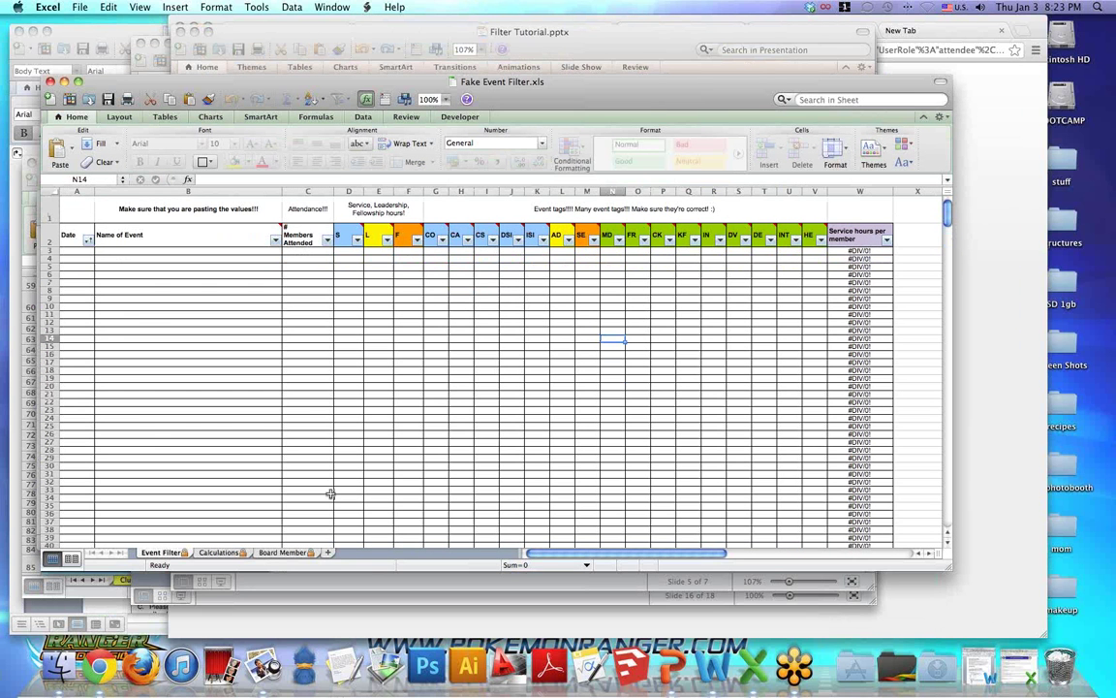
{"action": "left_click", "coordinate": [283, 552]}
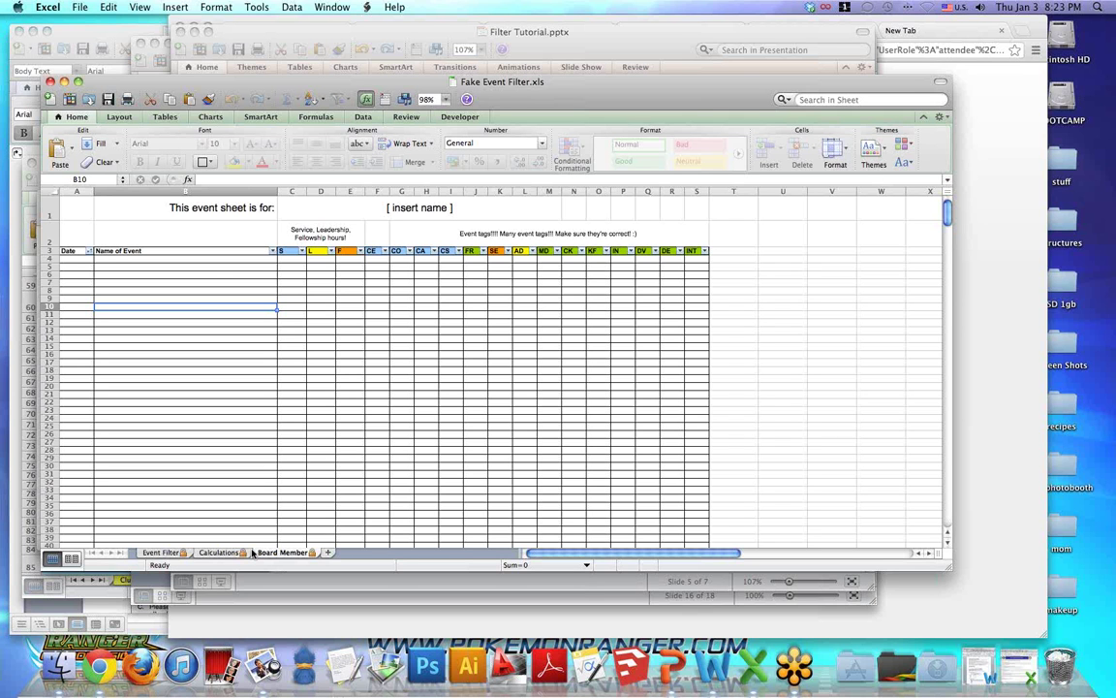
{"action": "left_click", "coordinate": [200, 298]}
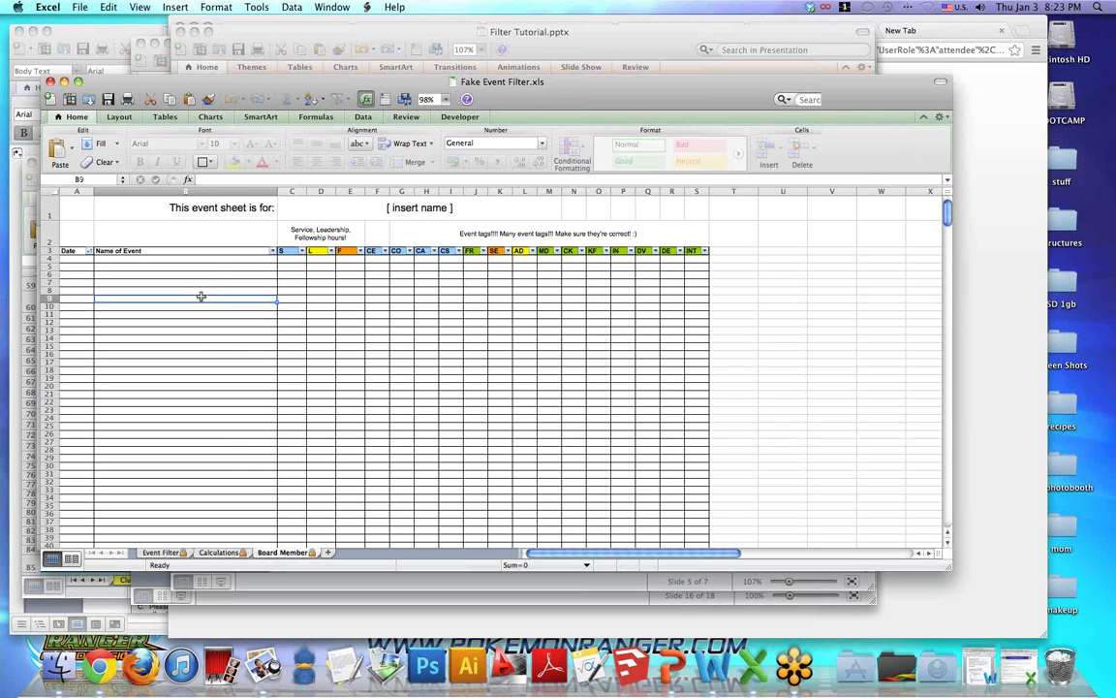
- On the Calculations sheet, enter 35 as the total and 10 as the attended count to work out the attendance percentage
{"action": "left_click", "coordinate": [219, 553]}
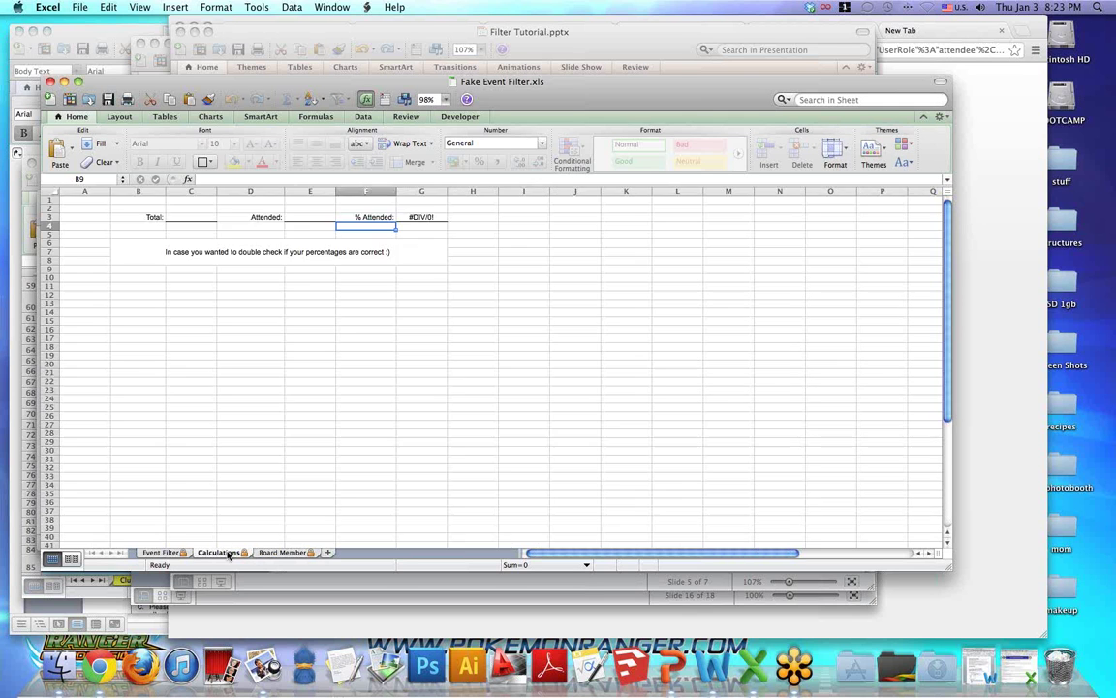
{"action": "left_click", "coordinate": [208, 216]}
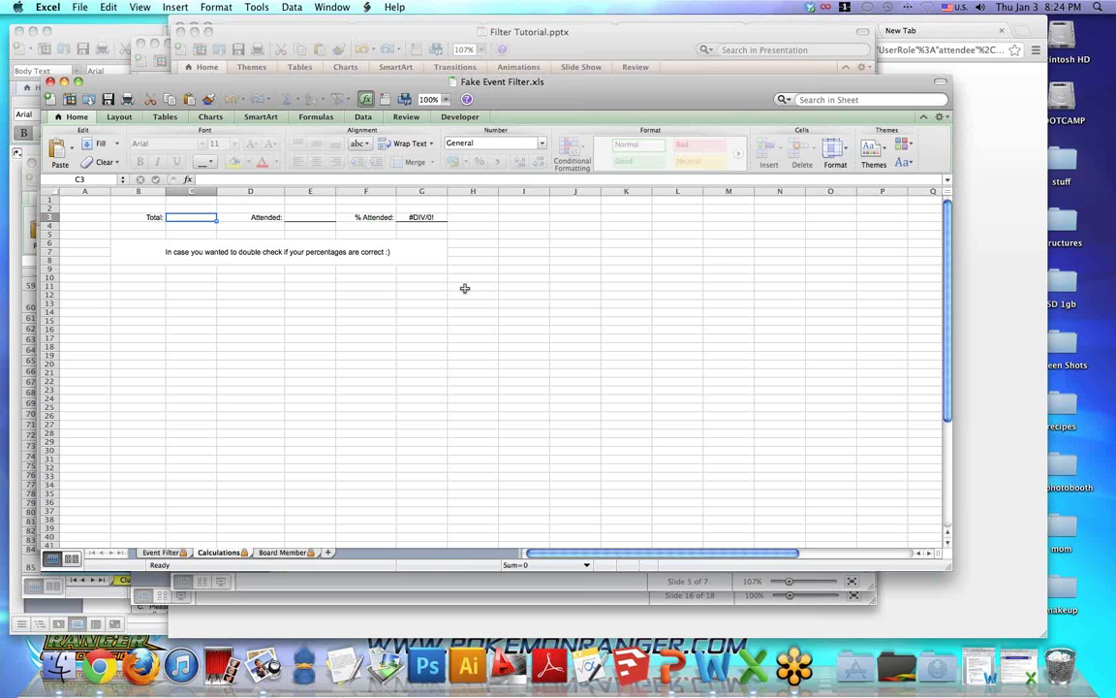
{"action": "type", "text": "35"}
{"action": "key", "text": "Tab"}
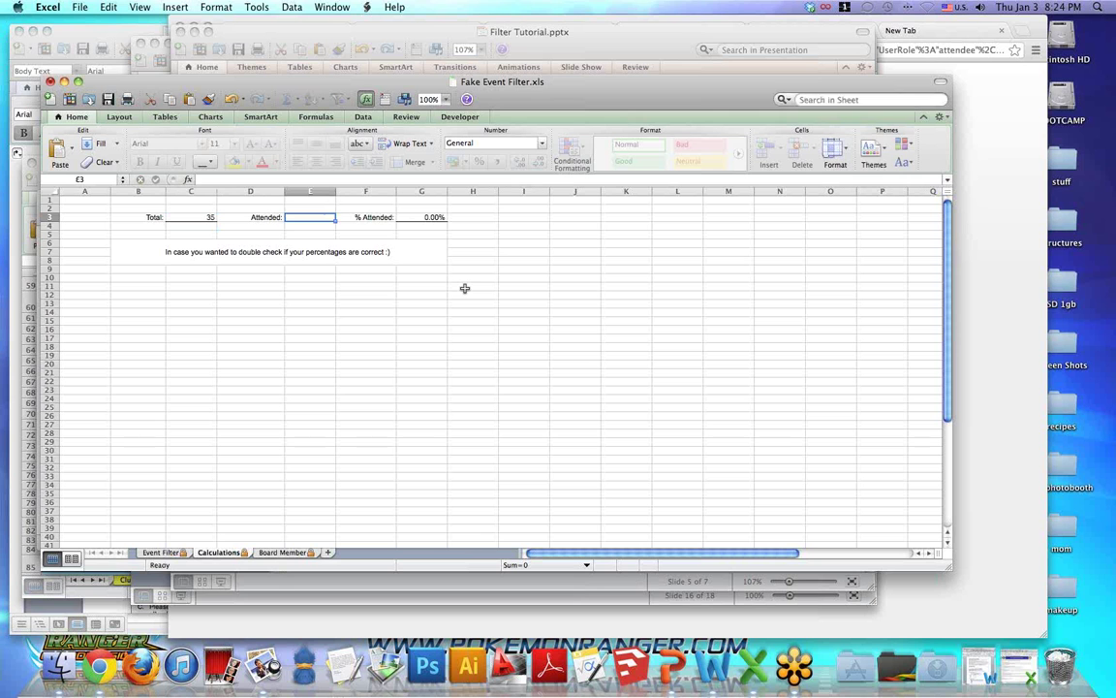
{"action": "type", "text": "10"}
{"action": "key", "text": "Return"}
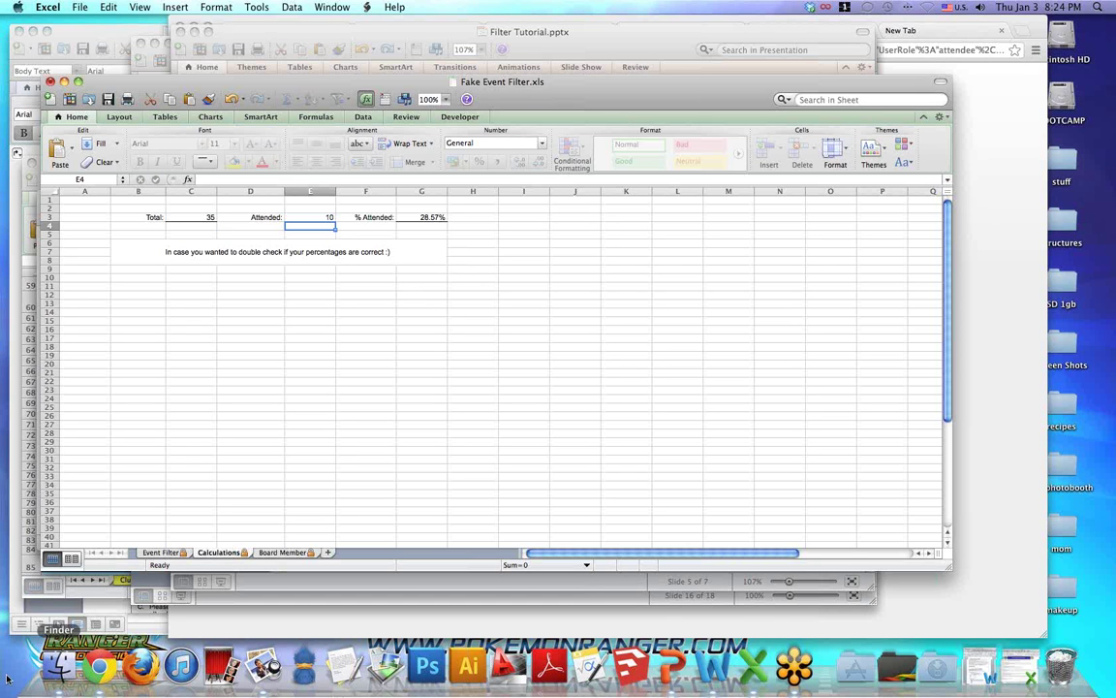
- Check the attendance section of Fake Distinguished Treasurer.doc in Word, and return to Excel
{"action": "left_click", "coordinate": [106, 610]}
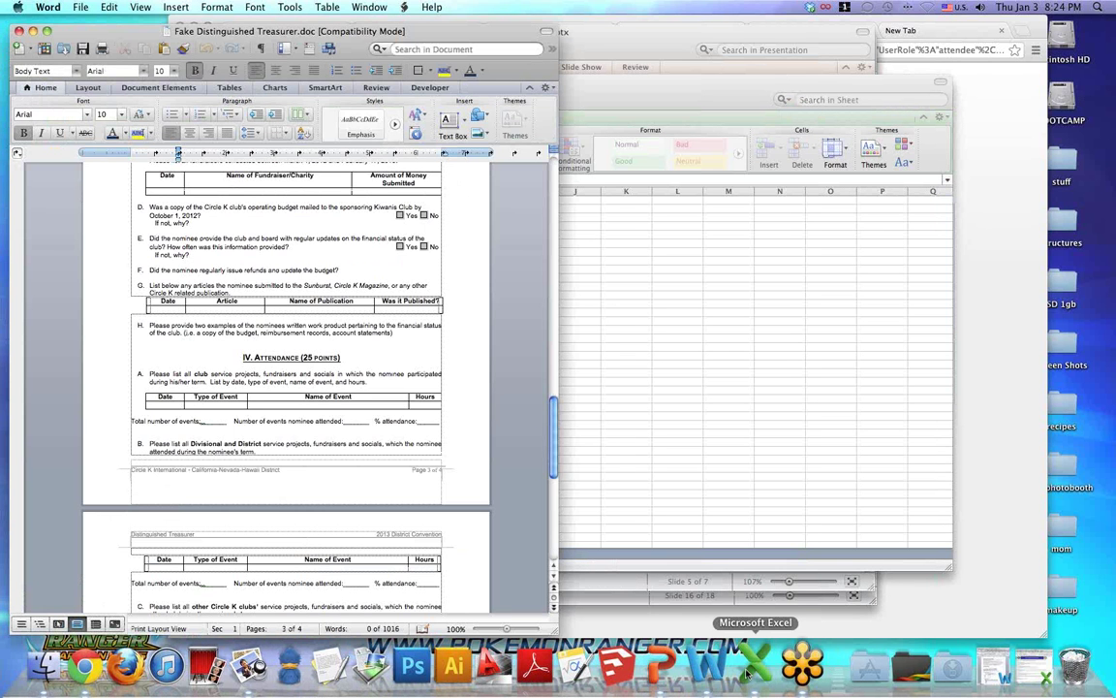
{"action": "left_click_drag", "start_coordinate": [746, 672], "coordinate": [815, 515]}
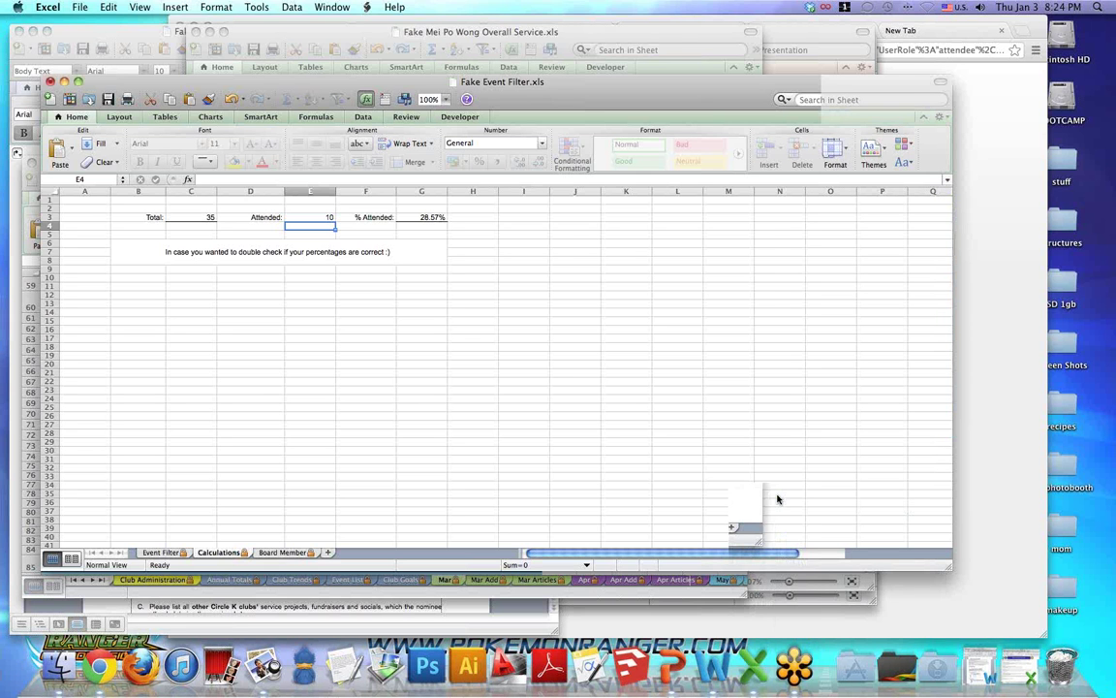
- Look through the section sheets of the Overall Service award workbook, from Circle K ISI to Campus Service
{"action": "left_click", "coordinate": [560, 43]}
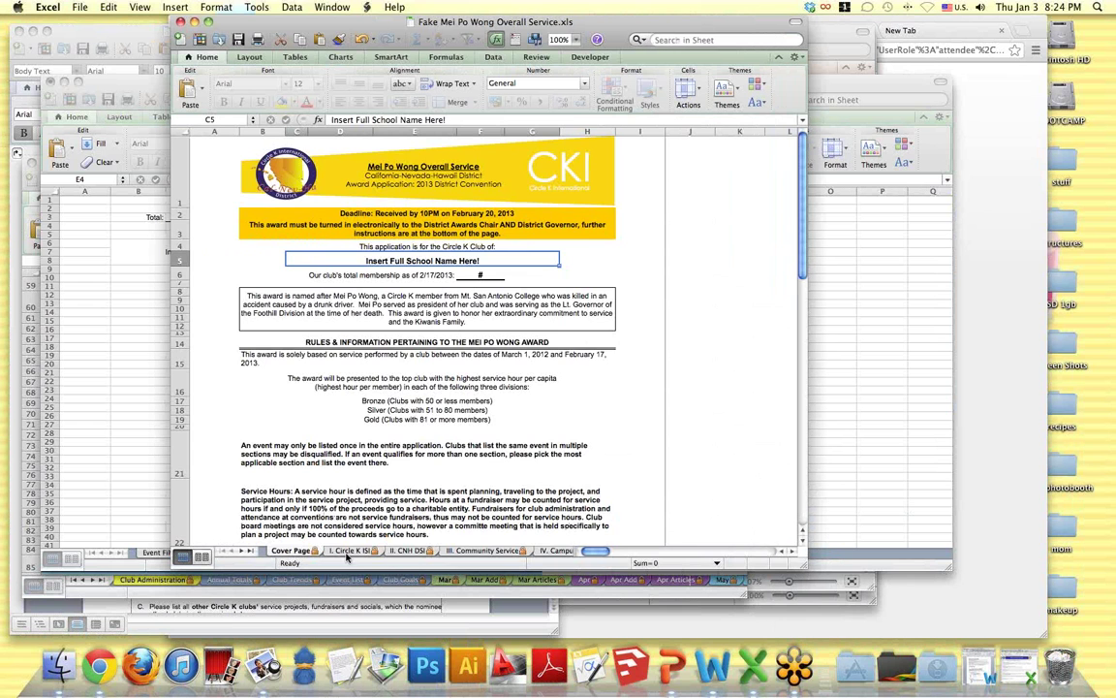
{"action": "left_click", "coordinate": [348, 550]}
{"action": "left_click", "coordinate": [415, 552]}
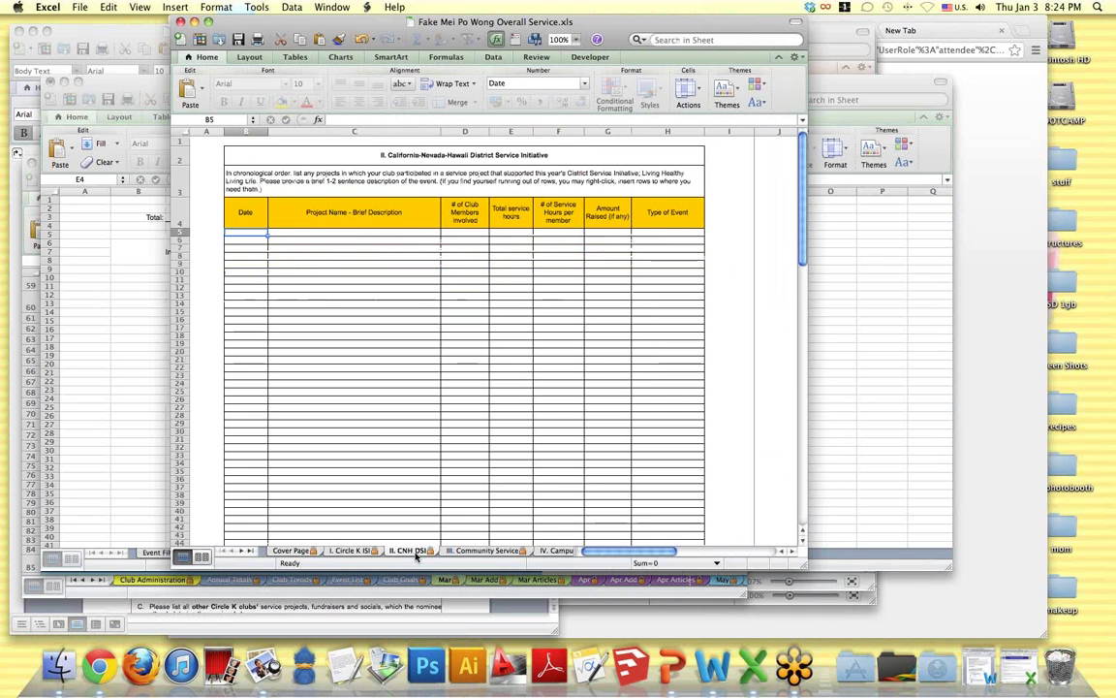
{"action": "left_click", "coordinate": [482, 550]}
{"action": "left_click", "coordinate": [559, 551]}
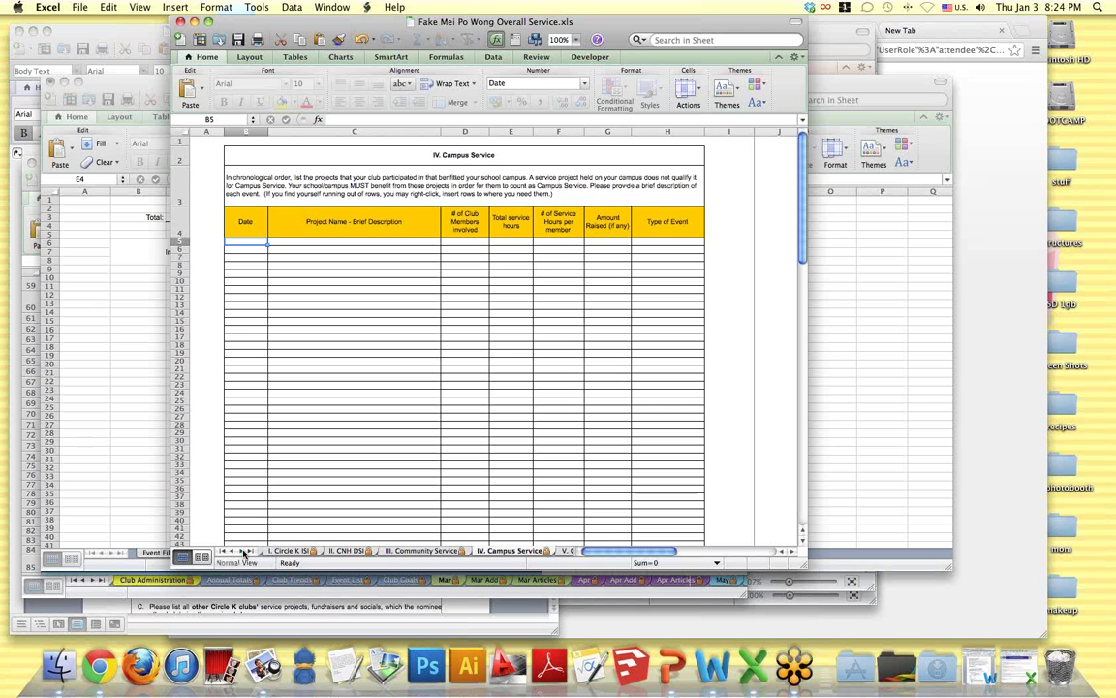
{"action": "left_click", "coordinate": [242, 551]}
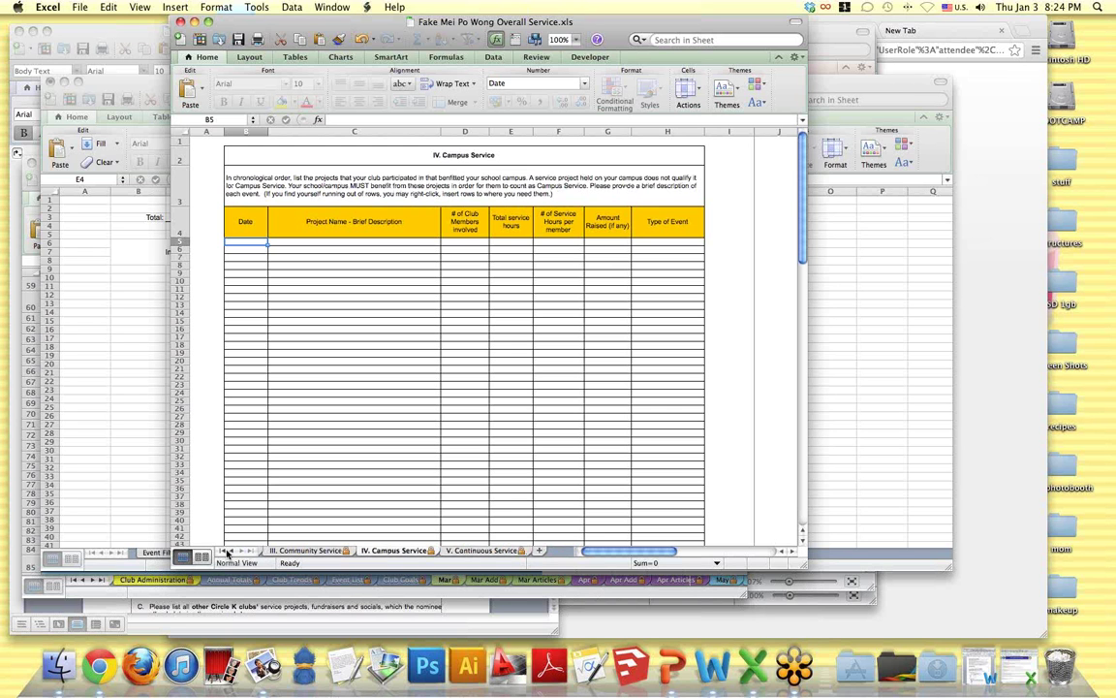
- Review the award workbook's Cover Page down to the application checklist and its Circle K International Service Initiative entry
{"action": "left_click", "coordinate": [222, 552]}
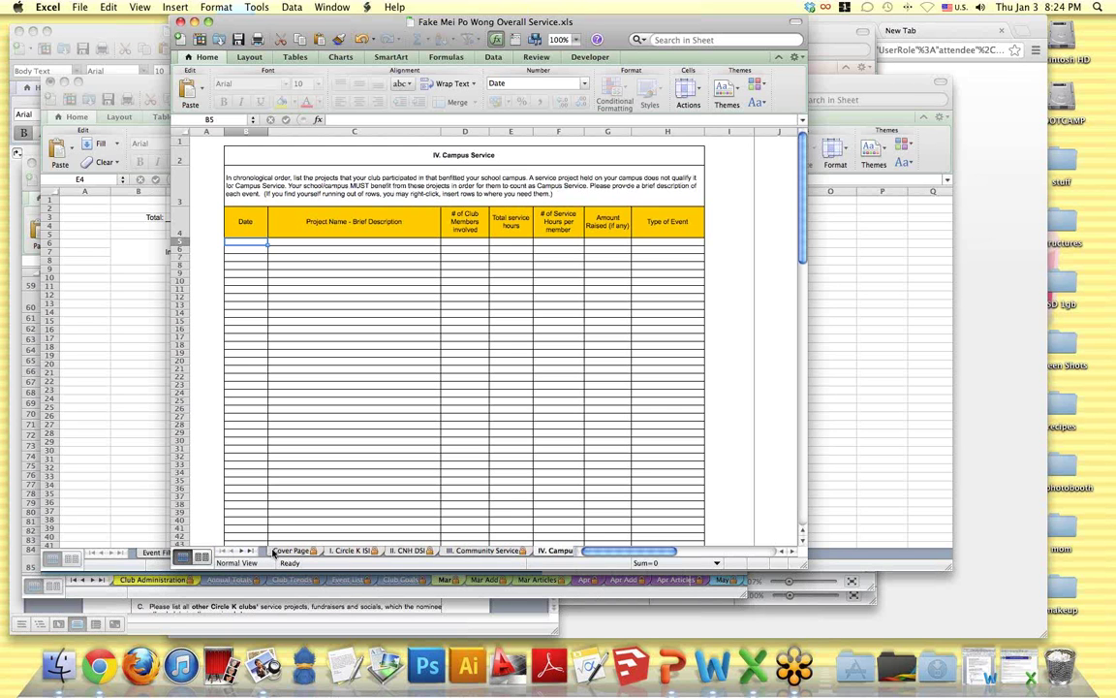
{"action": "left_click", "coordinate": [291, 551]}
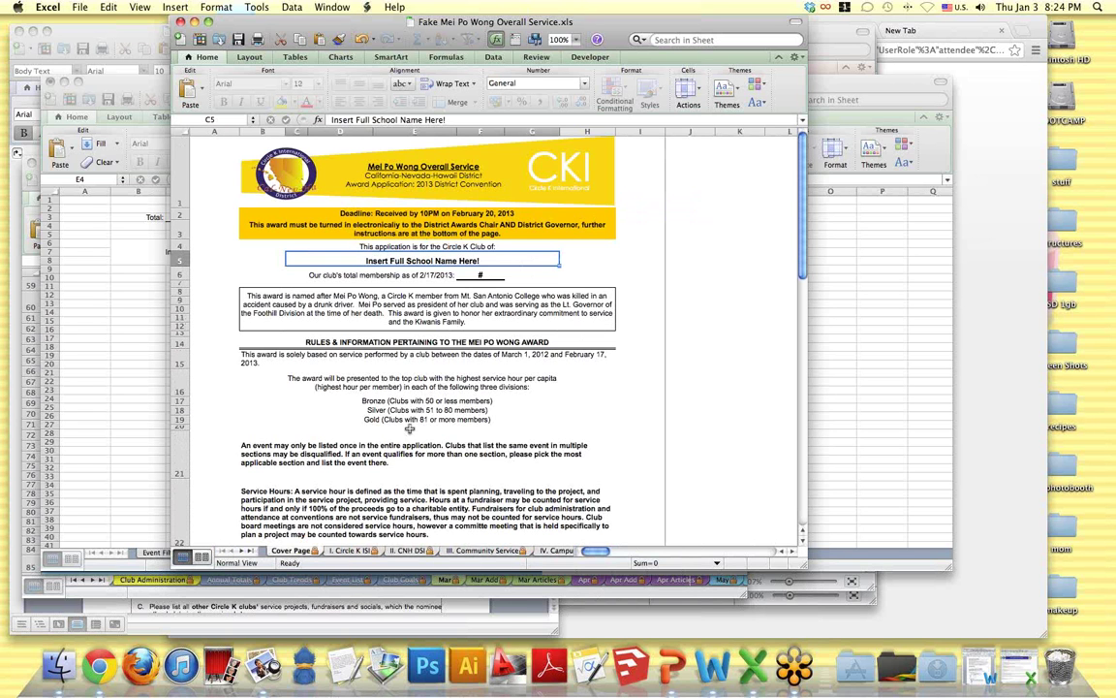
{"action": "scroll", "coordinate": [410, 428], "scroll_direction": "down", "scroll_amount": 3}
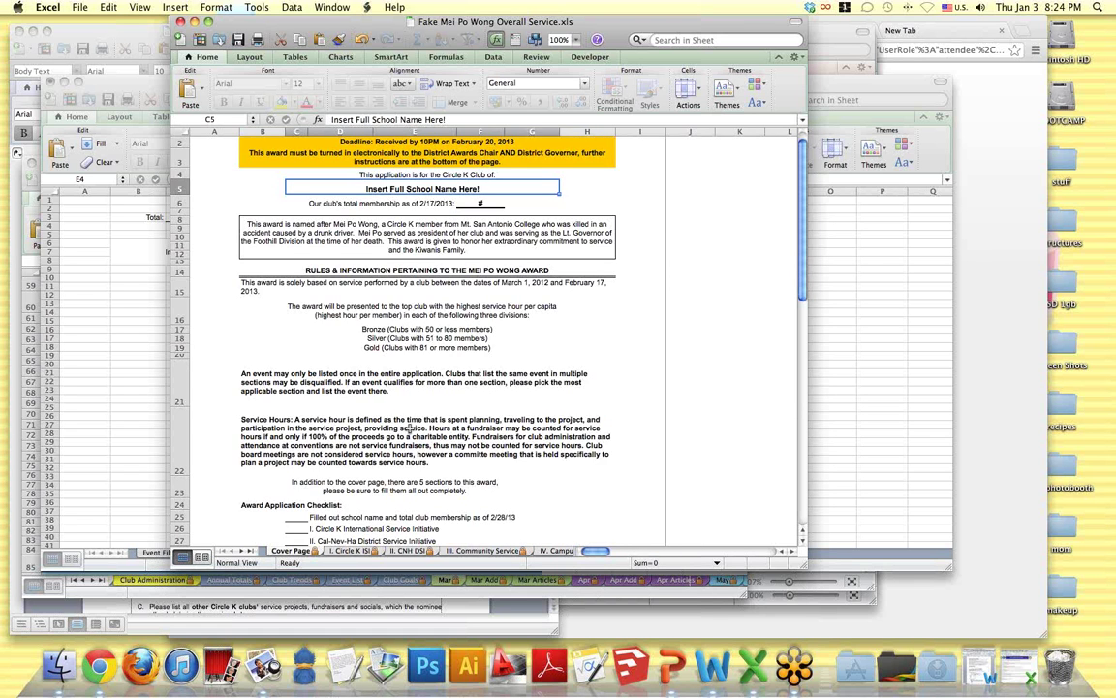
{"action": "scroll", "coordinate": [410, 428], "scroll_direction": "down", "scroll_amount": 8}
{"action": "left_click", "coordinate": [298, 378]}
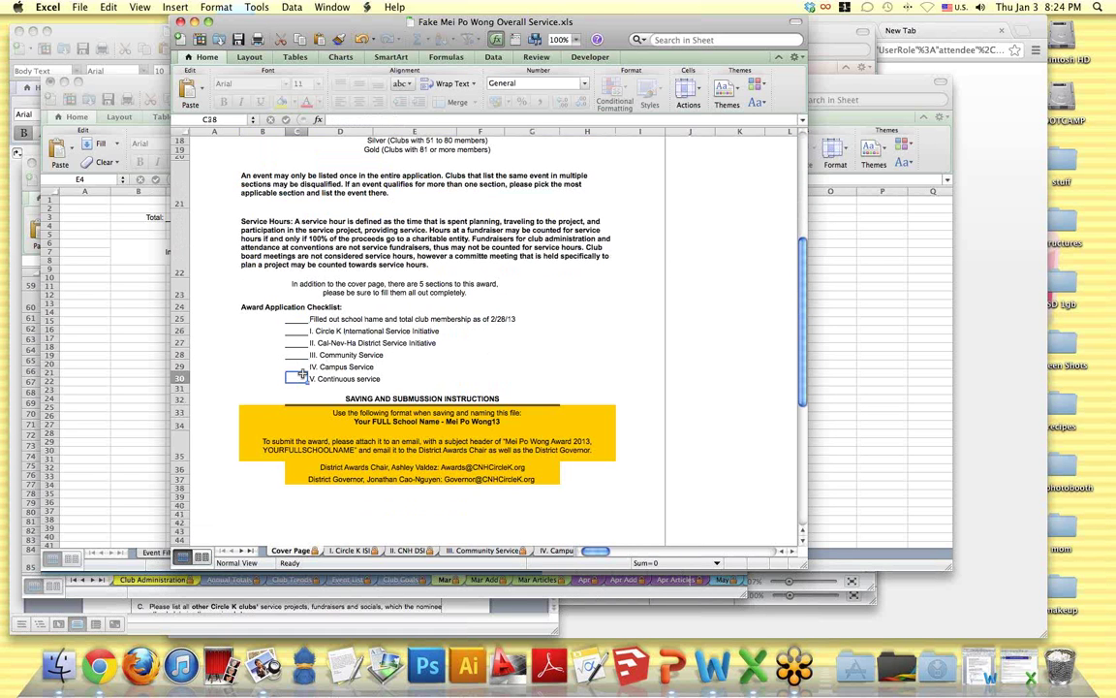
{"action": "left_click", "coordinate": [334, 331]}
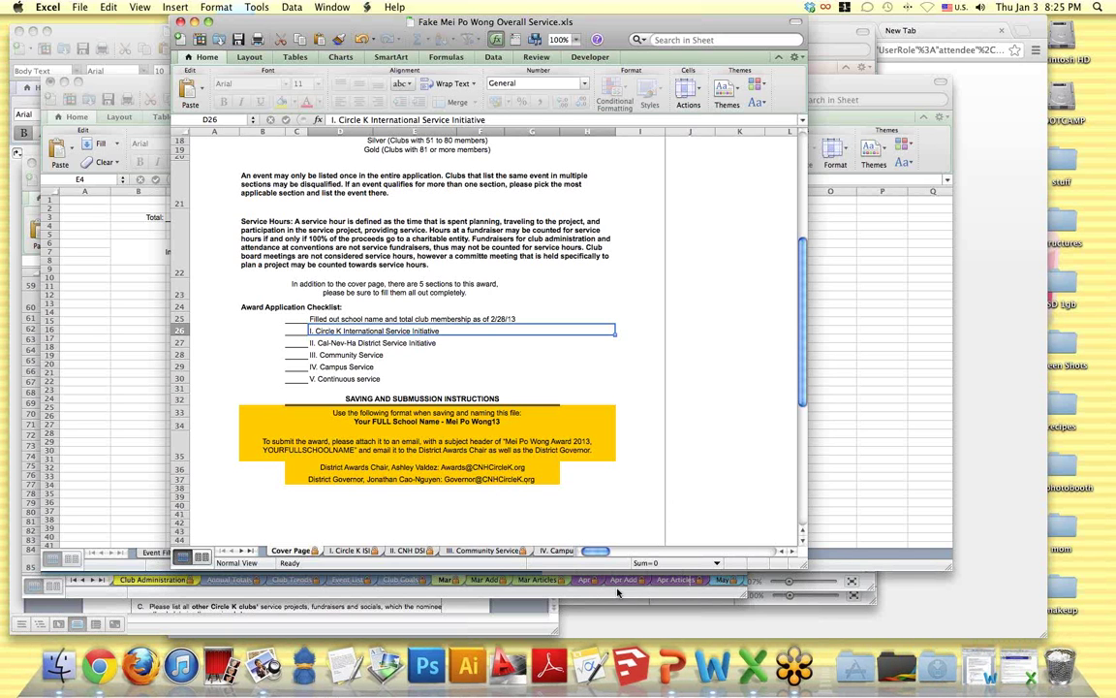
- Copy the March event rows from Date through HE (A61:V80) on the Mar sheet of mrf2012-2013.xlsx
{"action": "left_click", "coordinate": [487, 593]}
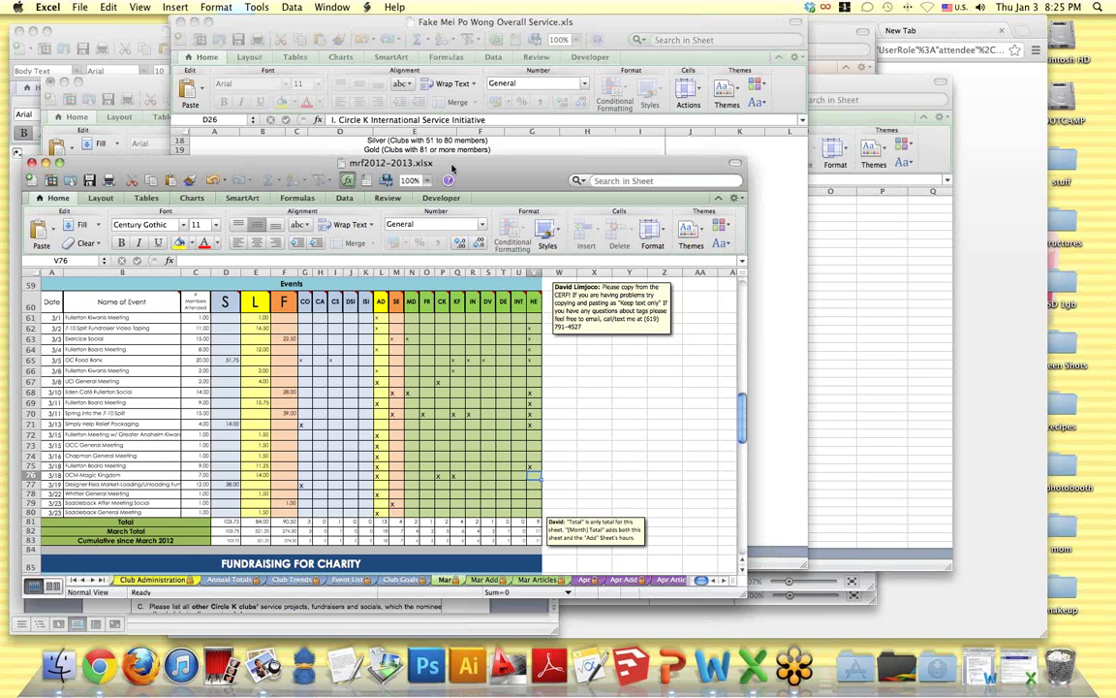
{"action": "left_click_drag", "start_coordinate": [451, 170], "coordinate": [493, 101]}
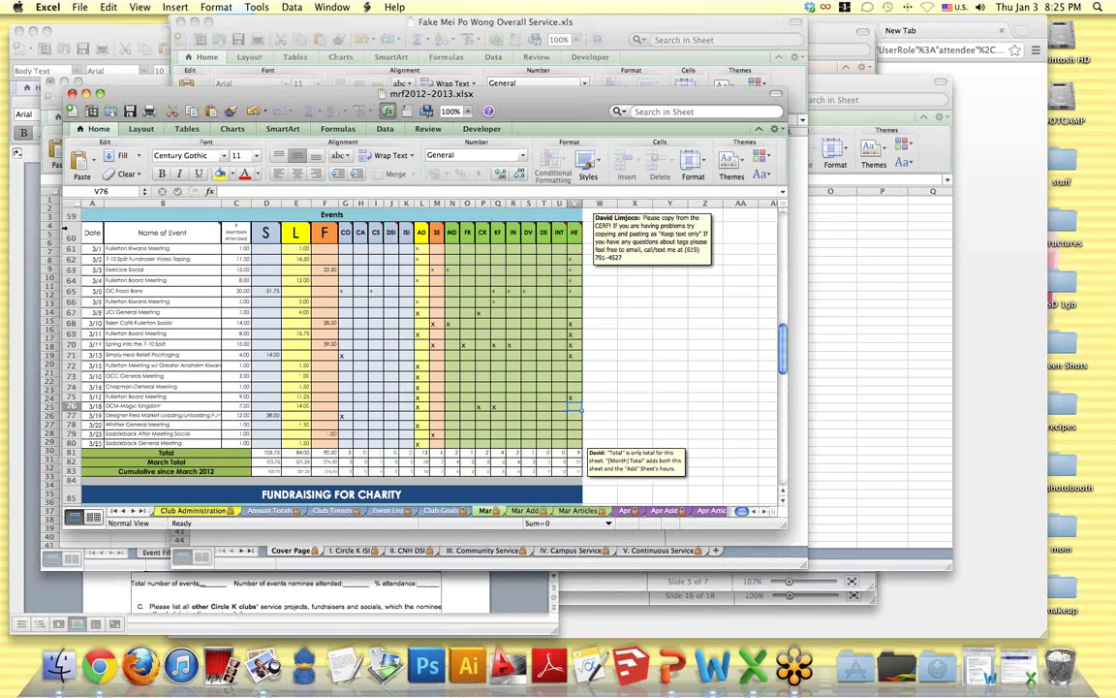
{"action": "left_click_drag", "start_coordinate": [92, 248], "coordinate": [574, 443]}
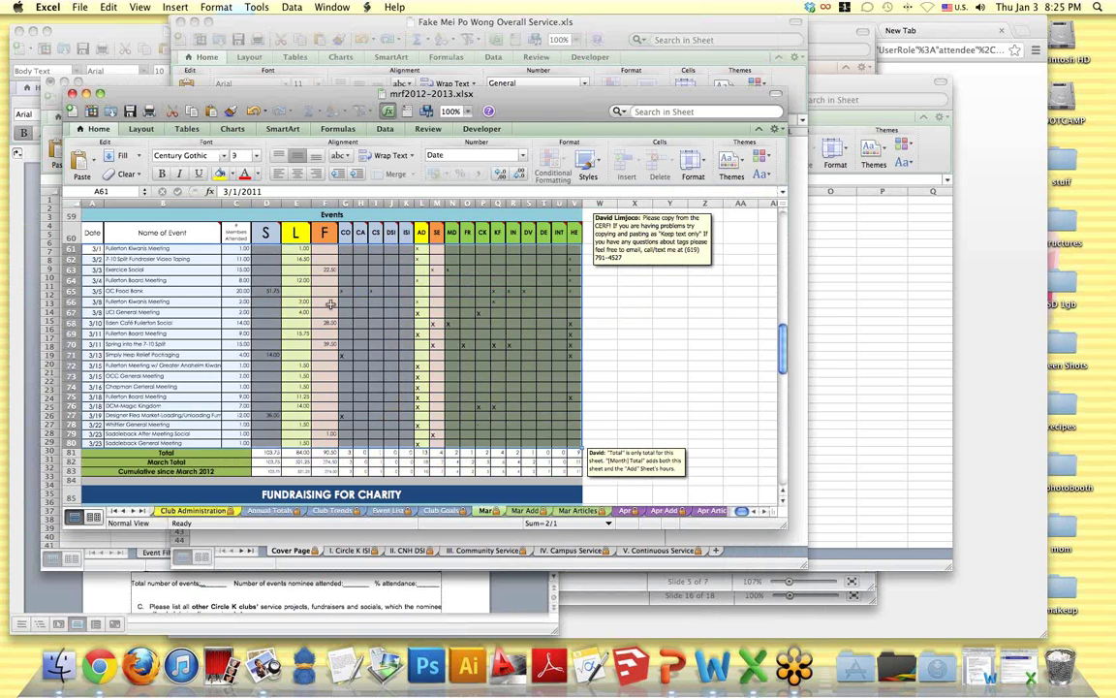
{"action": "right_click", "coordinate": [309, 298]}
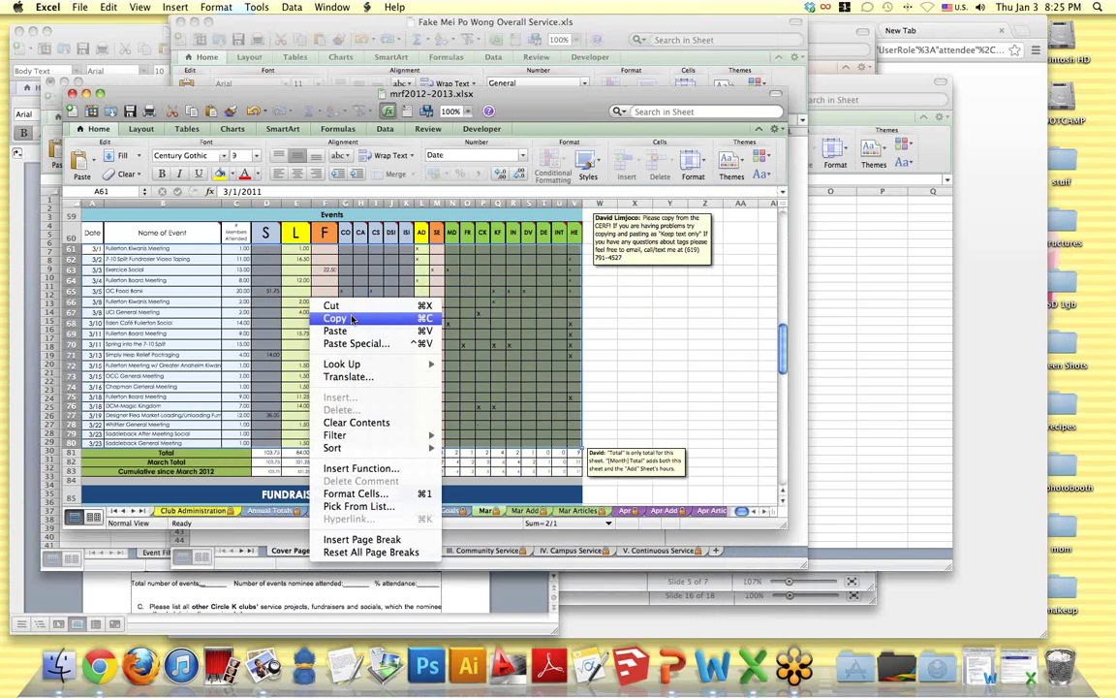
{"action": "left_click", "coordinate": [352, 320]}
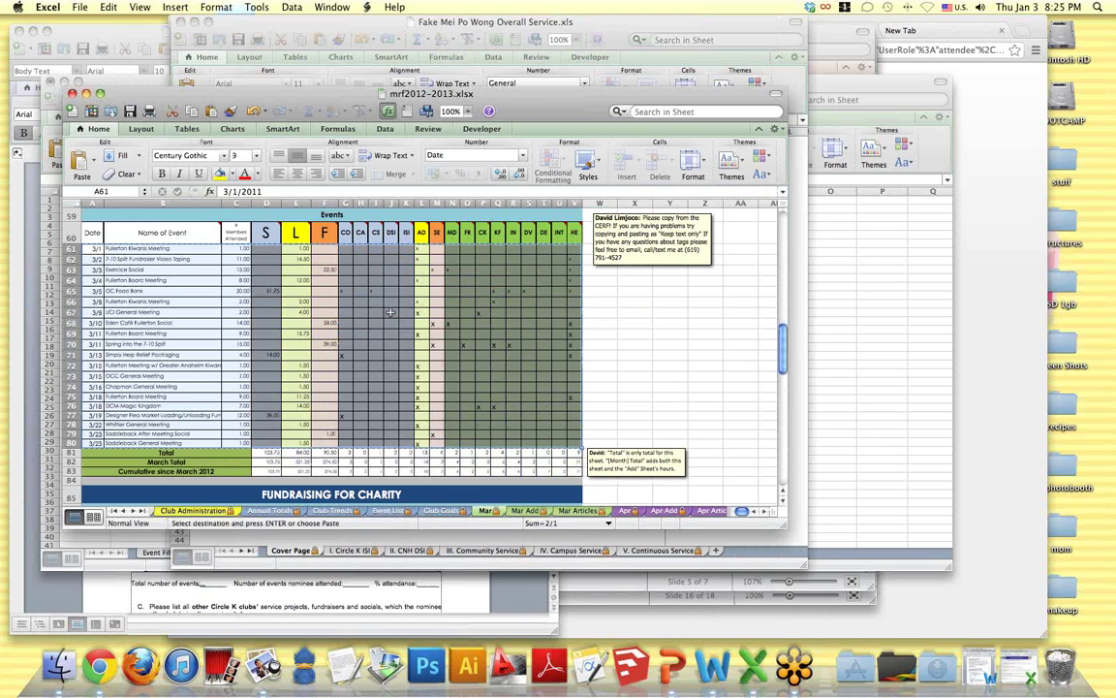
- Paste the copied March events as values only into the Event Filter sheet of Fake Event Filter.xls, starting at cell A3
{"action": "left_click", "coordinate": [831, 334]}
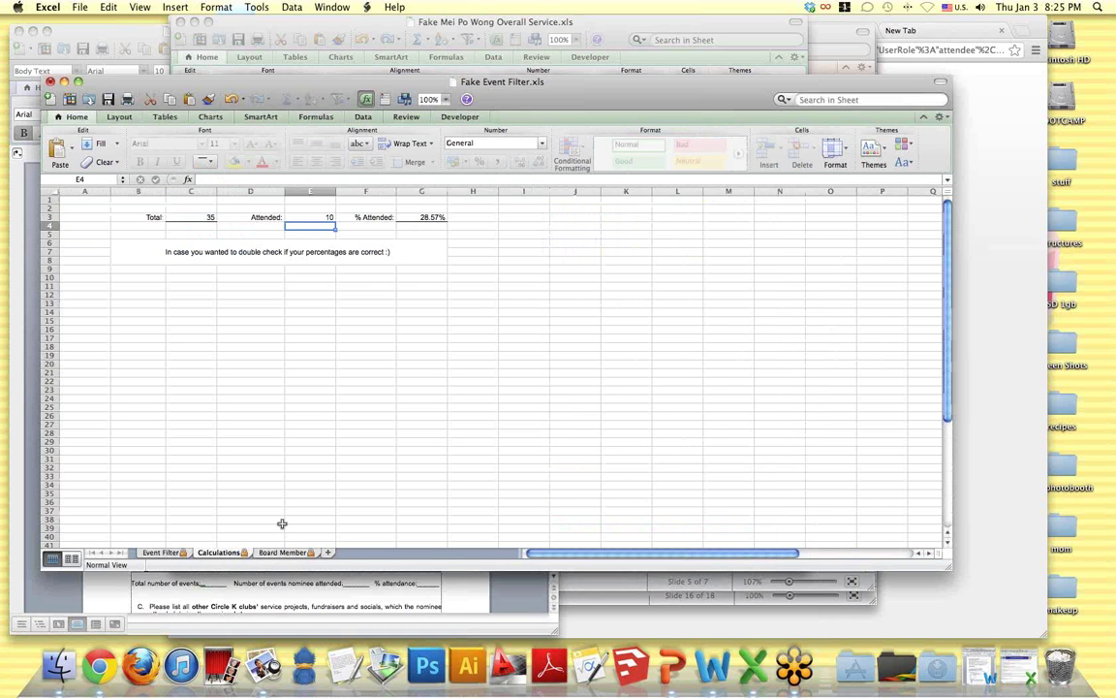
{"action": "left_click", "coordinate": [160, 551]}
{"action": "left_click", "coordinate": [81, 254]}
{"action": "right_click", "coordinate": [80, 256]}
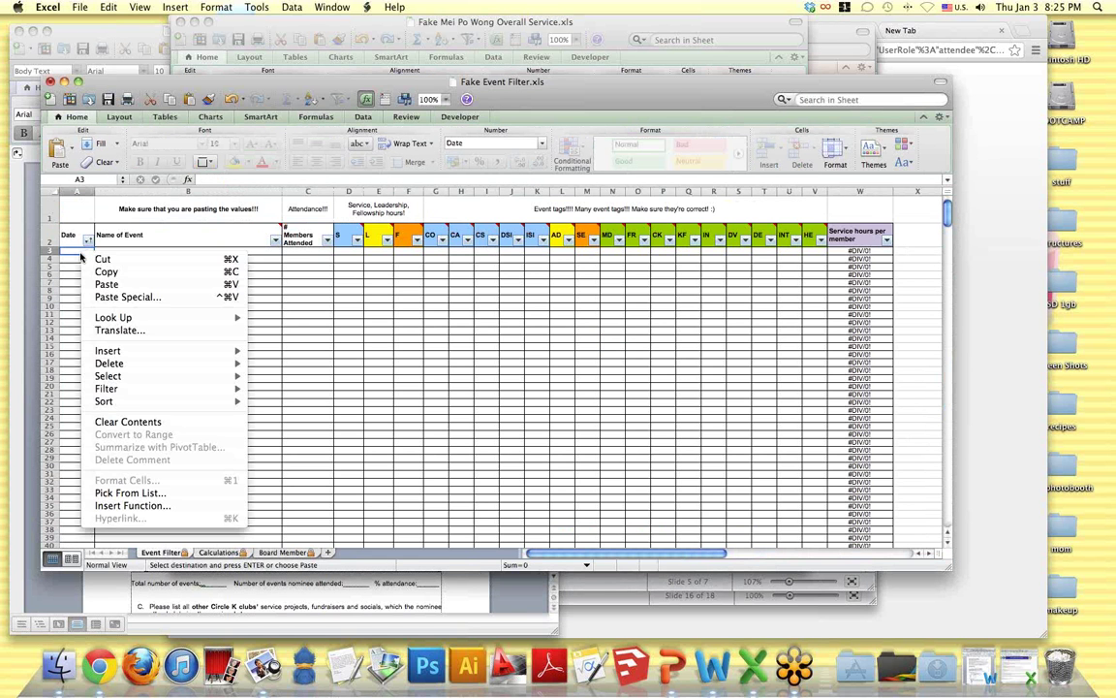
{"action": "left_click", "coordinate": [143, 297]}
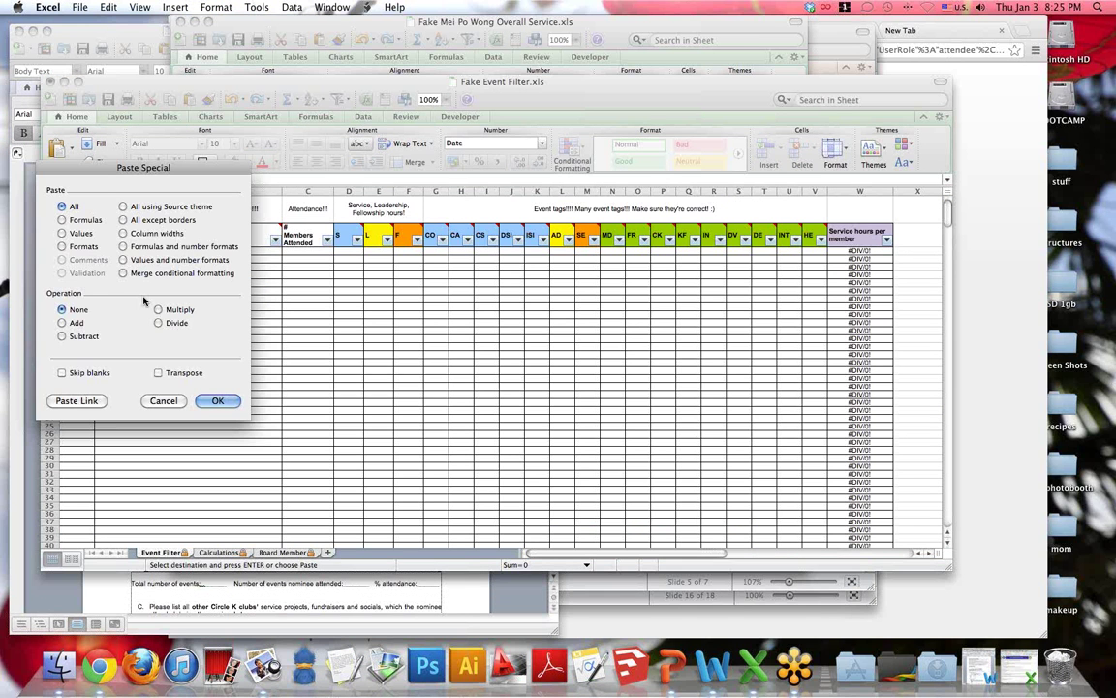
{"action": "left_click", "coordinate": [285, 262]}
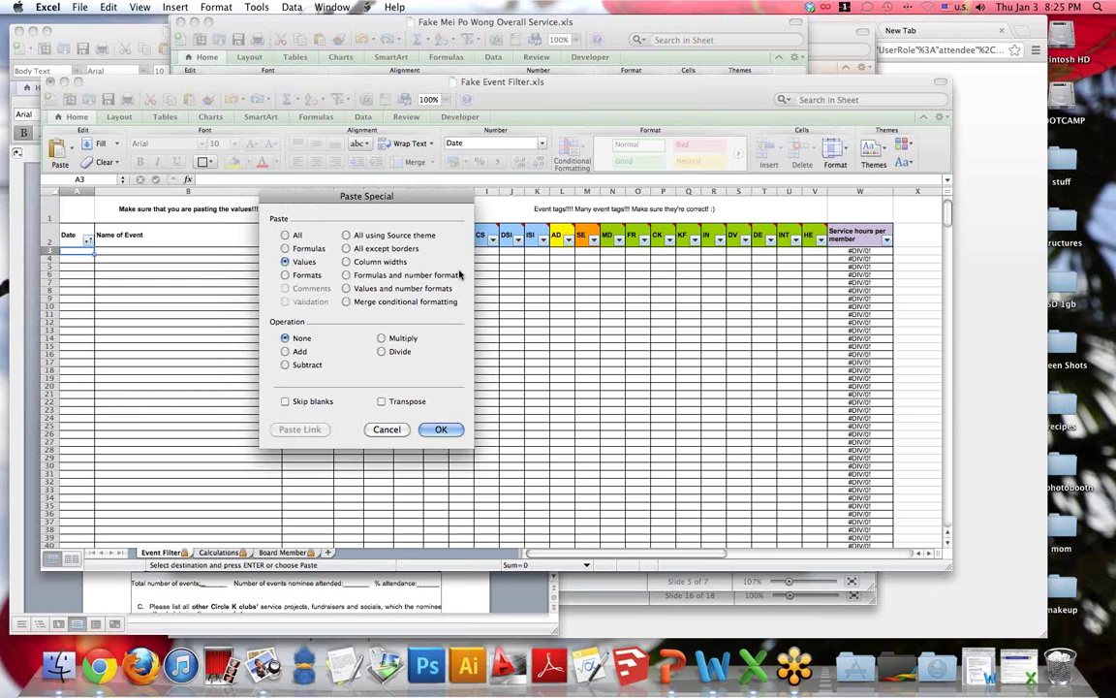
{"action": "left_click", "coordinate": [444, 429]}
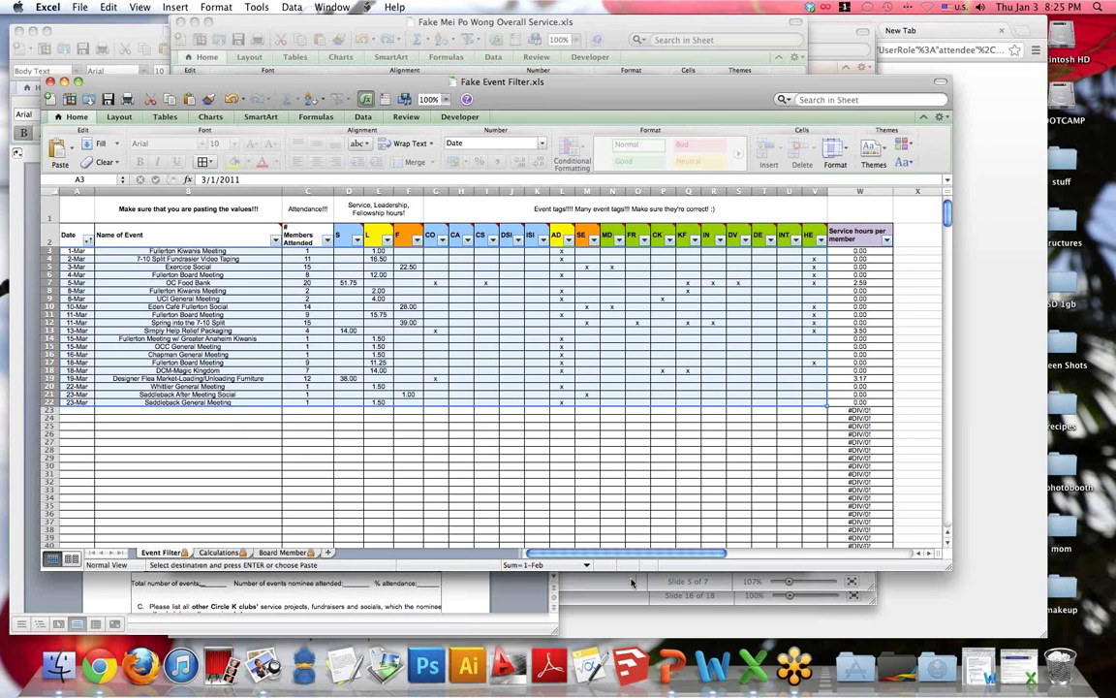
- Copy the March Additional Events rows from Date through HE (A3:V9) on the Mar Add sheet of mrf2012-2013.xlsx
{"action": "left_click", "coordinate": [632, 581]}
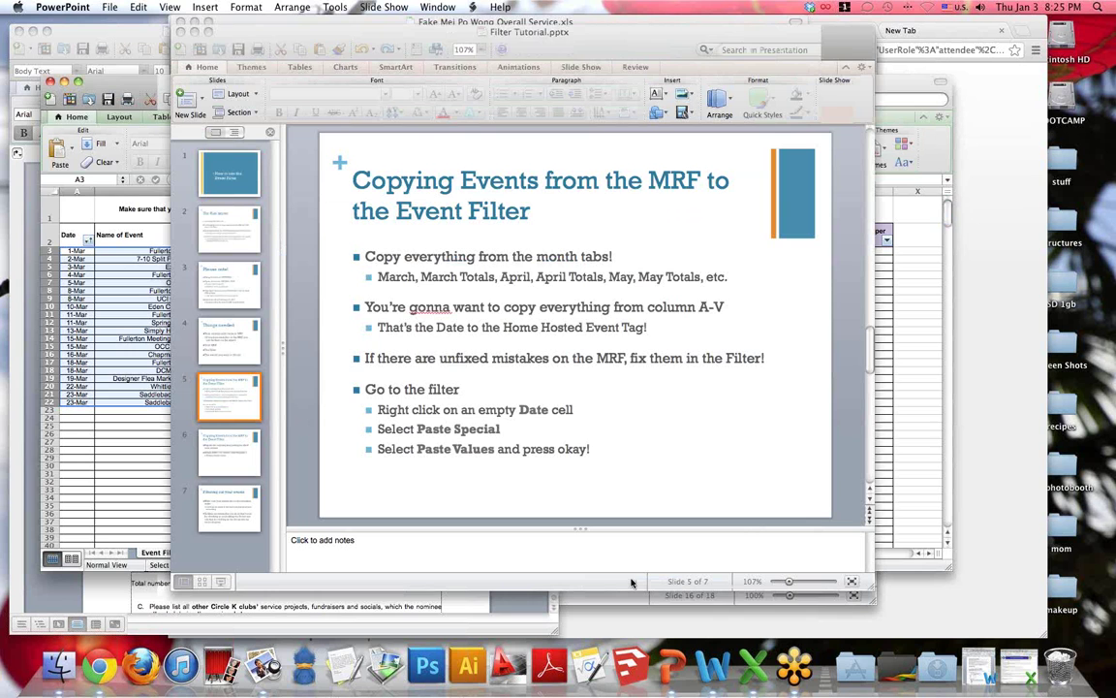
{"action": "left_click", "coordinate": [753, 668]}
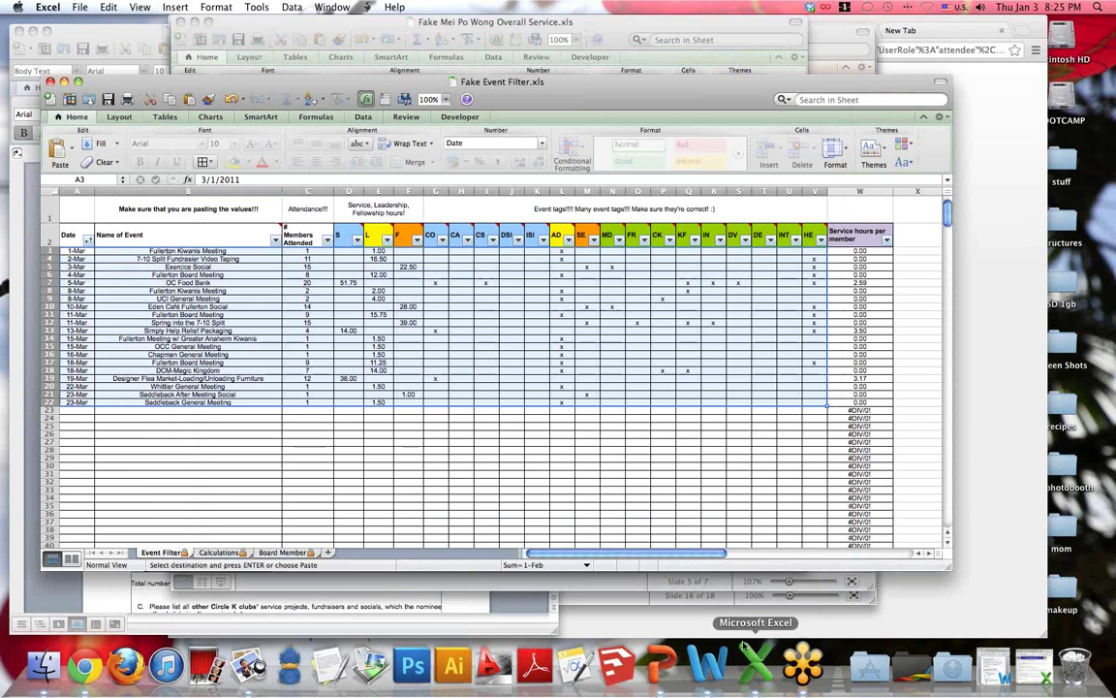
{"action": "right_click", "coordinate": [753, 668]}
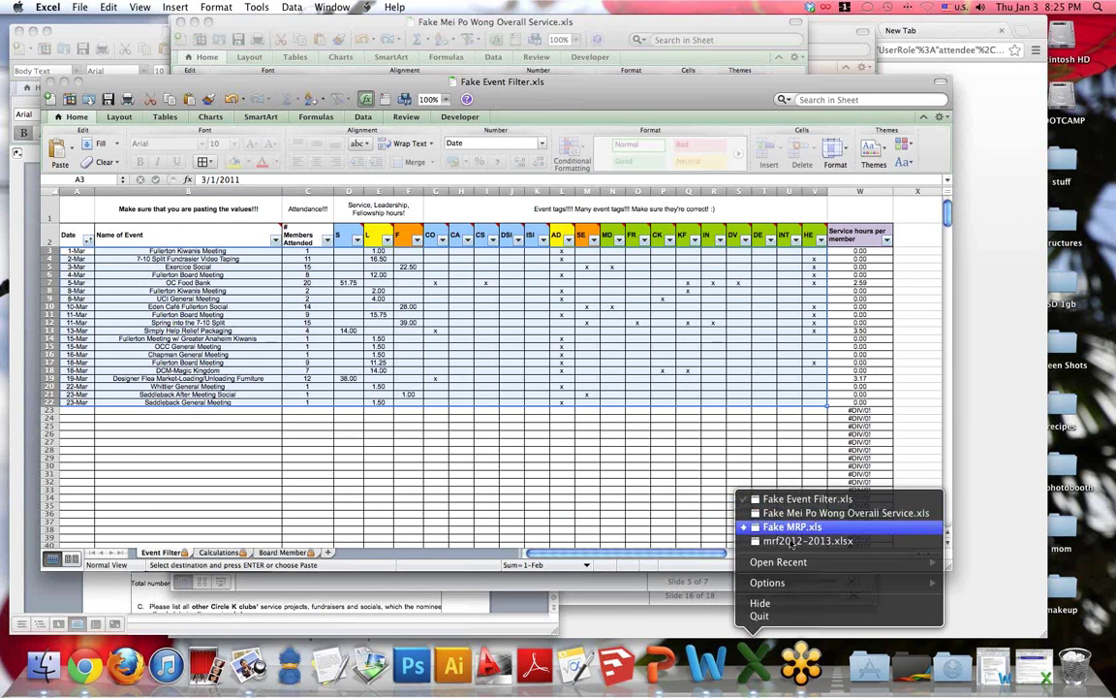
{"action": "left_click", "coordinate": [790, 540]}
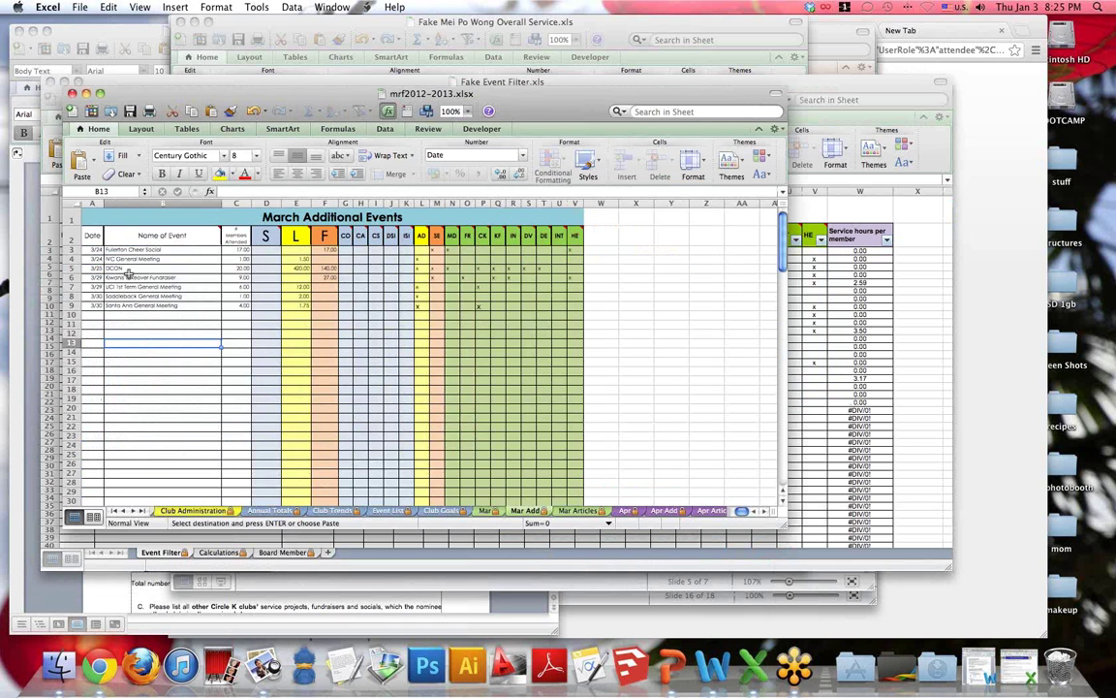
{"action": "left_click_drag", "start_coordinate": [93, 250], "coordinate": [464, 276]}
{"action": "key", "text": "super+c"}
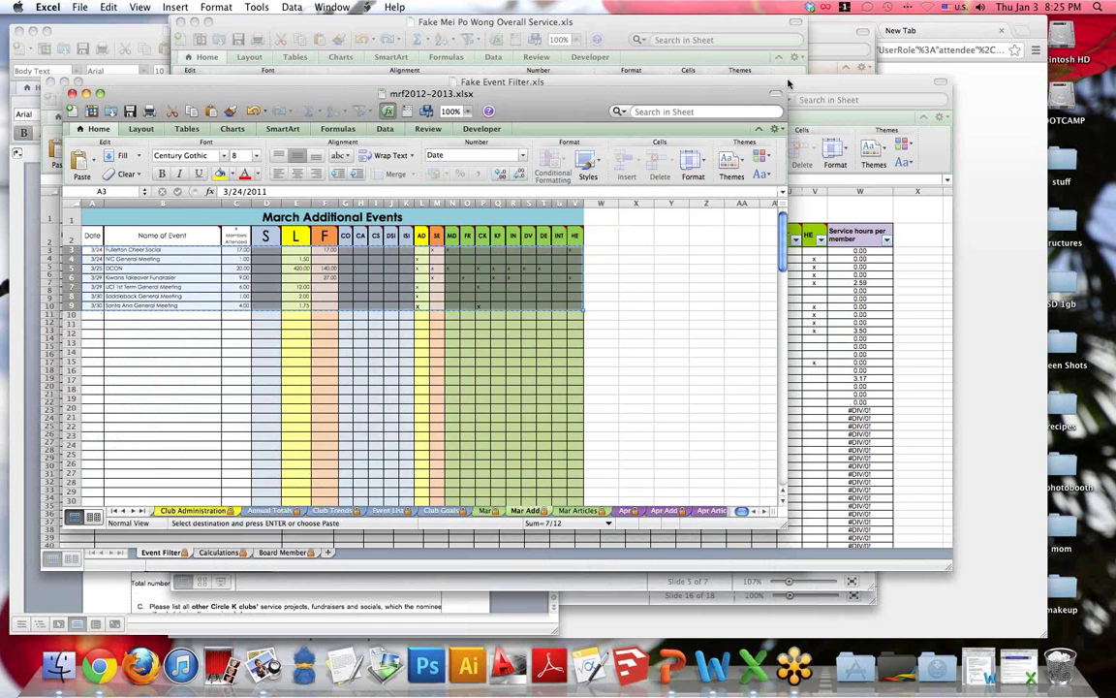
- Paste the copied March Additional Events rows as values only into the Event Filter sheet of Fake Event Filter.xls, starting at cell A23
{"action": "left_click", "coordinate": [789, 85]}
{"action": "left_click", "coordinate": [73, 410]}
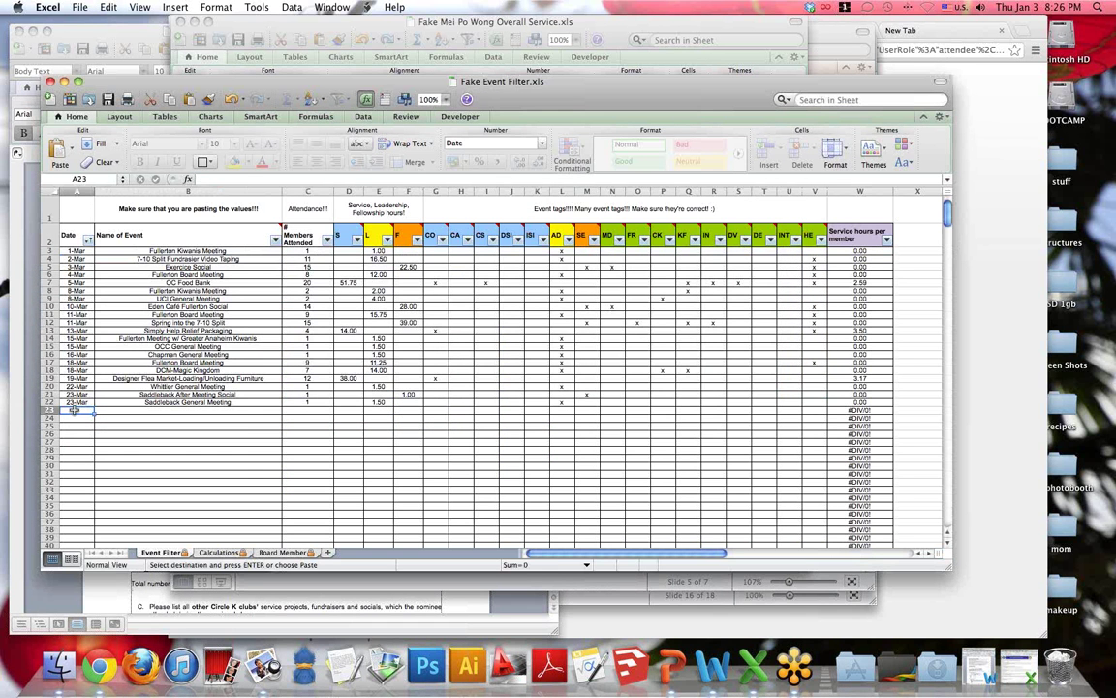
{"action": "right_click", "coordinate": [74, 410]}
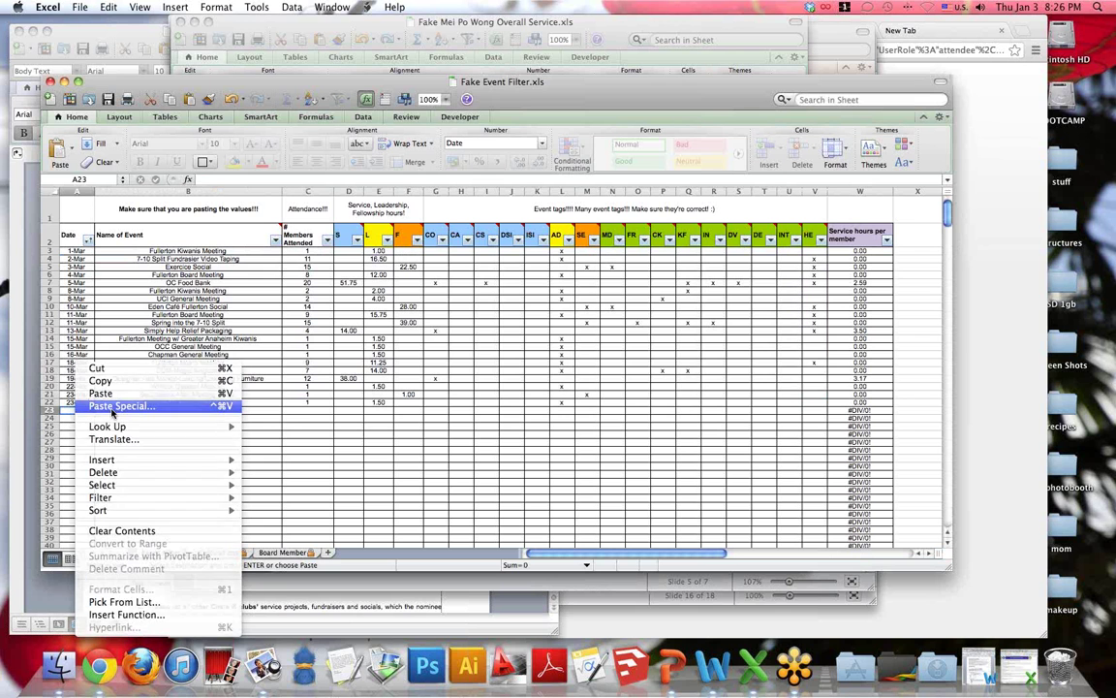
{"action": "left_click", "coordinate": [116, 406]}
{"action": "left_click", "coordinate": [36, 344]}
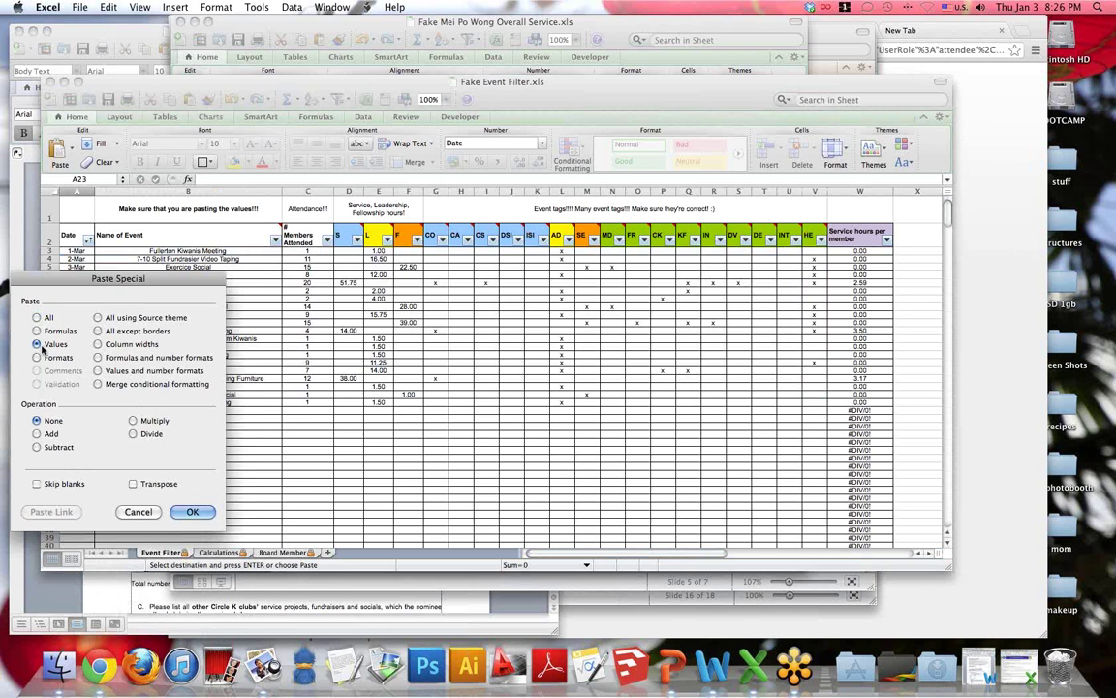
{"action": "left_click", "coordinate": [187, 511]}
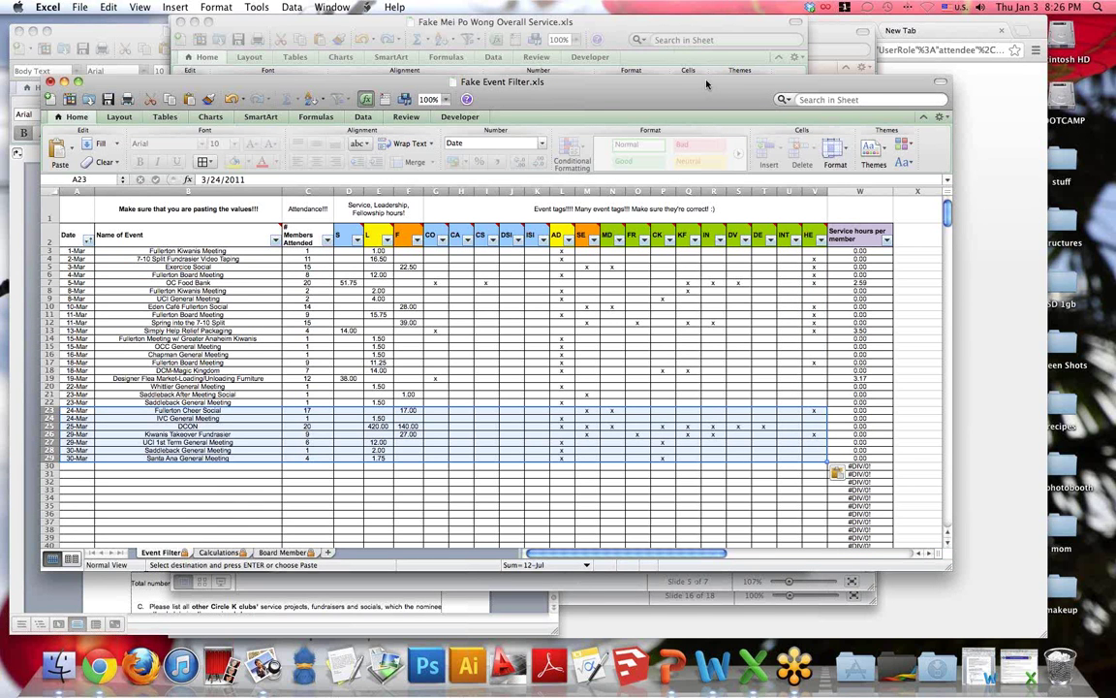
- Copy the April event rows from Date through HE (A61:V80) on the Apr sheet of mrf2012-2013.xlsx
{"action": "left_click_drag", "start_coordinate": [706, 85], "coordinate": [728, 56]}
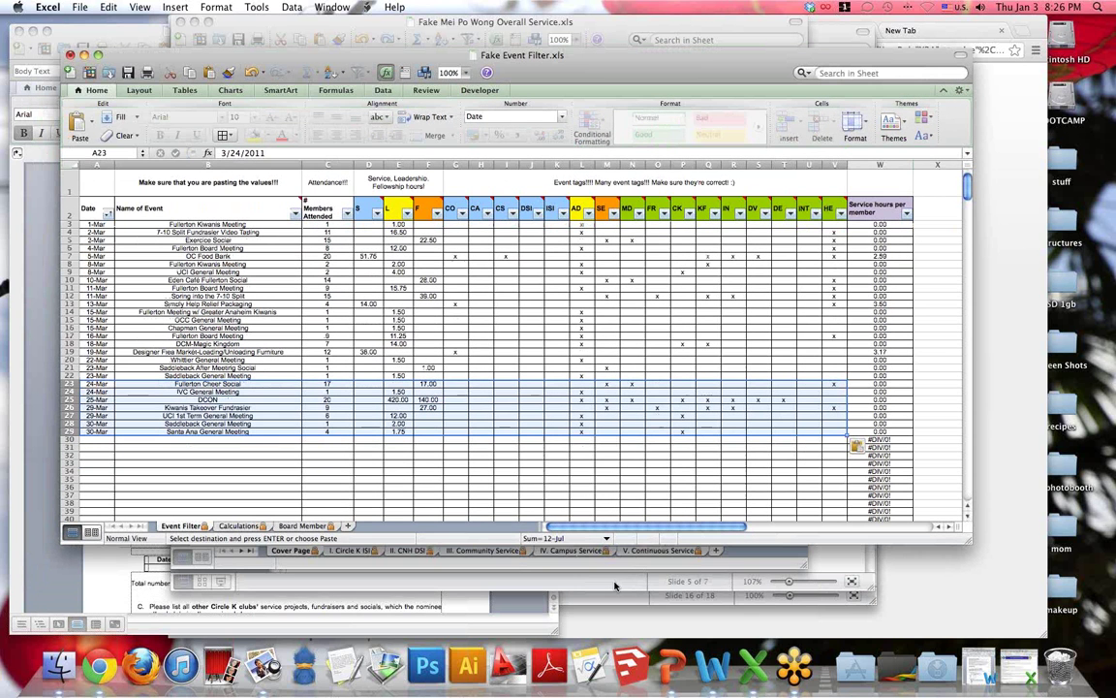
{"action": "left_click", "coordinate": [614, 585]}
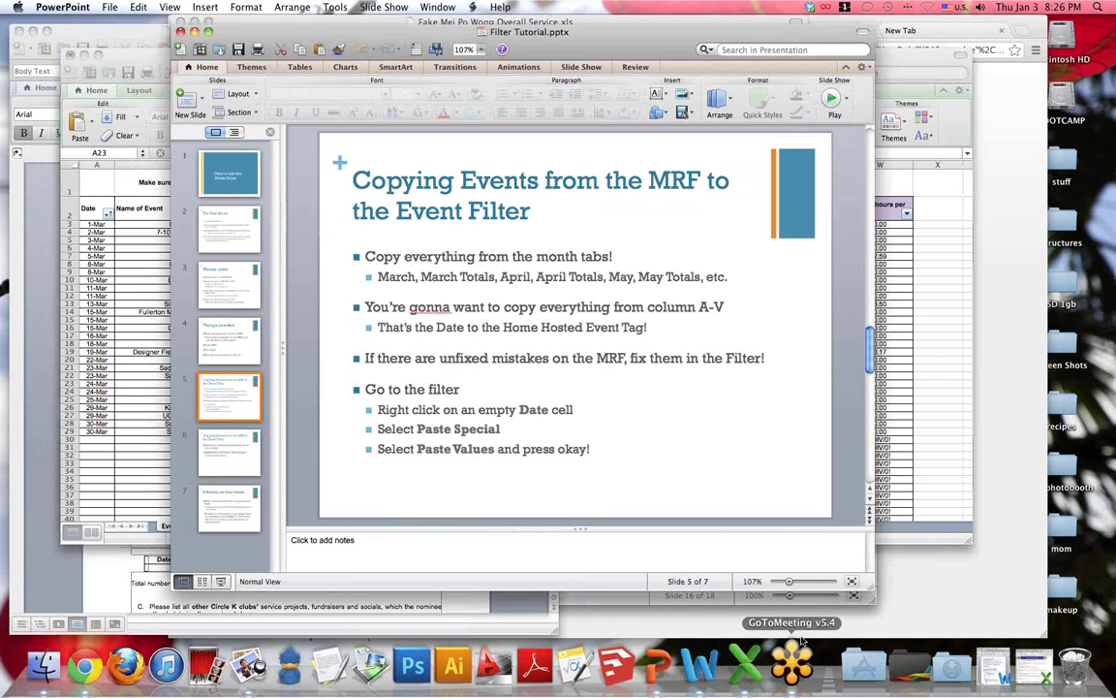
{"action": "right_click", "coordinate": [752, 666]}
{"action": "left_click", "coordinate": [789, 543]}
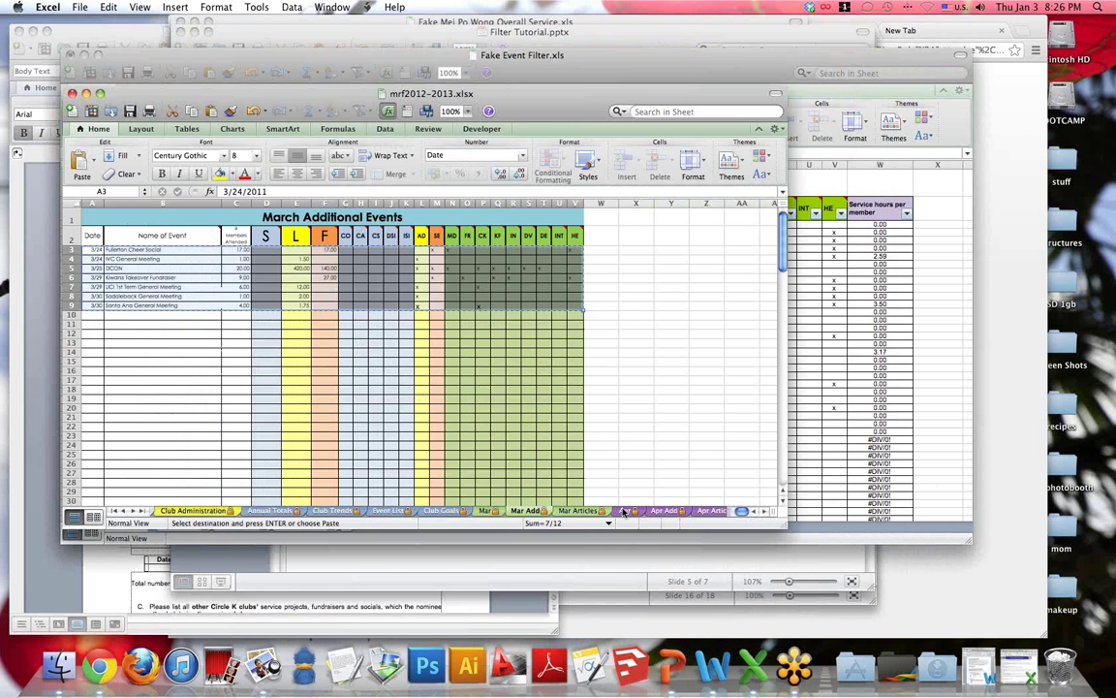
{"action": "left_click", "coordinate": [625, 511]}
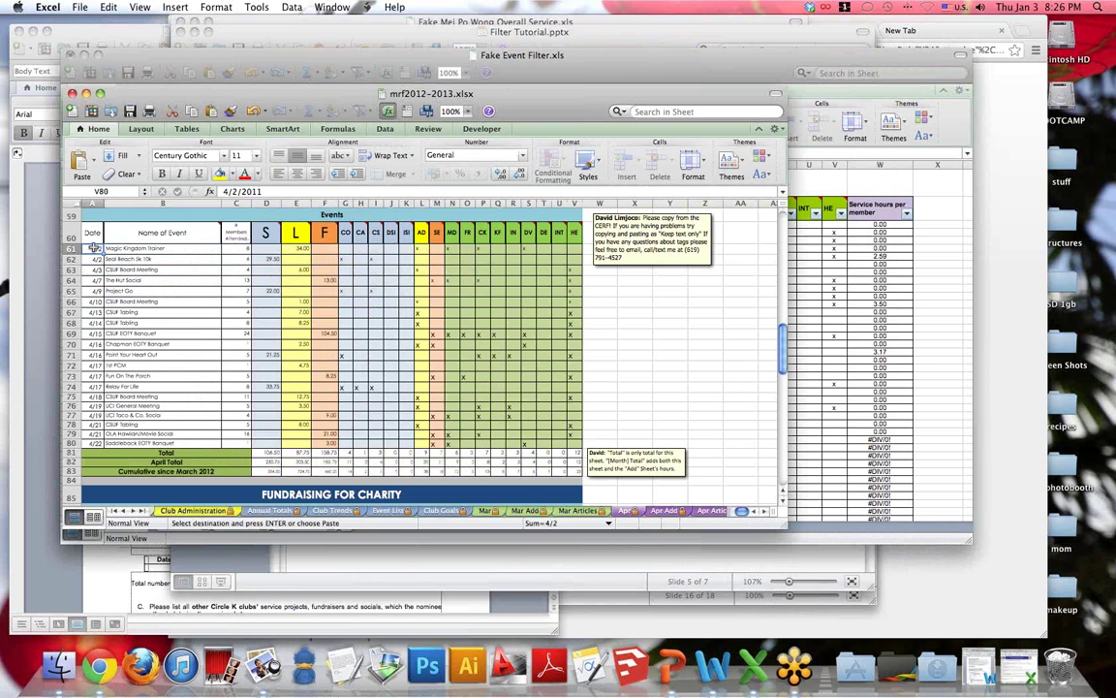
{"action": "right_click", "coordinate": [398, 334]}
{"action": "left_click", "coordinate": [412, 352]}
- Paste the copied April events as values only into the Event Filter sheet of Fake Event Filter.xls, starting at cell A30
{"action": "left_click", "coordinate": [298, 66]}
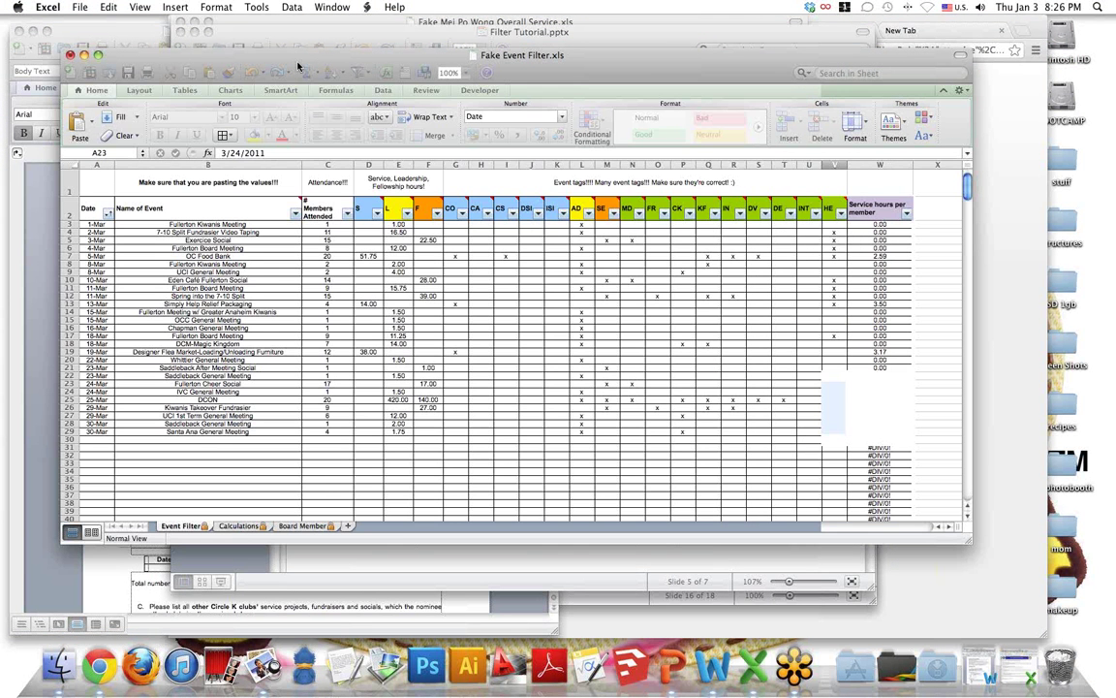
{"action": "left_click_drag", "start_coordinate": [299, 66], "coordinate": [253, 75]}
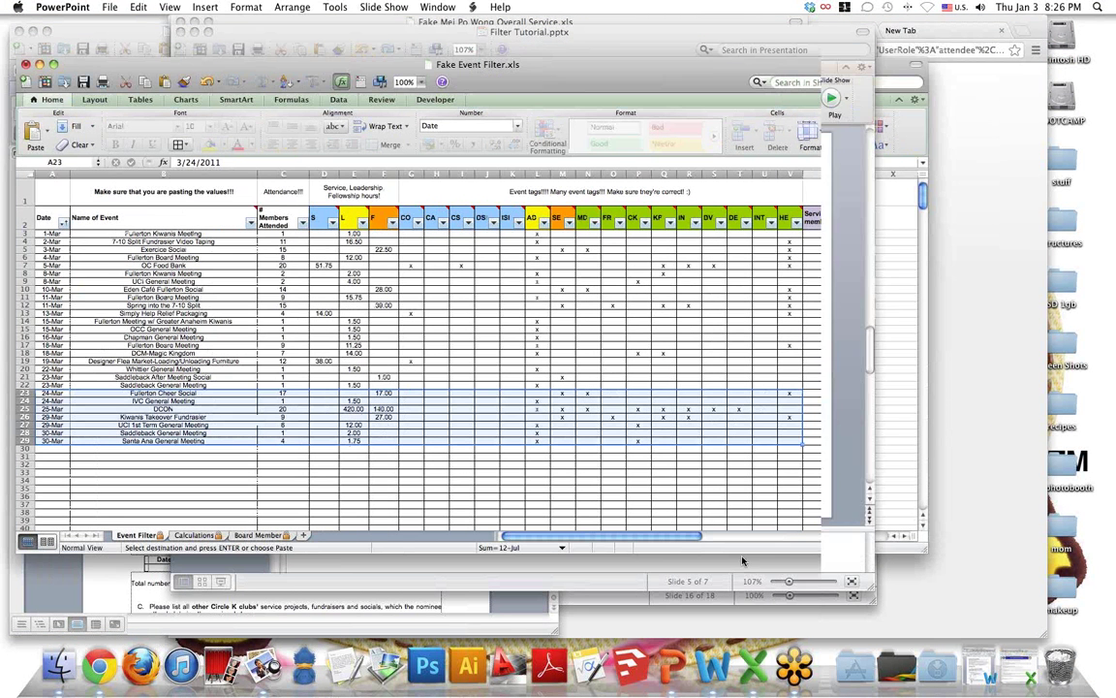
{"action": "left_click", "coordinate": [43, 448]}
{"action": "right_click", "coordinate": [43, 448]}
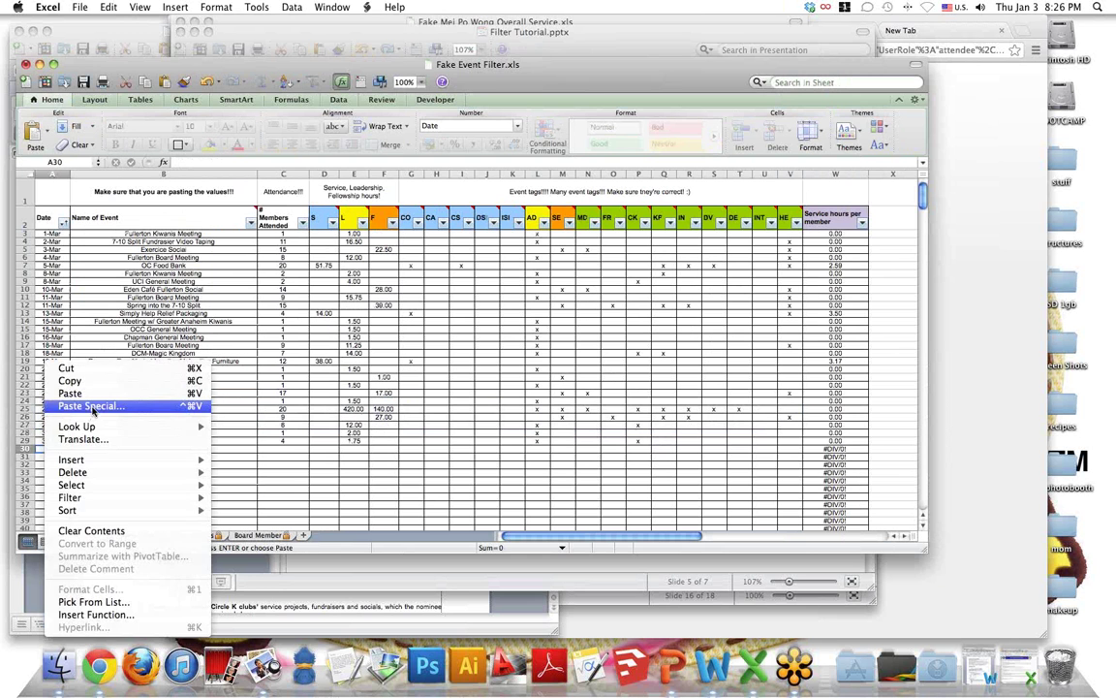
{"action": "left_click", "coordinate": [92, 407]}
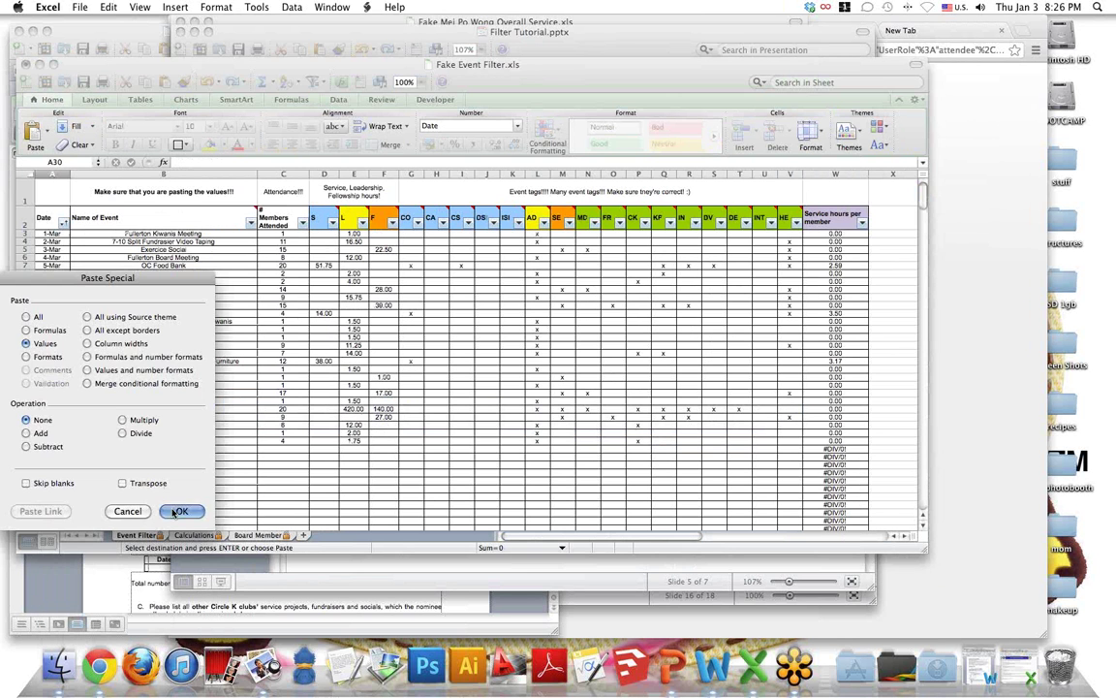
{"action": "left_click", "coordinate": [176, 576]}
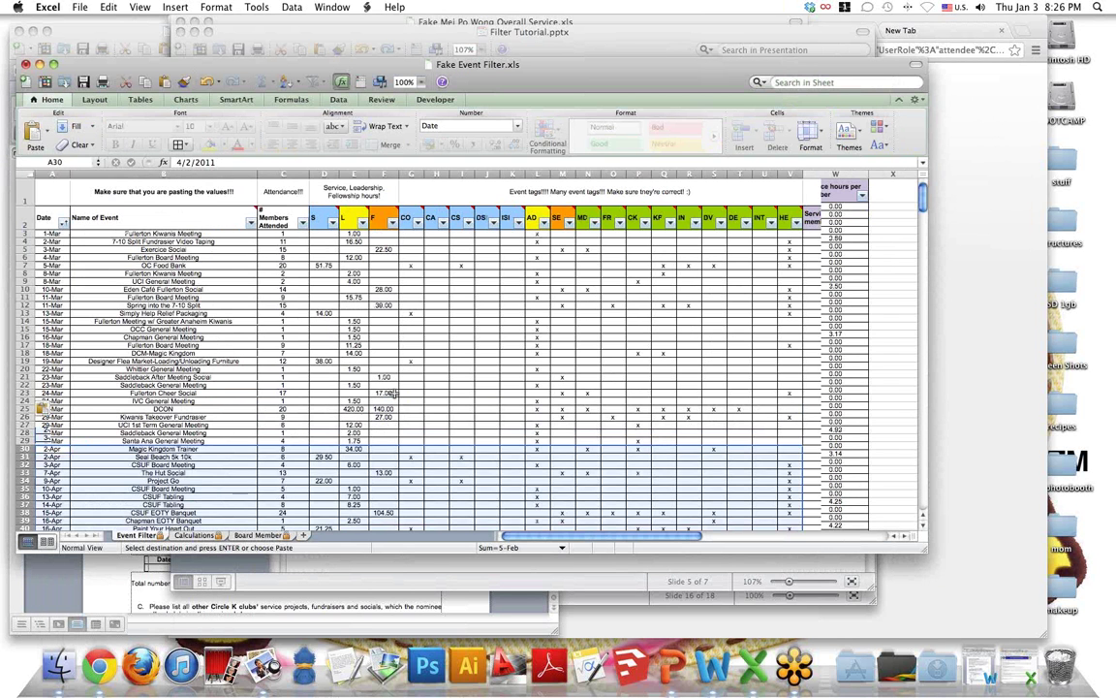
{"action": "scroll", "coordinate": [393, 394], "scroll_direction": "down", "scroll_amount": 10}
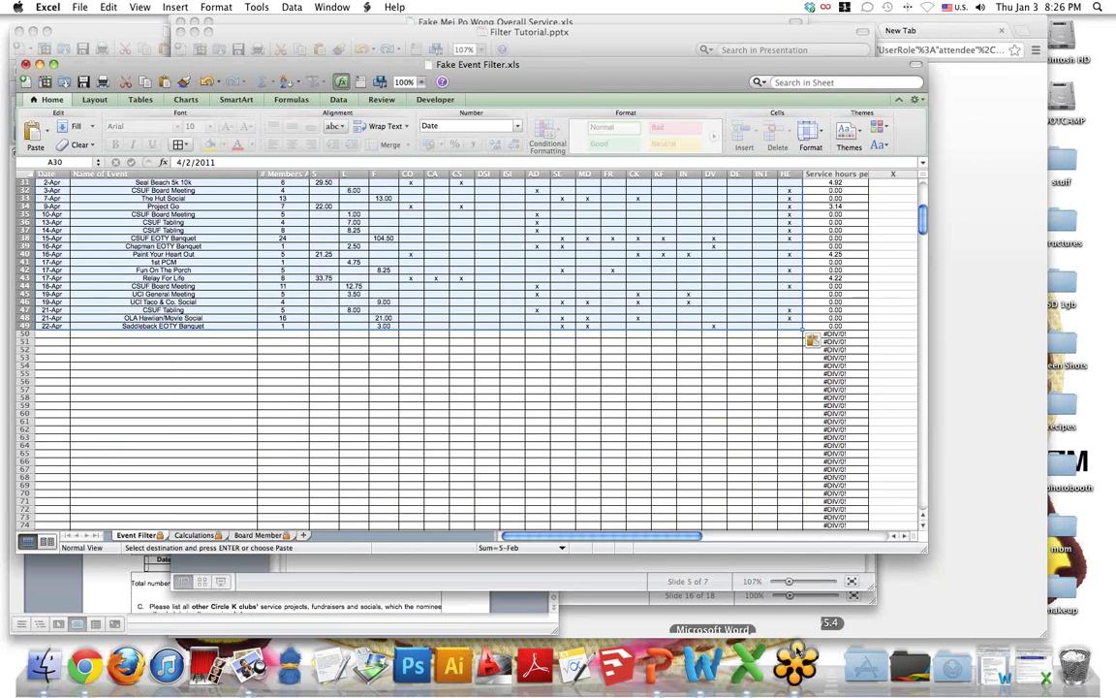
- Copy the April Additional Events rows from Date through HE (A3:V25) on the Apr Add sheet of mrf2012-2013.xlsx
{"action": "right_click", "coordinate": [754, 665]}
{"action": "left_click", "coordinate": [780, 606]}
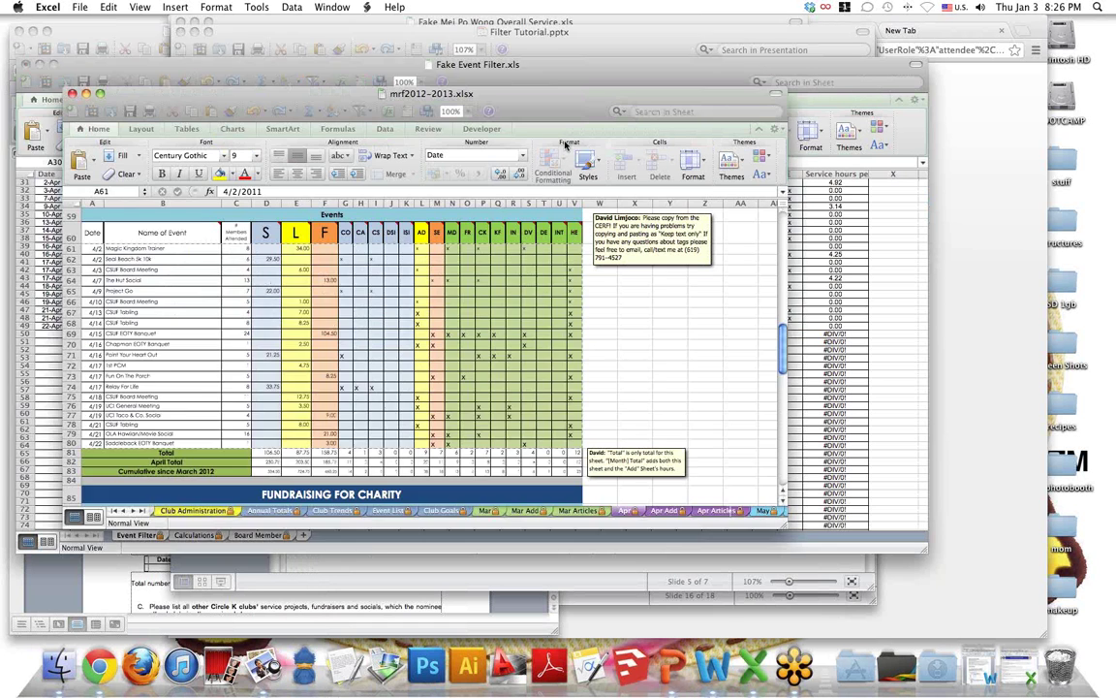
{"action": "left_click_drag", "start_coordinate": [458, 98], "coordinate": [412, 54]}
{"action": "left_click_drag", "start_coordinate": [414, 54], "coordinate": [434, 39]}
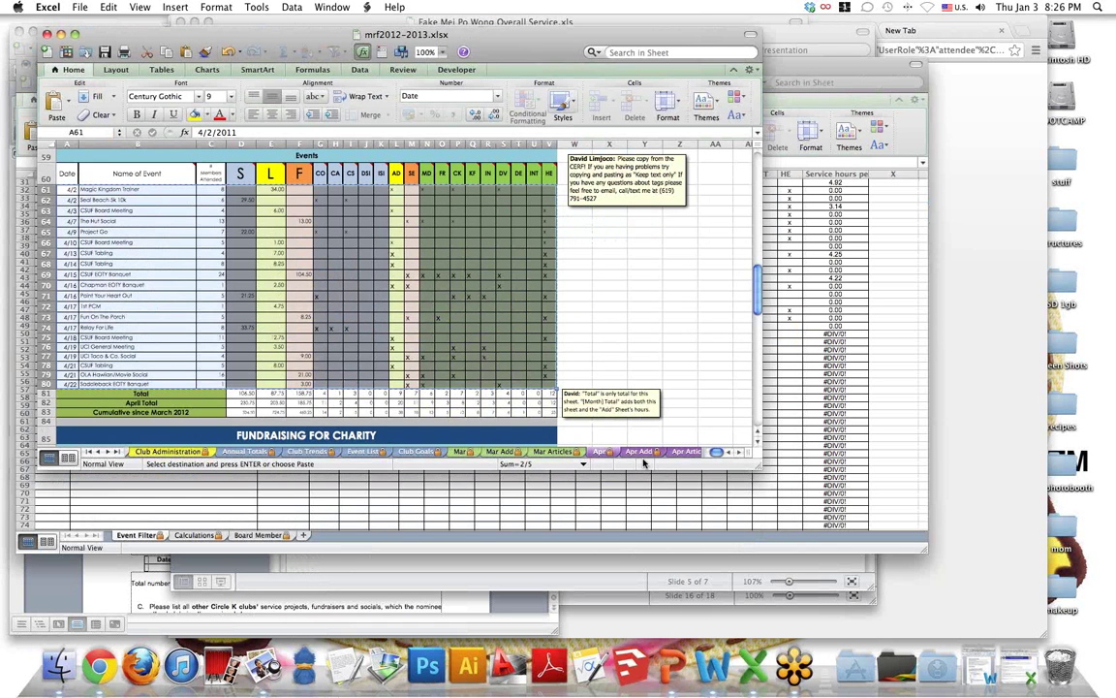
{"action": "left_click", "coordinate": [640, 453]}
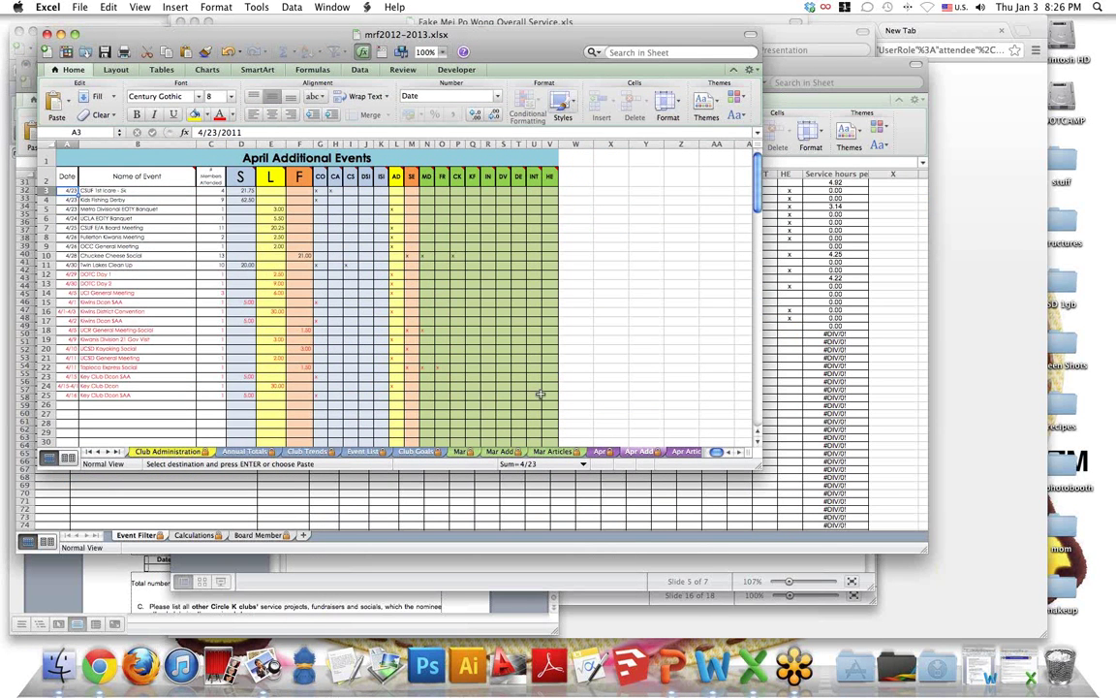
{"action": "left_click_drag", "start_coordinate": [549, 397], "coordinate": [233, 189]}
{"action": "right_click", "coordinate": [204, 327]}
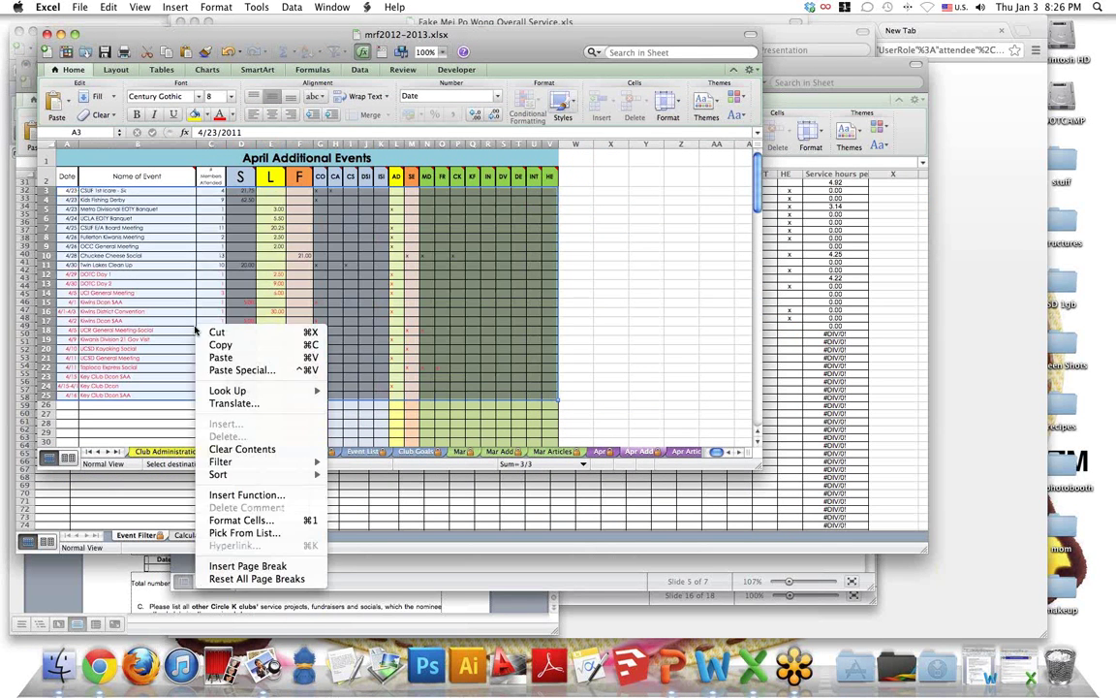
{"action": "left_click", "coordinate": [217, 346]}
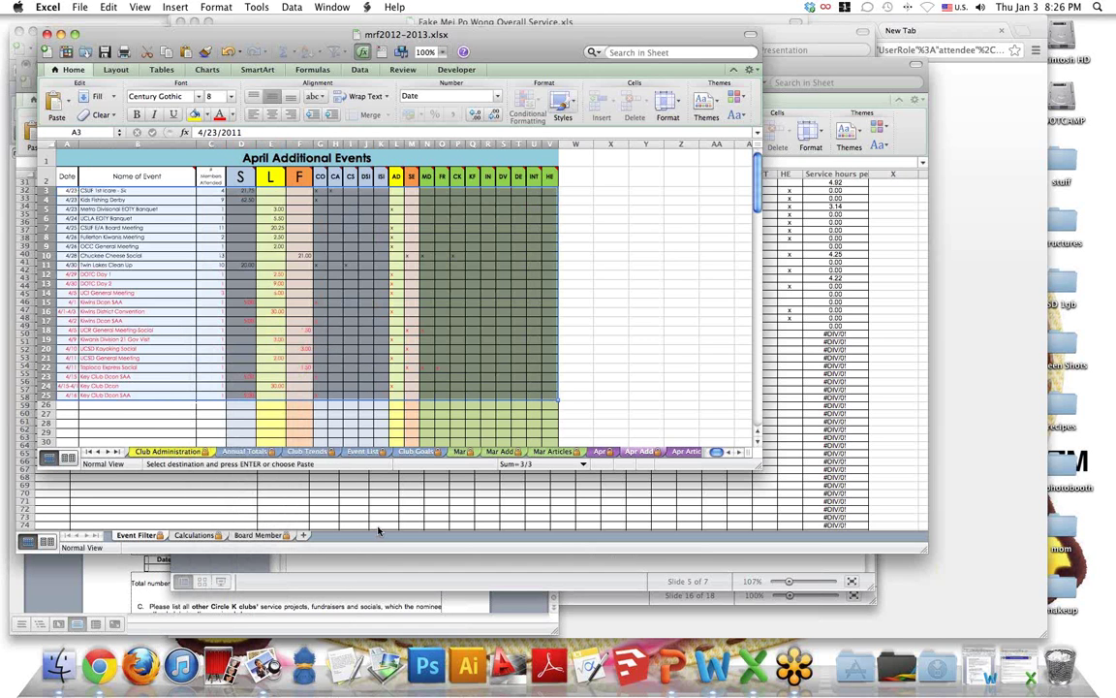
- Paste the April Additional Events as values only into Fake Event Filter.xls starting at cell A50, and check the combined event list
{"action": "left_click", "coordinate": [59, 475]}
{"action": "right_click", "coordinate": [53, 335]}
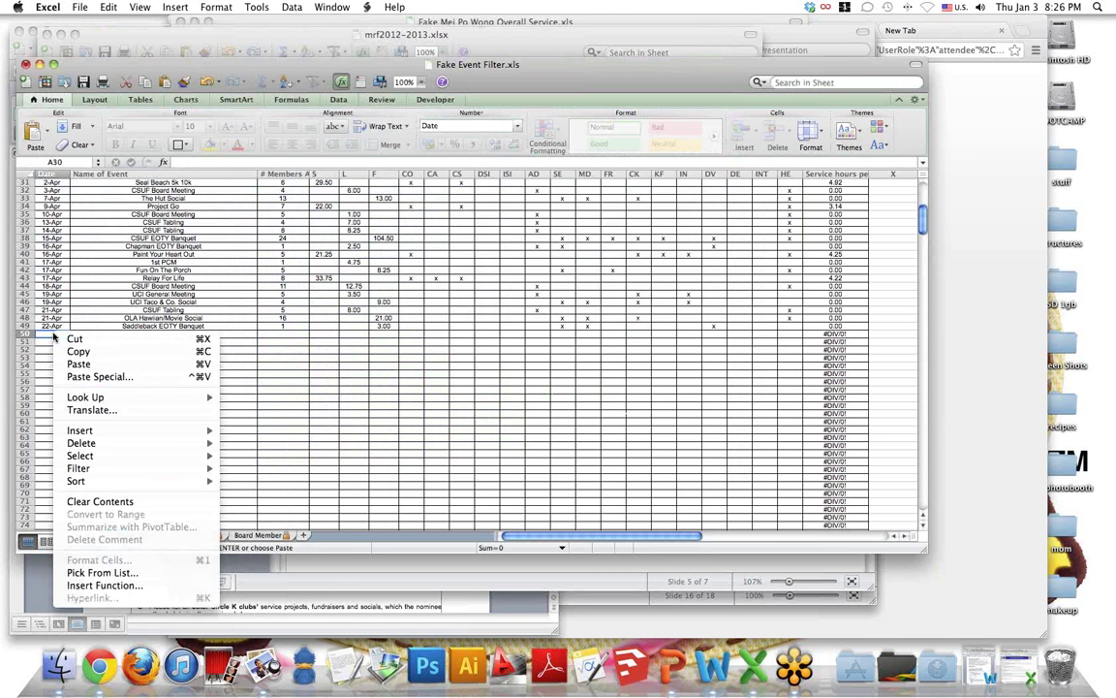
{"action": "left_click", "coordinate": [94, 378]}
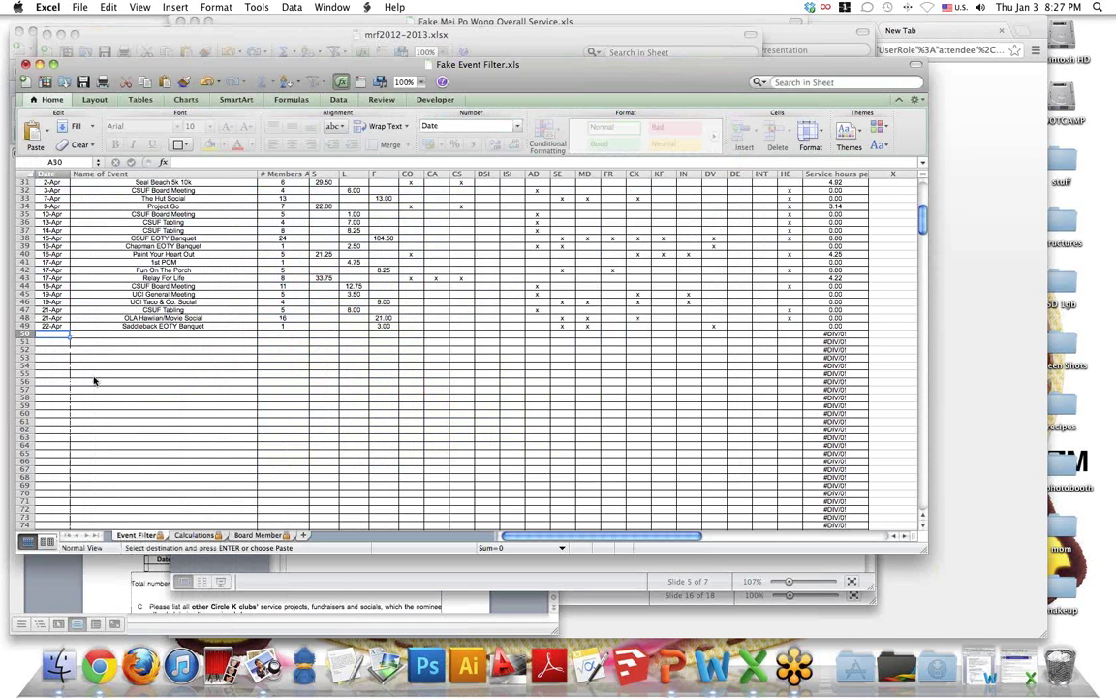
{"action": "left_click", "coordinate": [170, 471]}
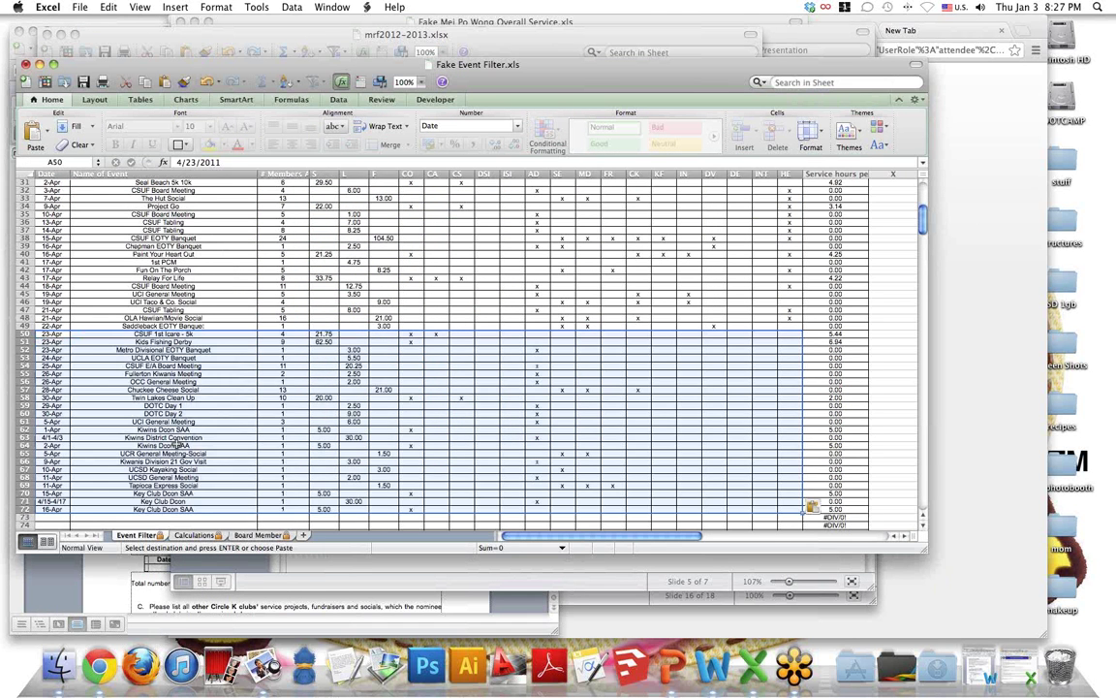
{"action": "left_click", "coordinate": [503, 293]}
{"action": "scroll", "coordinate": [502, 325], "scroll_direction": "up", "scroll_amount": 1}
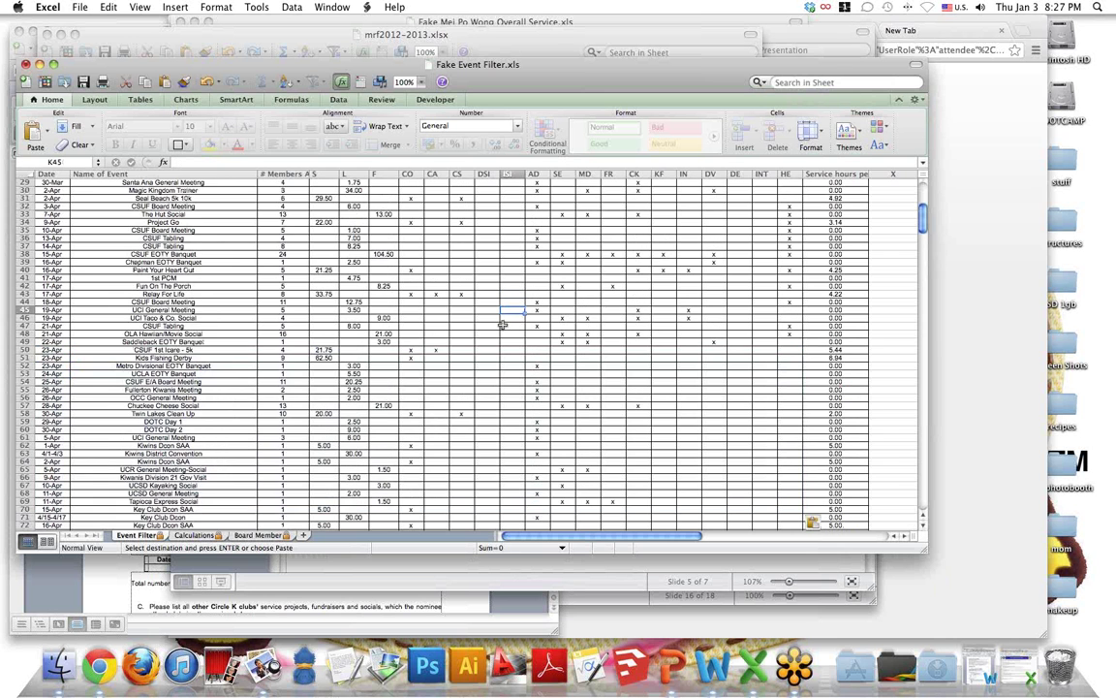
{"action": "scroll", "coordinate": [502, 325], "scroll_direction": "up", "scroll_amount": 10}
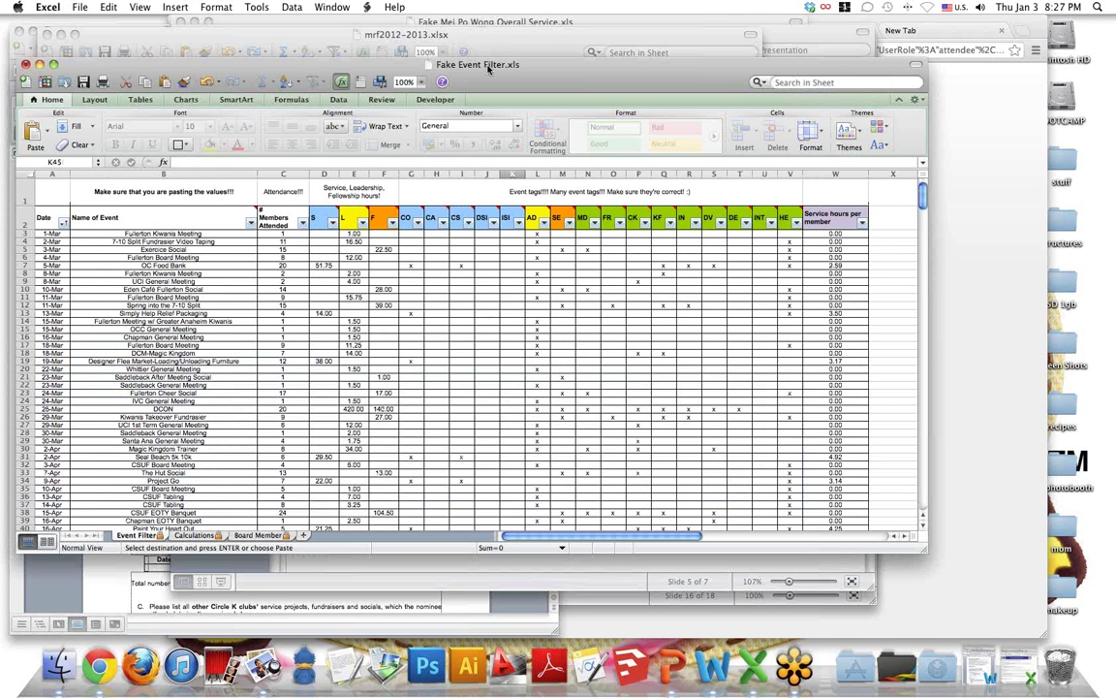
- Switch to Filter Tutorial.pptx in PowerPoint and show slide 6 on repeating the copying and pasting of values for all events
{"action": "left_click_drag", "start_coordinate": [490, 68], "coordinate": [552, 68]}
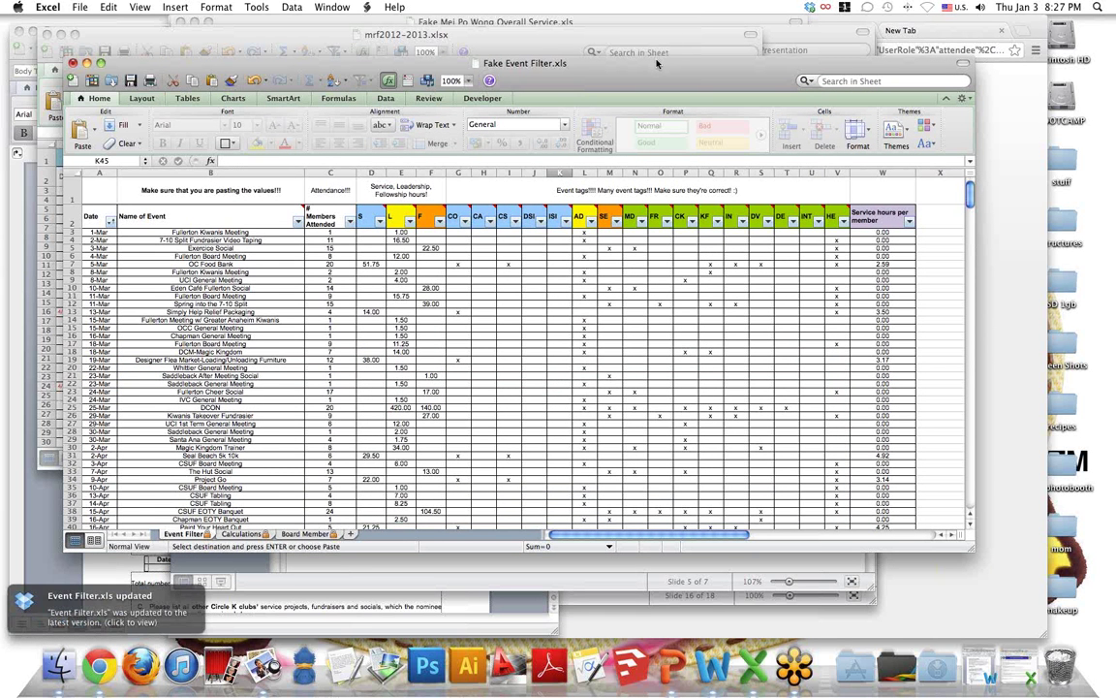
{"action": "left_click_drag", "start_coordinate": [657, 63], "coordinate": [649, 75]}
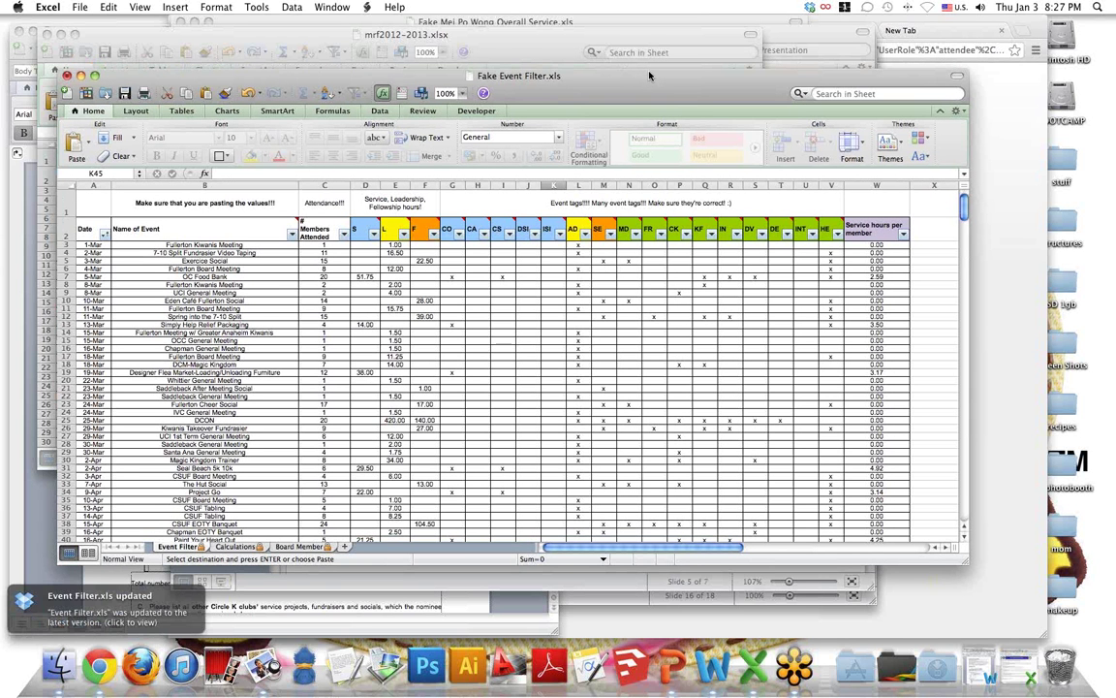
{"action": "left_click_drag", "start_coordinate": [649, 74], "coordinate": [627, 85]}
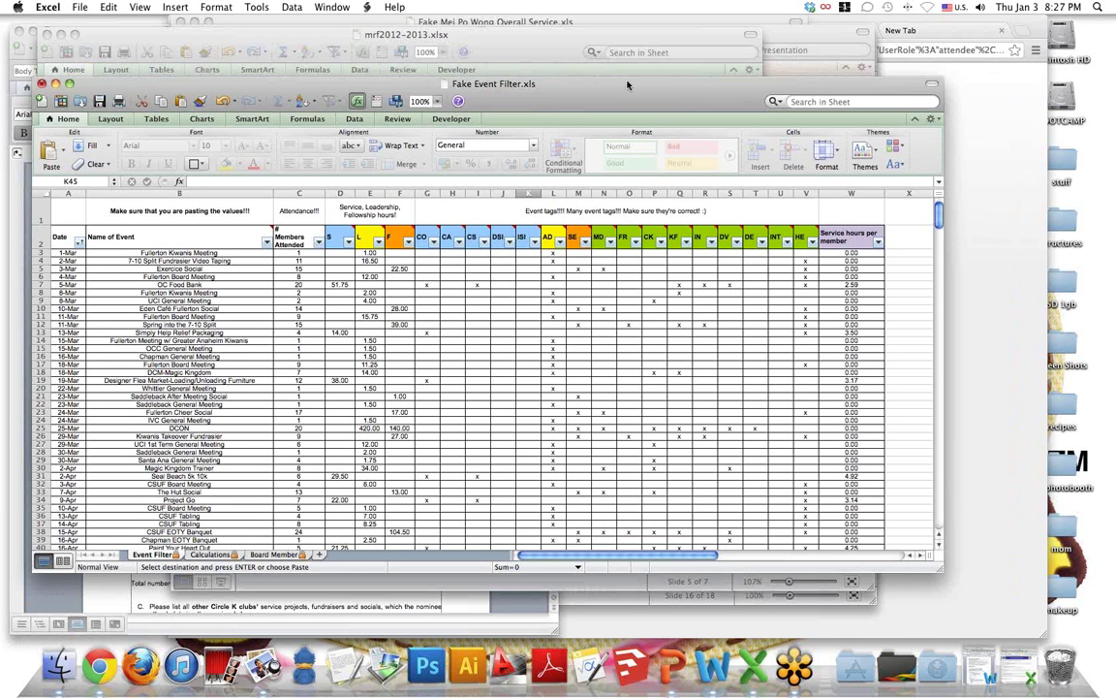
{"action": "key", "text": "super+Tab"}
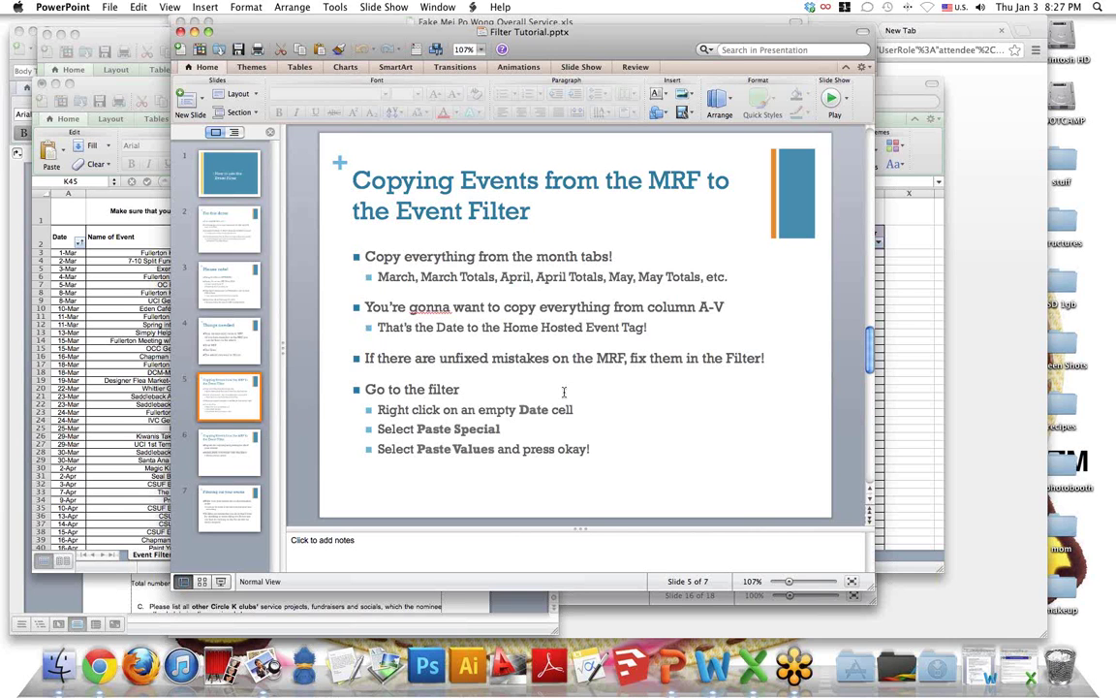
{"action": "left_click", "coordinate": [210, 449]}
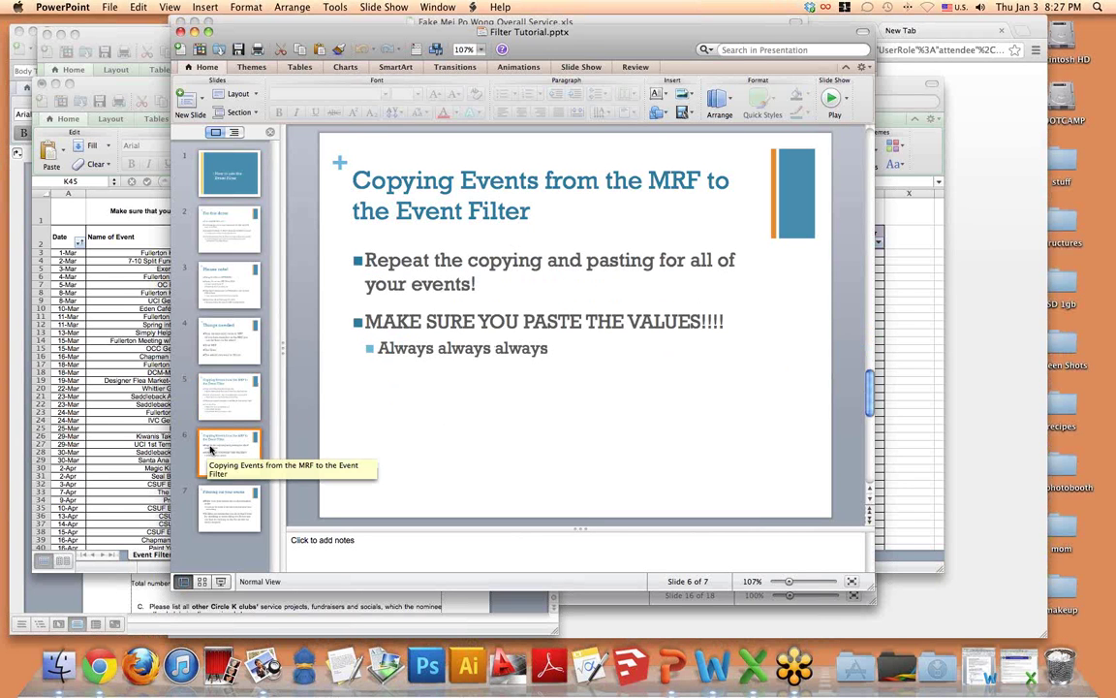
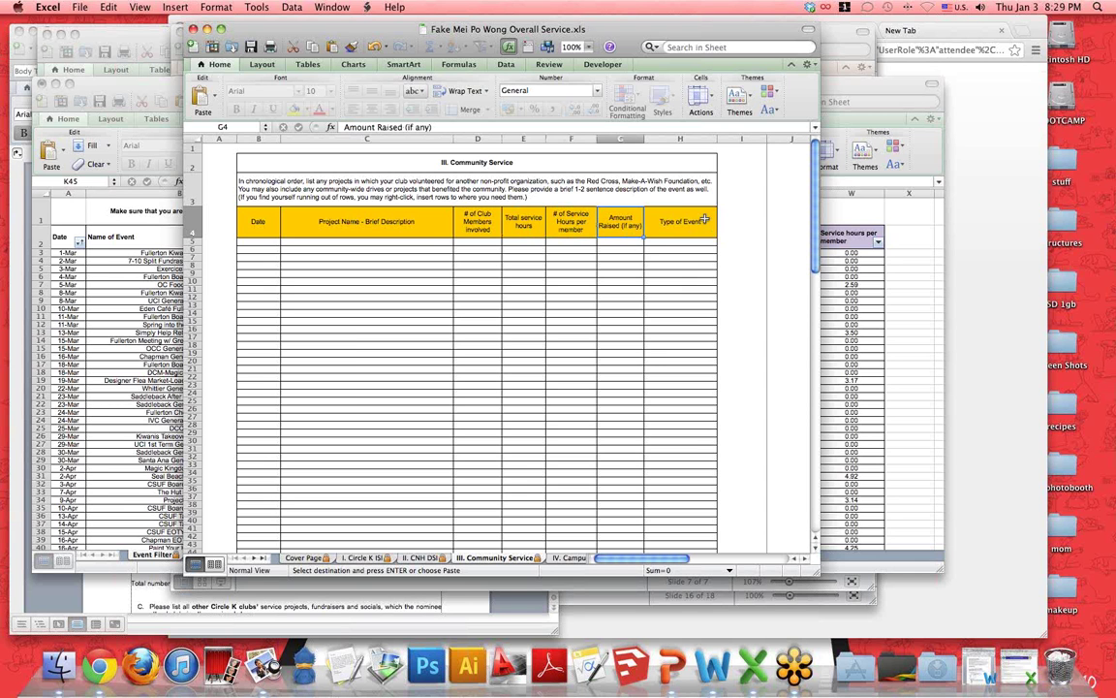
- Examine the Amount Raised and Type of Event columns on the award workbook's III. Community Service sheet, and return to Fake Event Filter.xls
{"action": "left_click", "coordinate": [695, 221]}
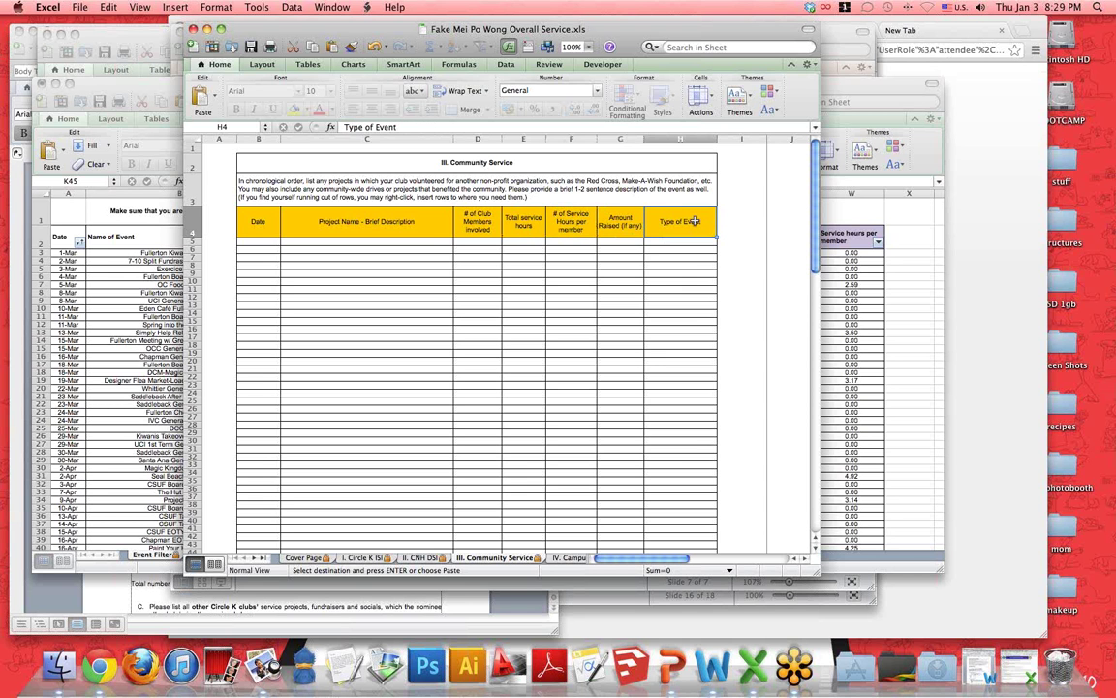
{"action": "left_click", "coordinate": [638, 230]}
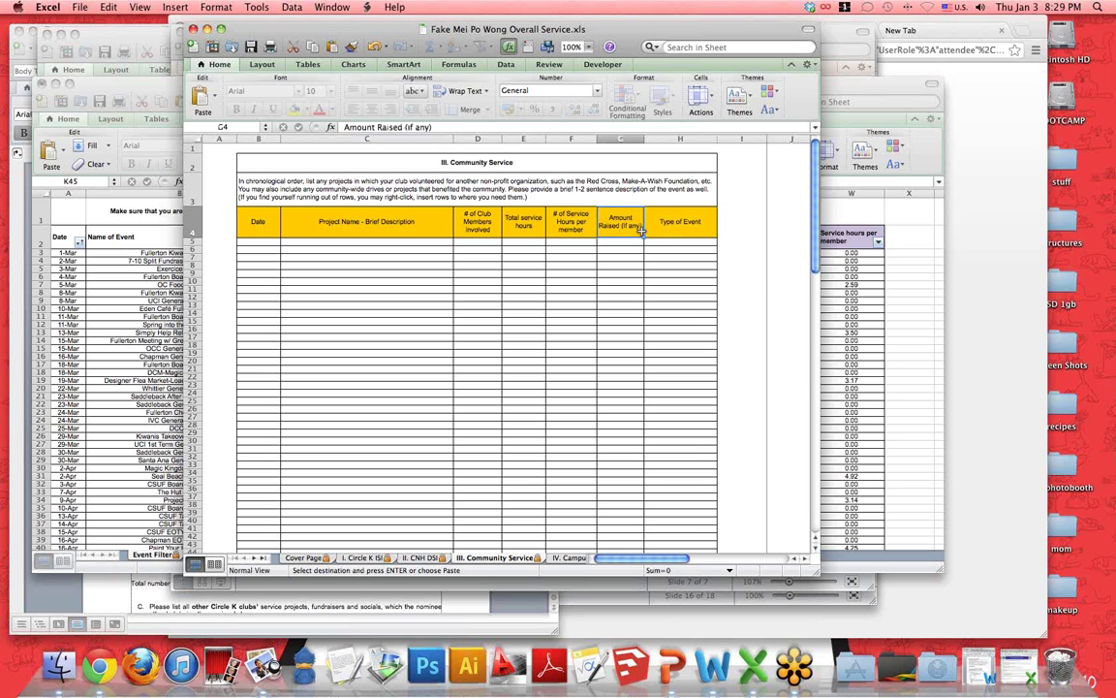
{"action": "left_click", "coordinate": [647, 231]}
{"action": "left_click", "coordinate": [640, 232]}
{"action": "left_click_drag", "start_coordinate": [639, 233], "coordinate": [669, 385]}
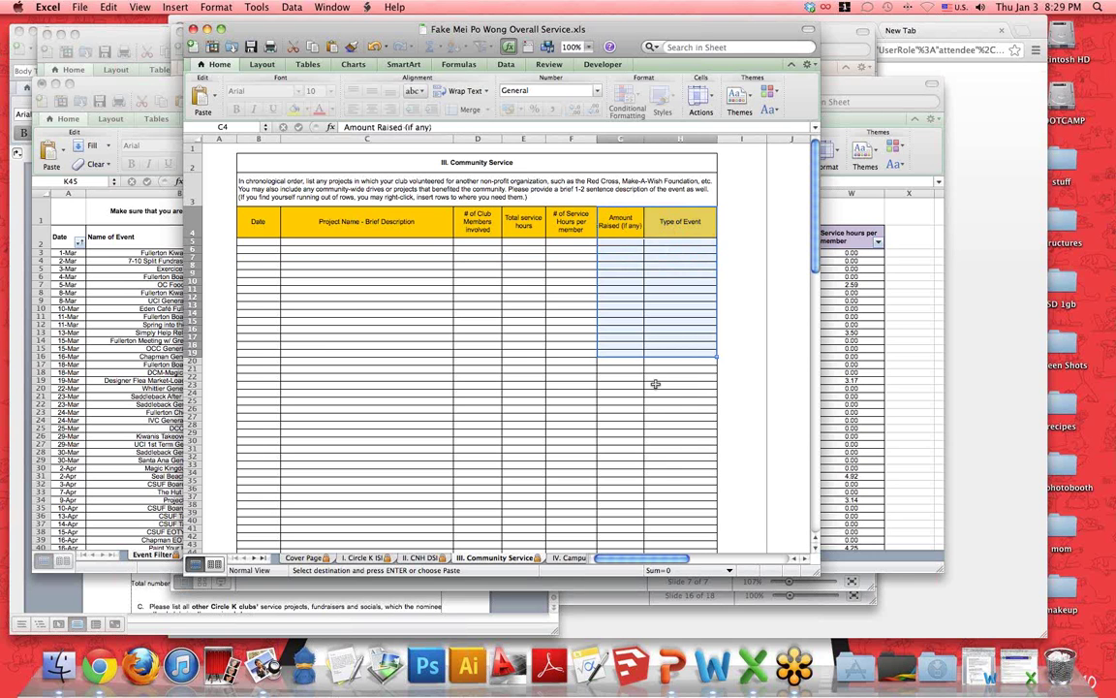
{"action": "left_click", "coordinate": [669, 385]}
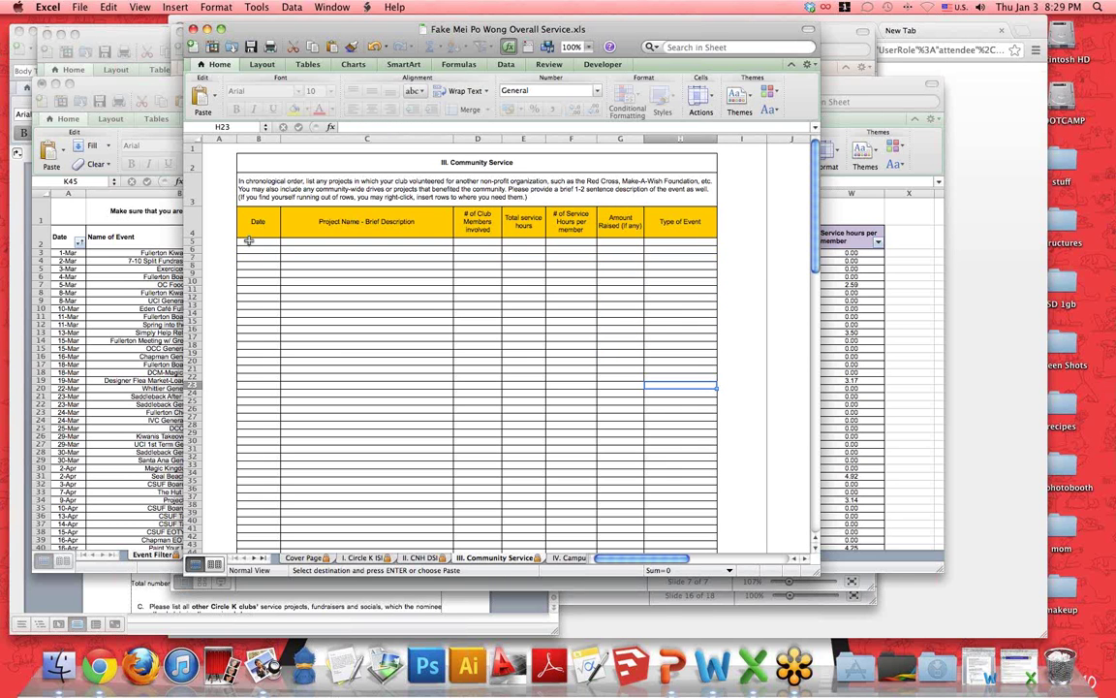
{"action": "left_click", "coordinate": [148, 269]}
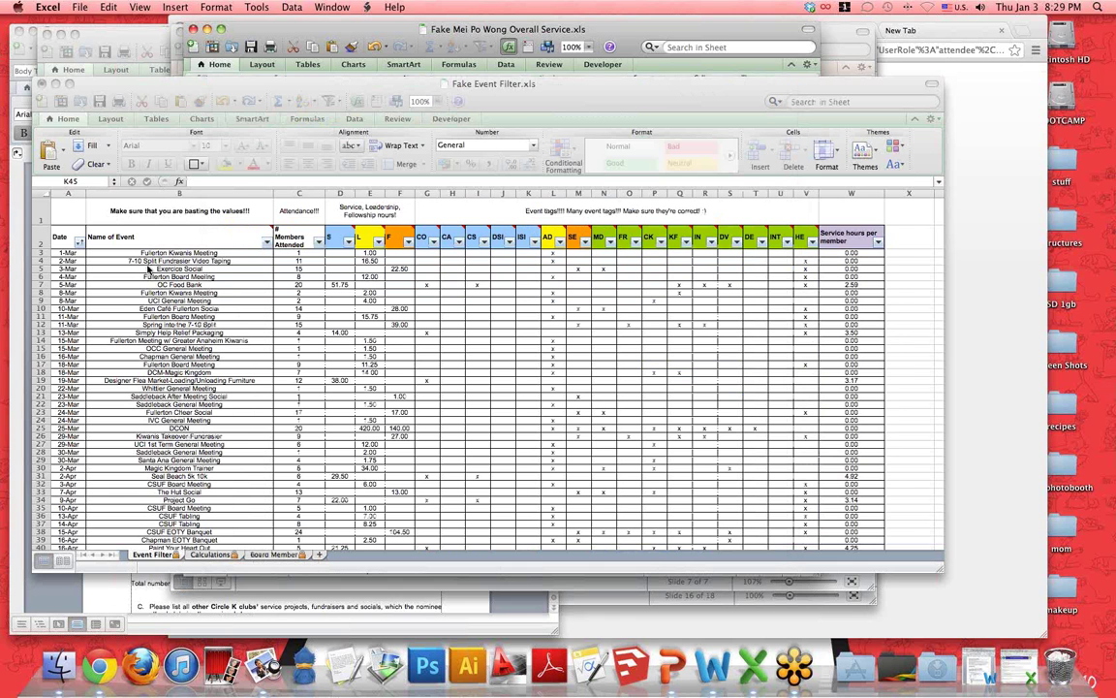
- Try to sort the event list by Date in ascending order on the protected Event Filter sheet
{"action": "mouse_move", "coordinate": [87, 240]}
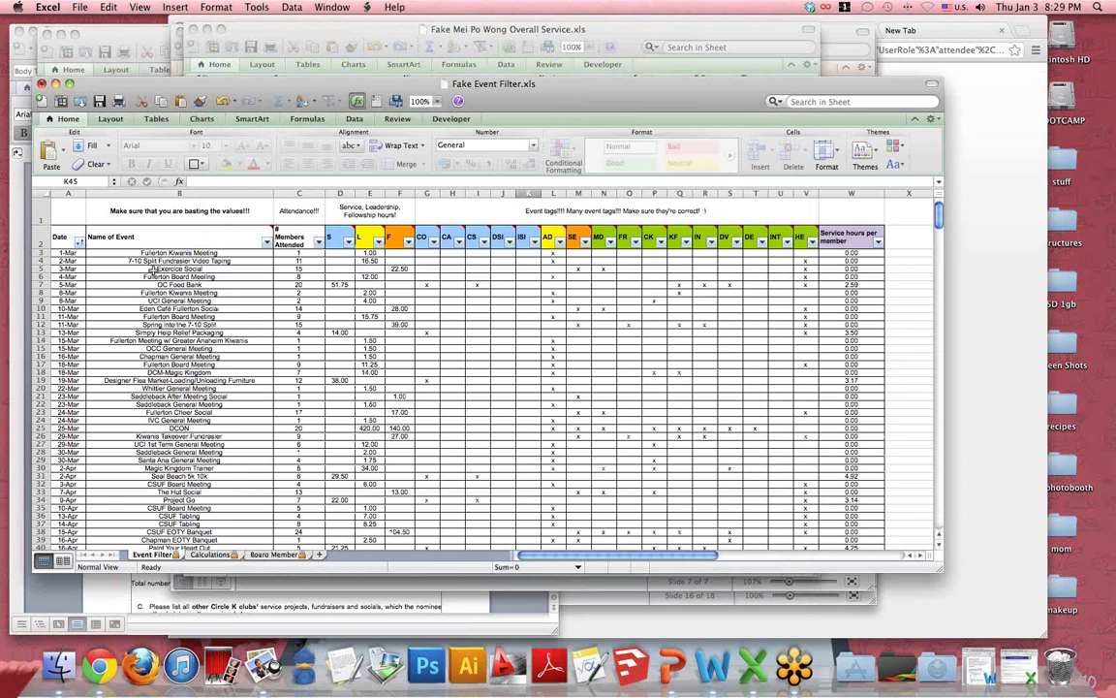
{"action": "left_click", "coordinate": [78, 243]}
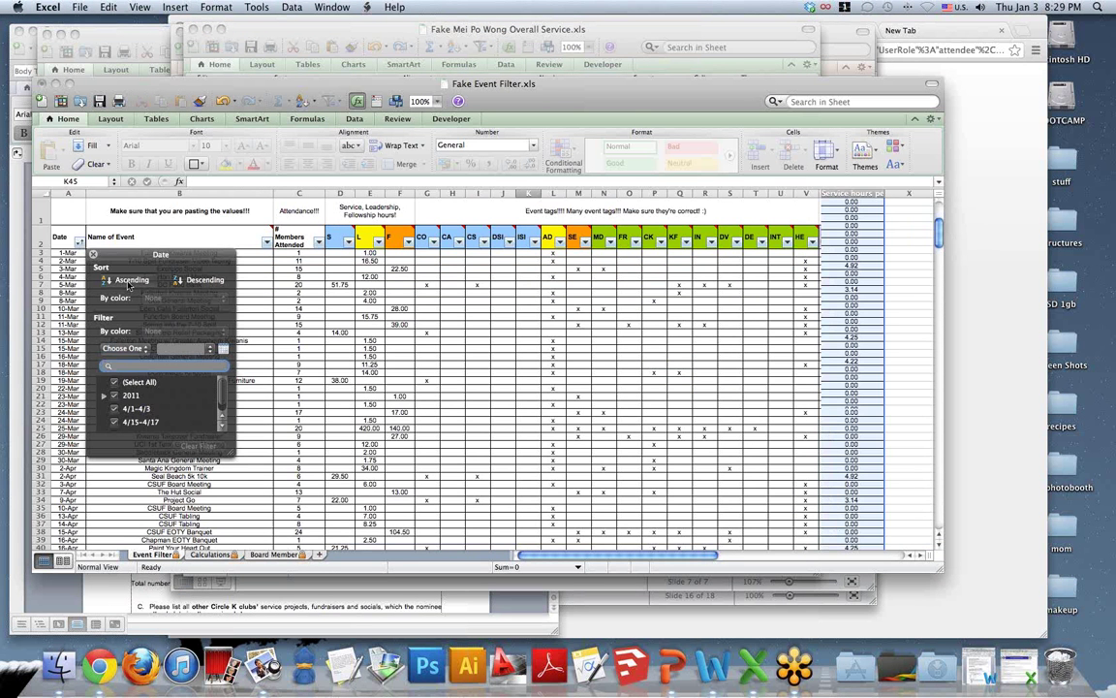
{"action": "left_click", "coordinate": [130, 280]}
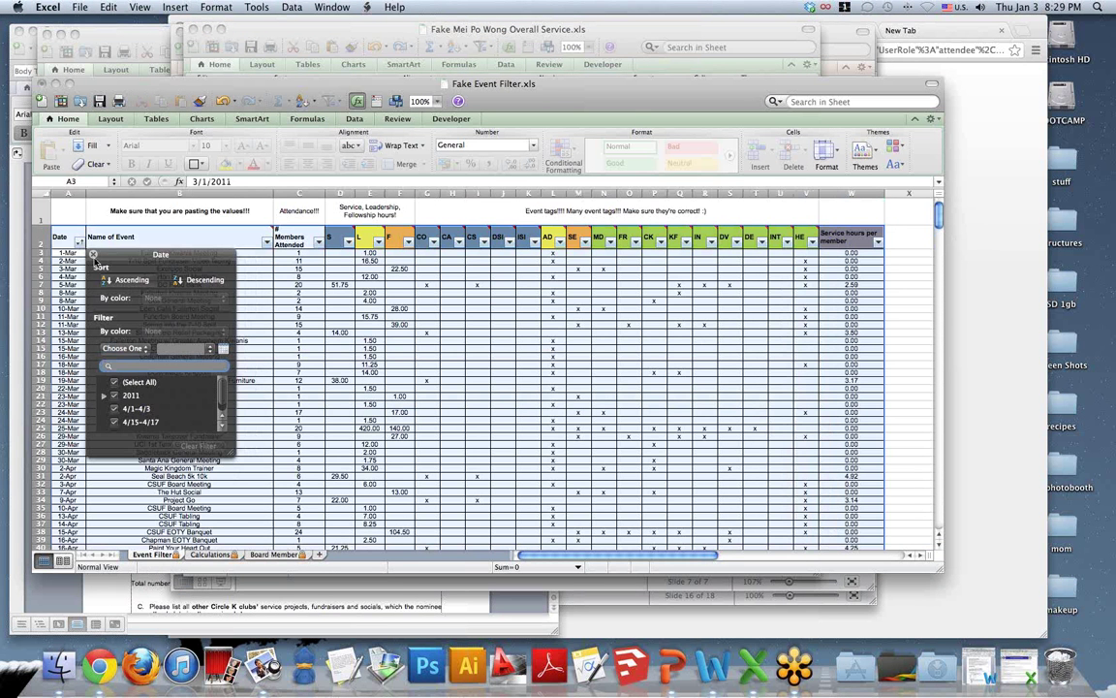
{"action": "left_click", "coordinate": [94, 255]}
{"action": "double_click", "coordinate": [103, 267]}
{"action": "key", "text": "Return"}
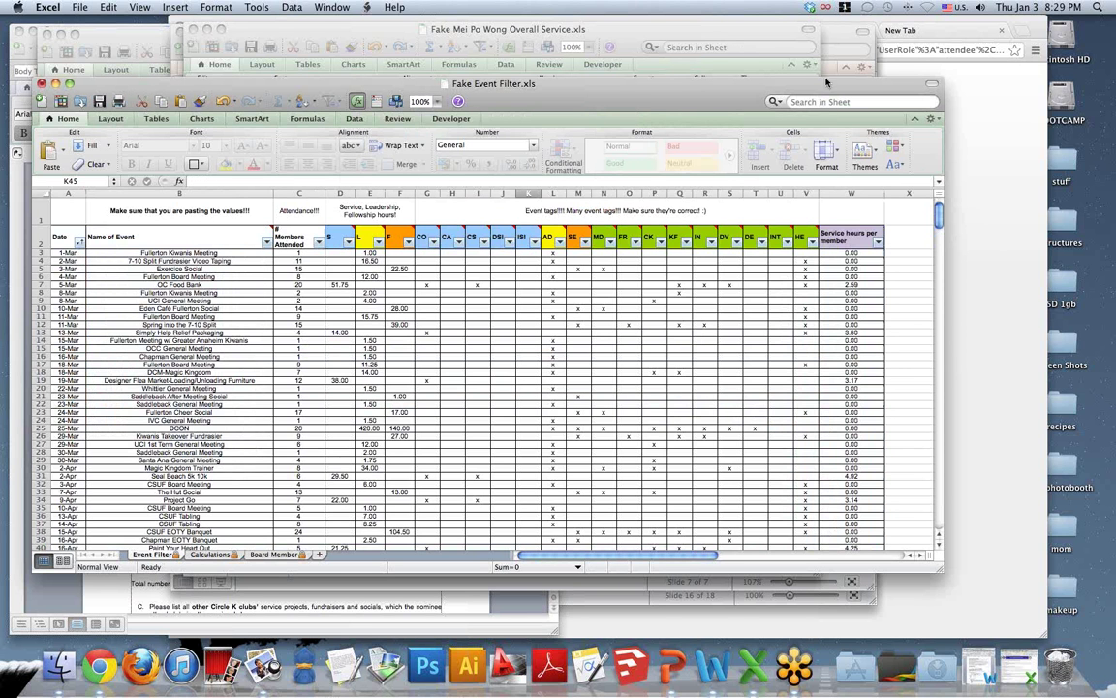
- Unprotect the Event Filter sheet and sort the events by Date in ascending order
{"action": "left_click", "coordinate": [879, 55]}
{"action": "left_click", "coordinate": [914, 116]}
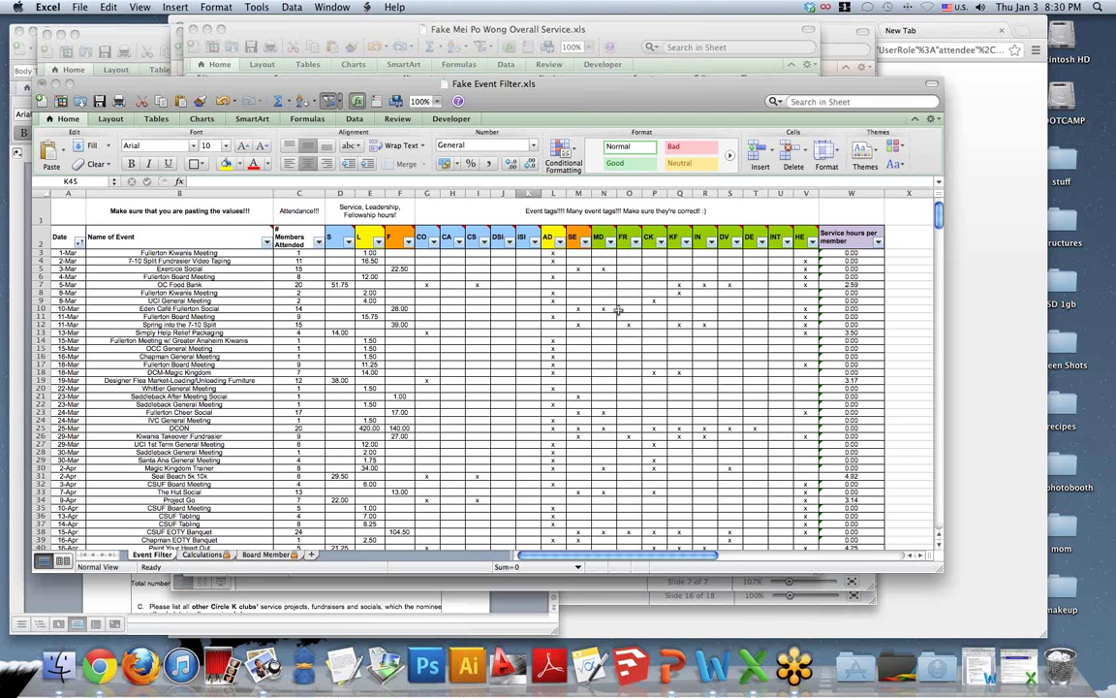
{"action": "left_click", "coordinate": [78, 241]}
{"action": "left_click", "coordinate": [124, 281]}
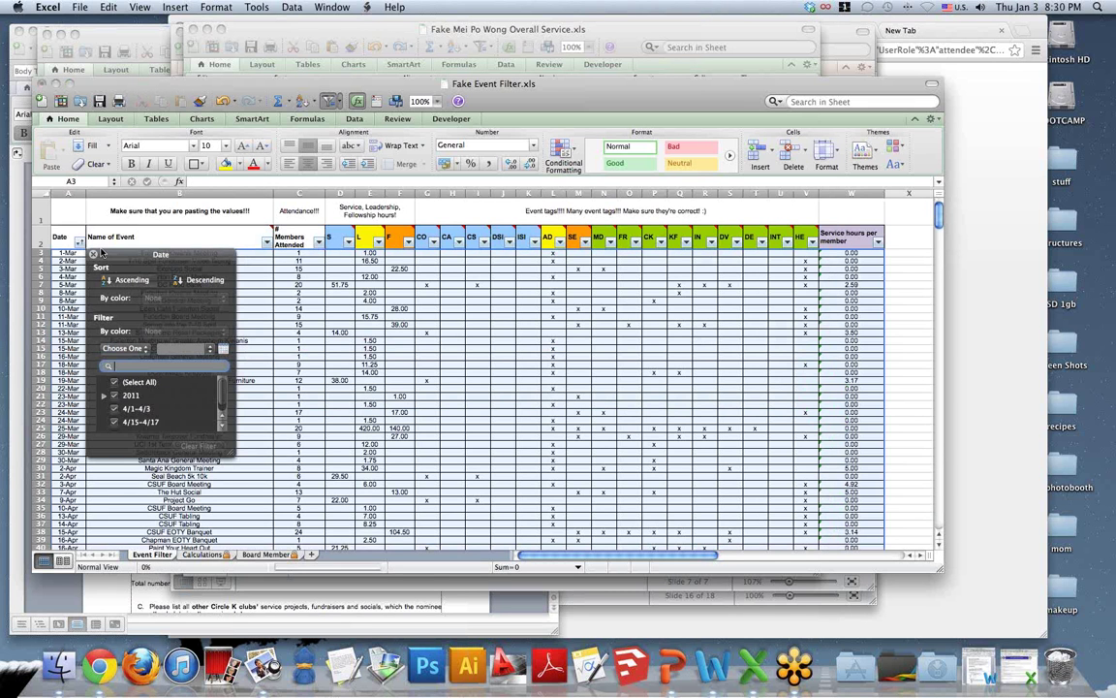
{"action": "left_click", "coordinate": [93, 254]}
{"action": "left_click", "coordinate": [553, 357]}
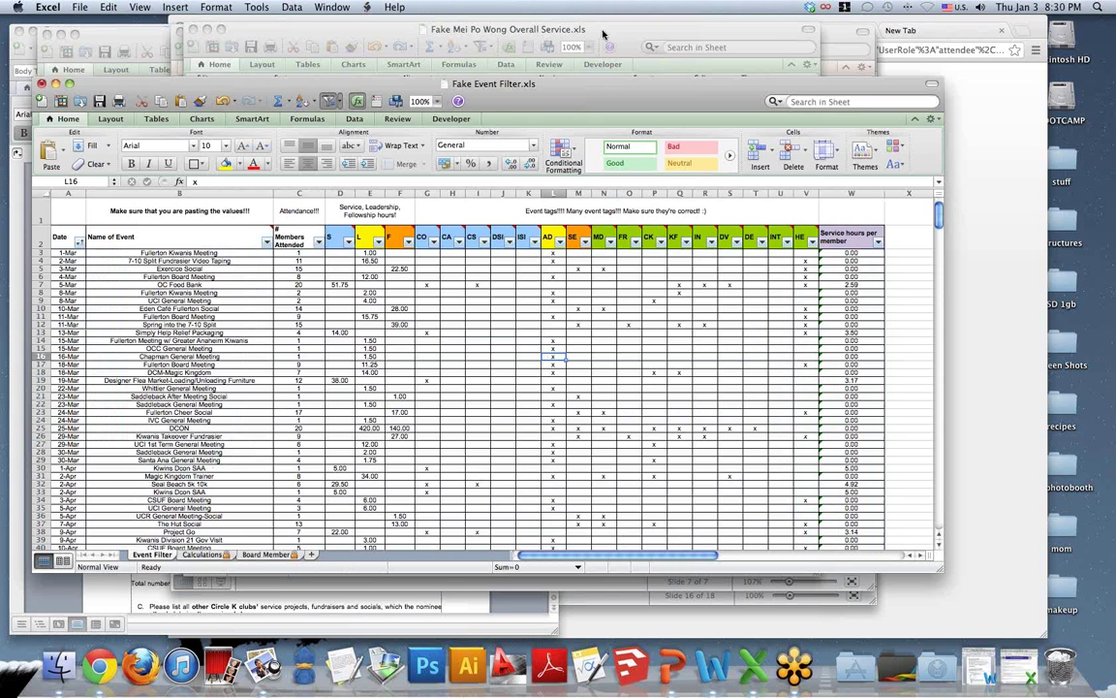
- Look through the award workbook's sheet names to see which service categories it needs, and return to Fake Event Filter.xls
{"action": "left_click", "coordinate": [601, 35]}
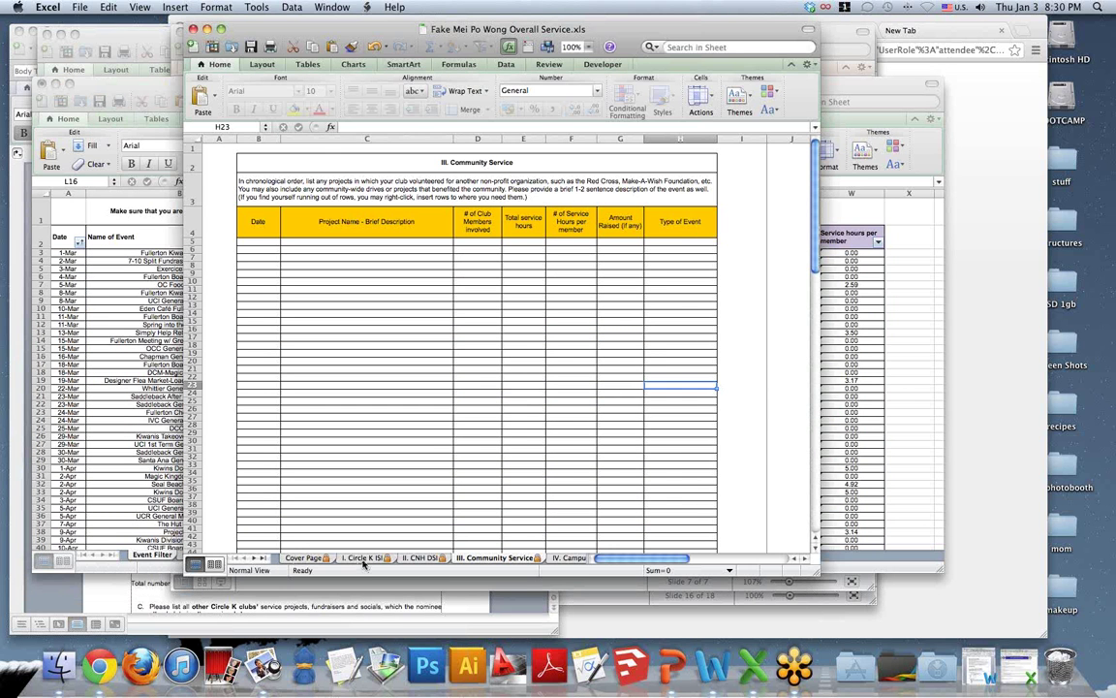
{"action": "left_click", "coordinate": [254, 558]}
{"action": "left_click", "coordinate": [254, 558]}
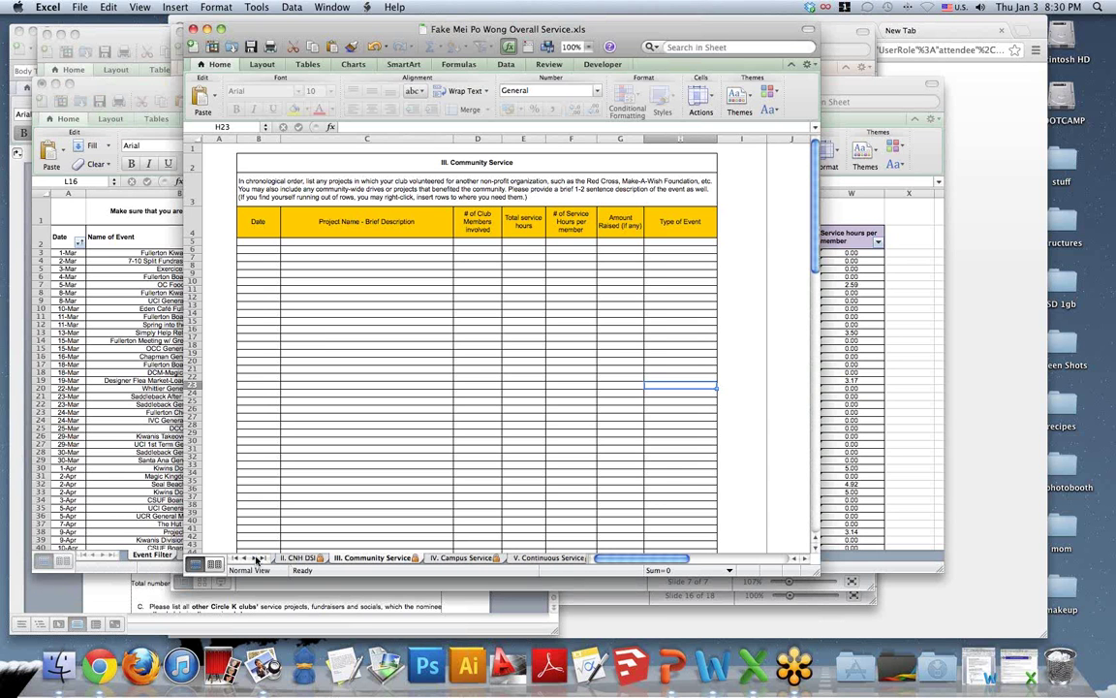
{"action": "left_click", "coordinate": [256, 558]}
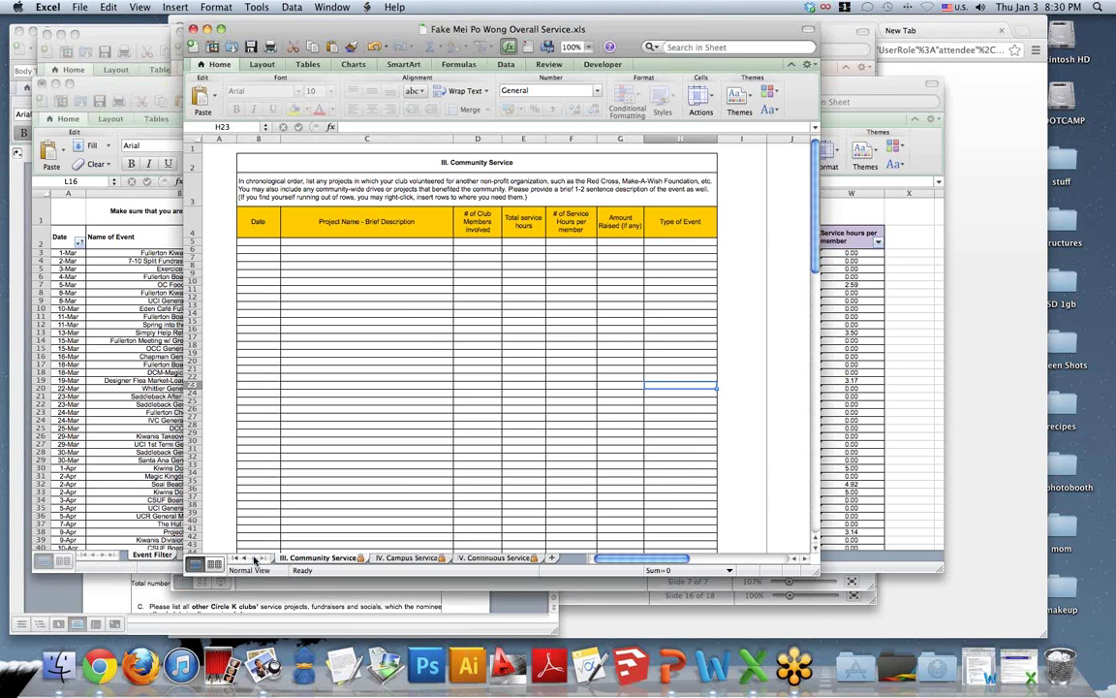
{"action": "left_click", "coordinate": [243, 559]}
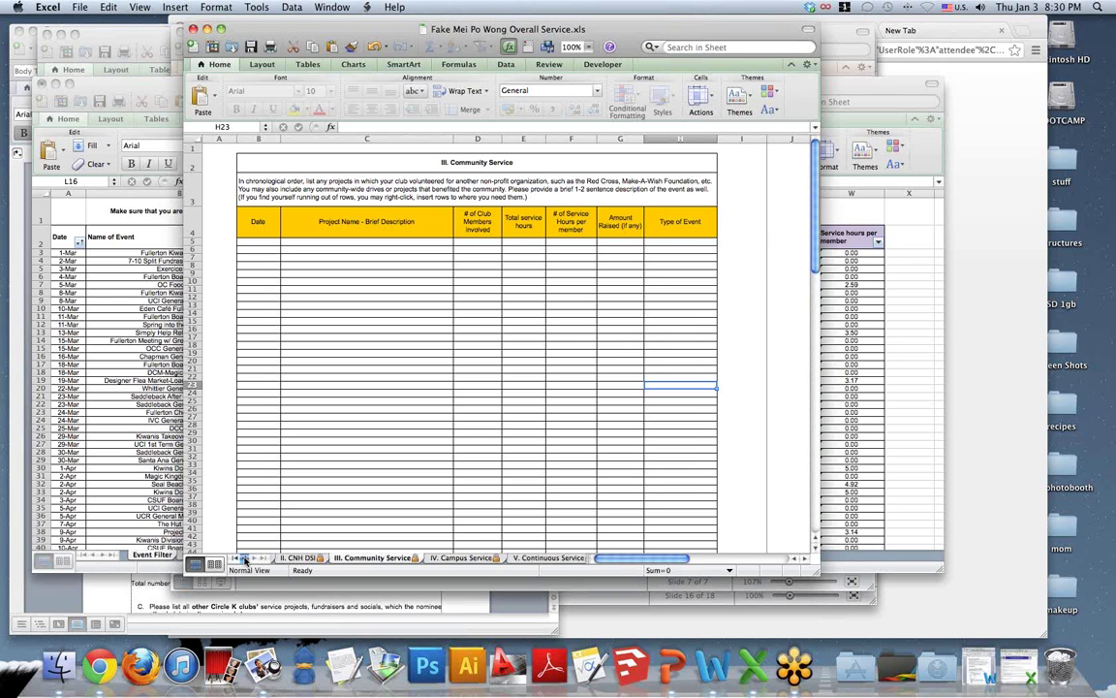
{"action": "left_click", "coordinate": [133, 89]}
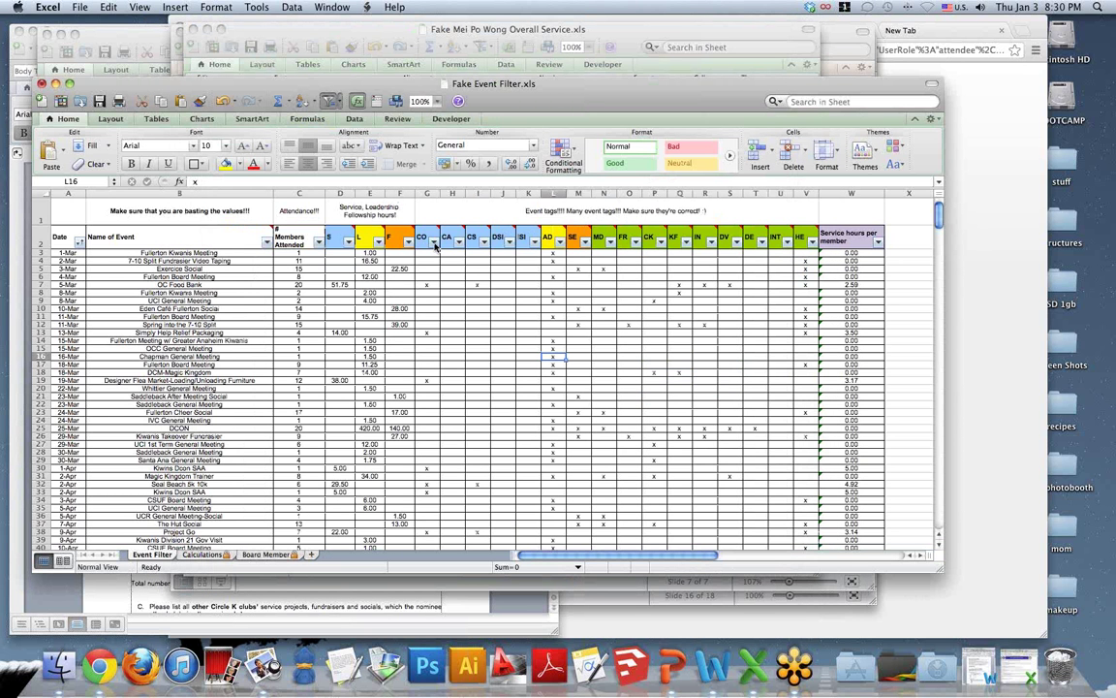
- Filter the CO column to exclude blanks so only events tagged Community Service are listed, and review their names and attendance
{"action": "mouse_move", "coordinate": [429, 231]}
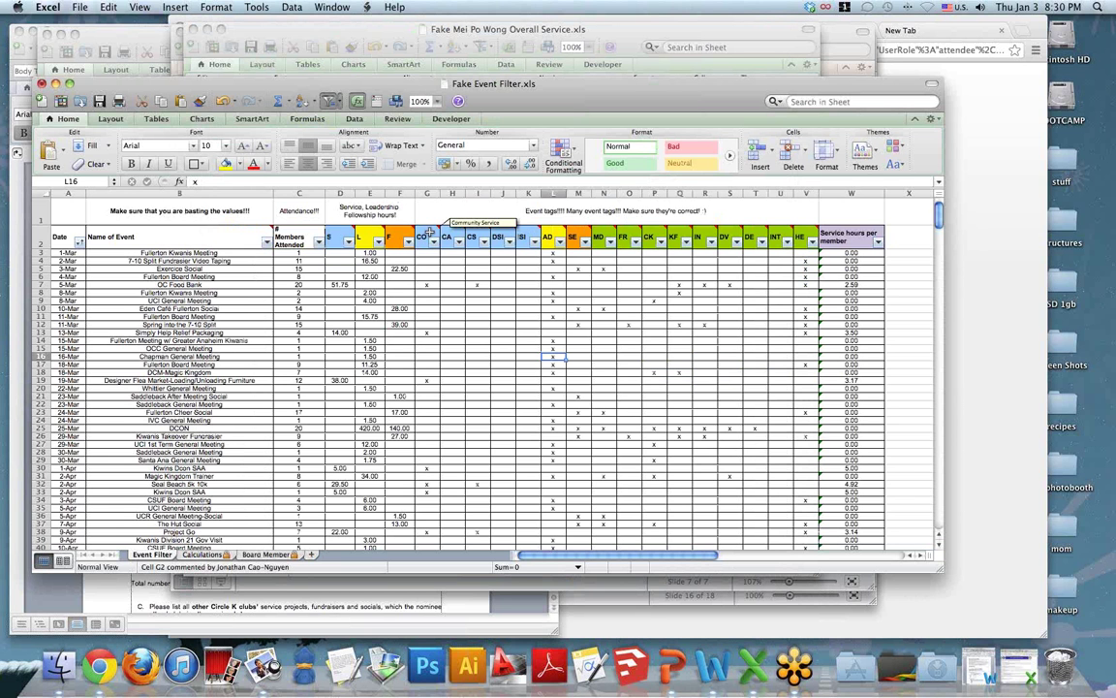
{"action": "left_click", "coordinate": [433, 240]}
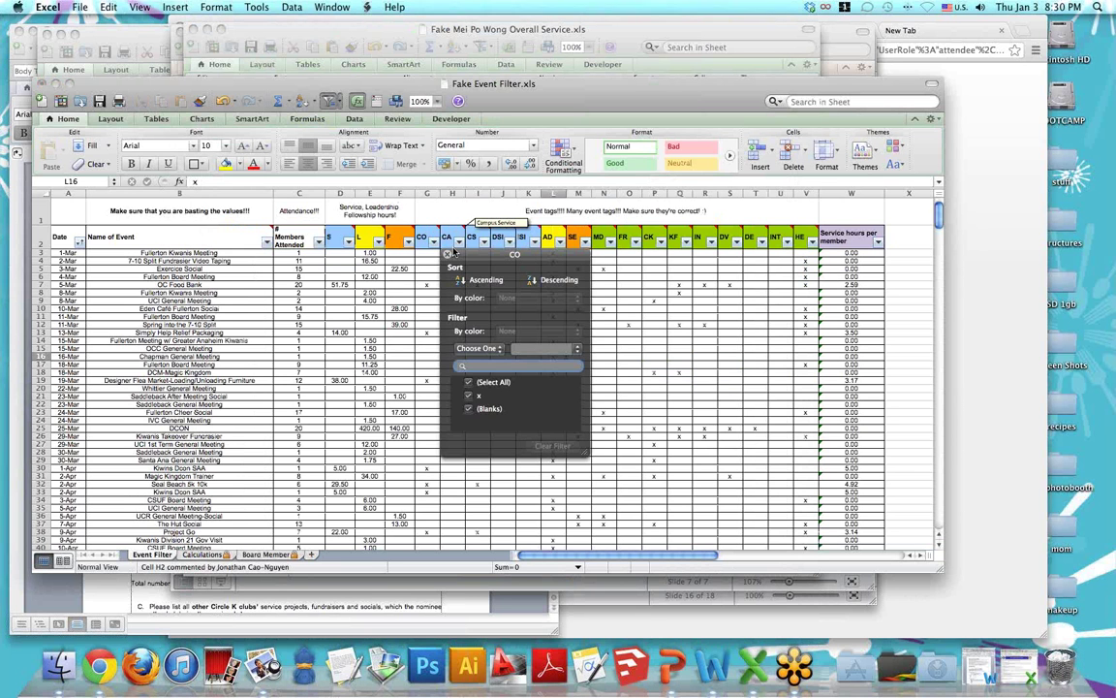
{"action": "left_click", "coordinate": [469, 410]}
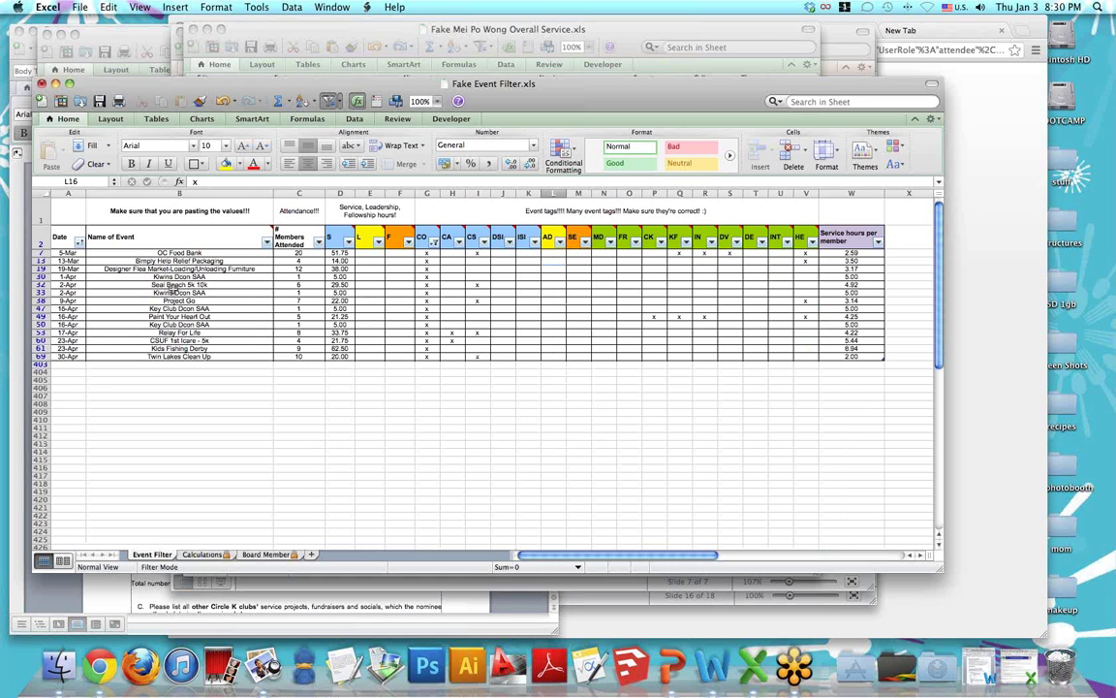
{"action": "left_click_drag", "start_coordinate": [130, 252], "coordinate": [297, 332]}
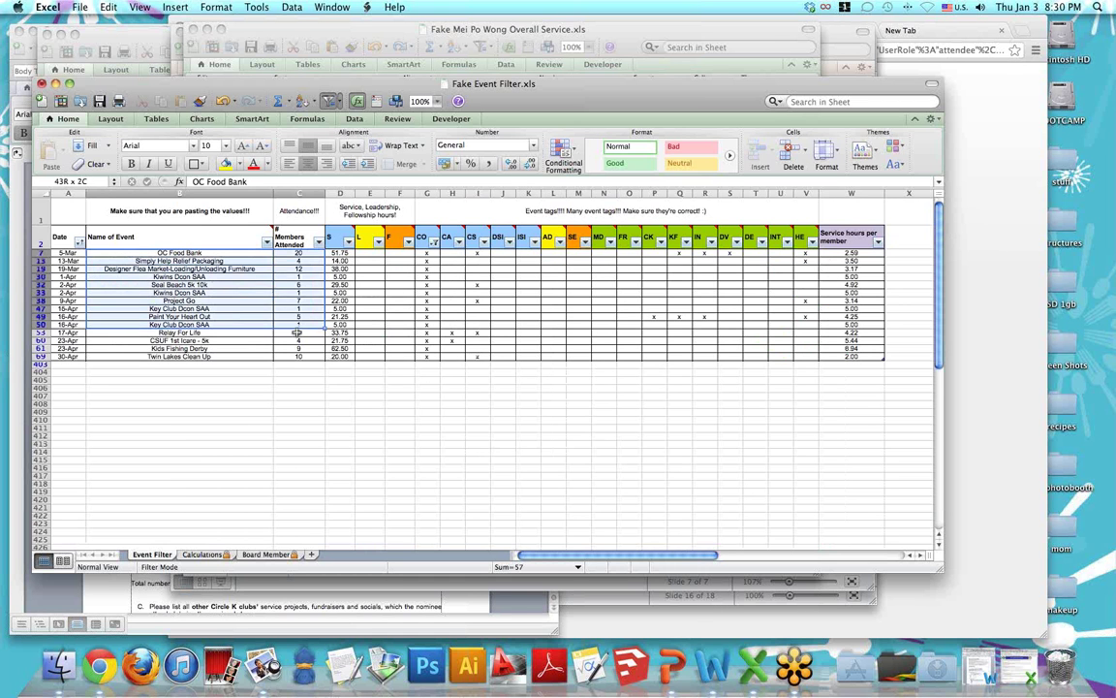
{"action": "left_click", "coordinate": [498, 395]}
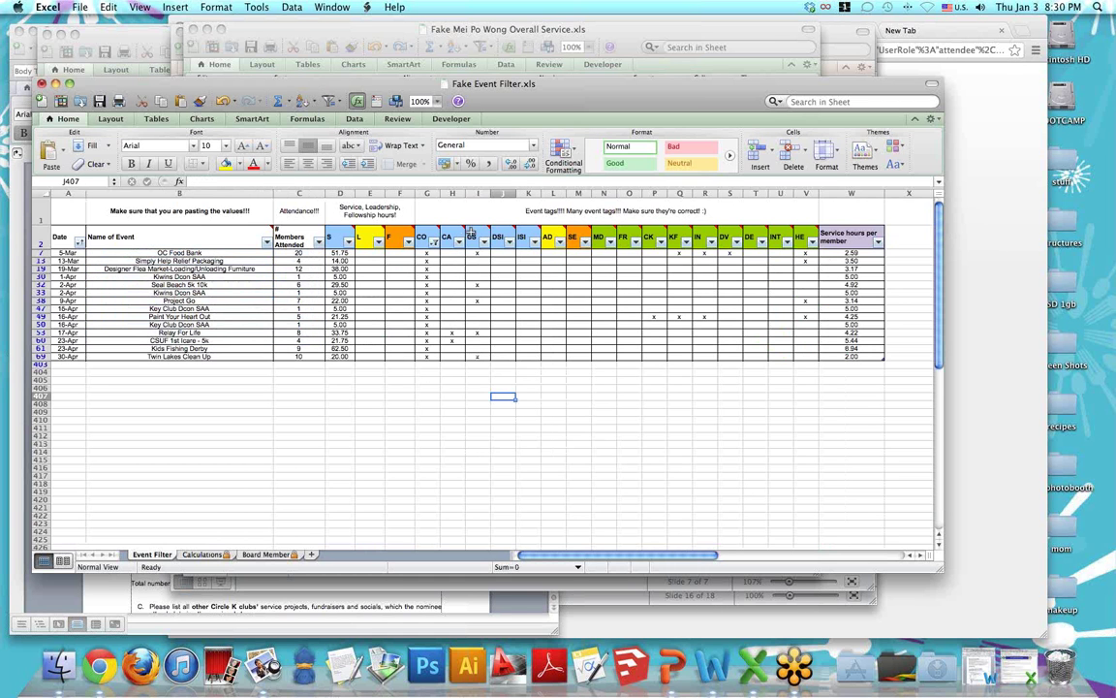
- Exclude events marked x in the CA and CS columns from the filtered Community Service list
{"action": "left_click", "coordinate": [484, 241]}
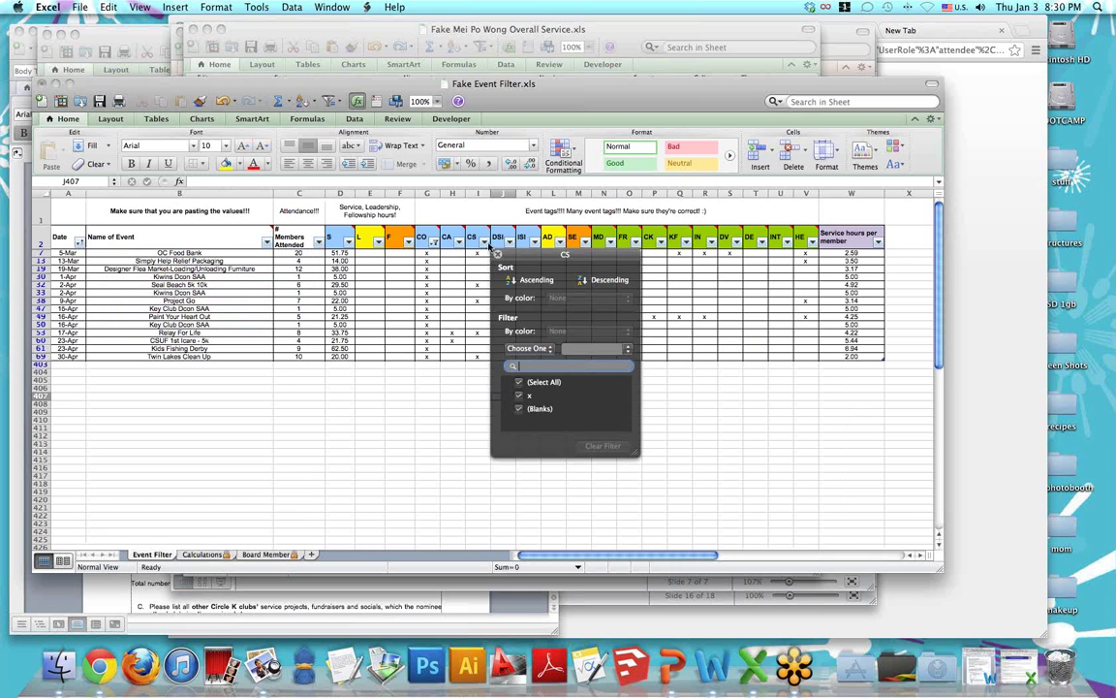
{"action": "left_click", "coordinate": [427, 428]}
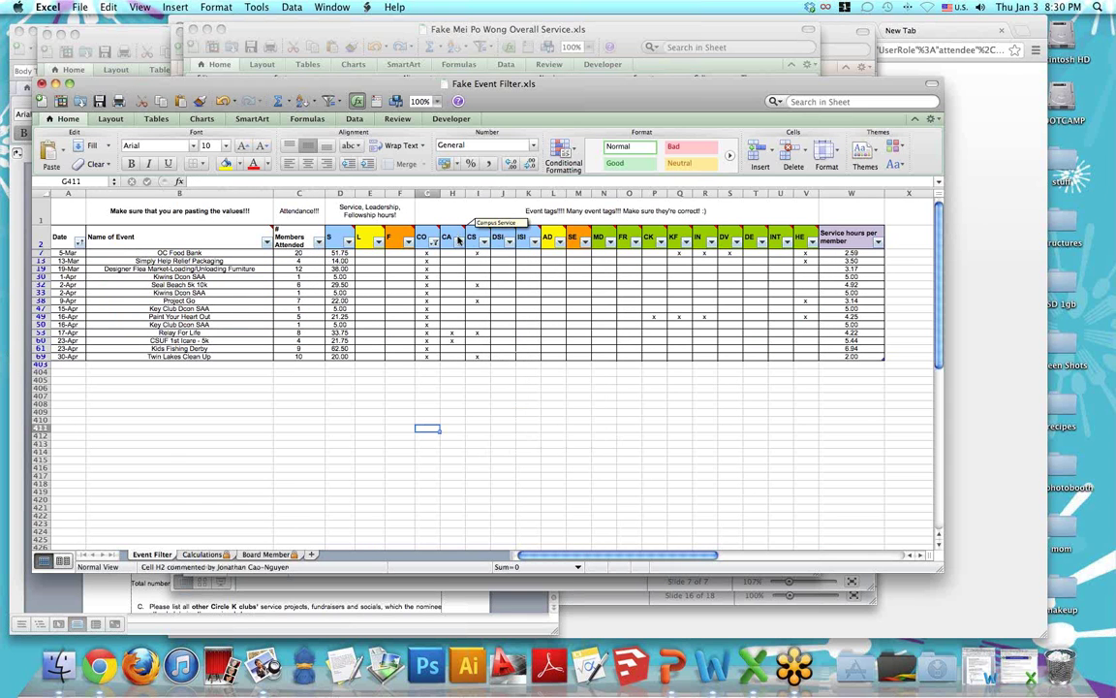
{"action": "left_click", "coordinate": [460, 241]}
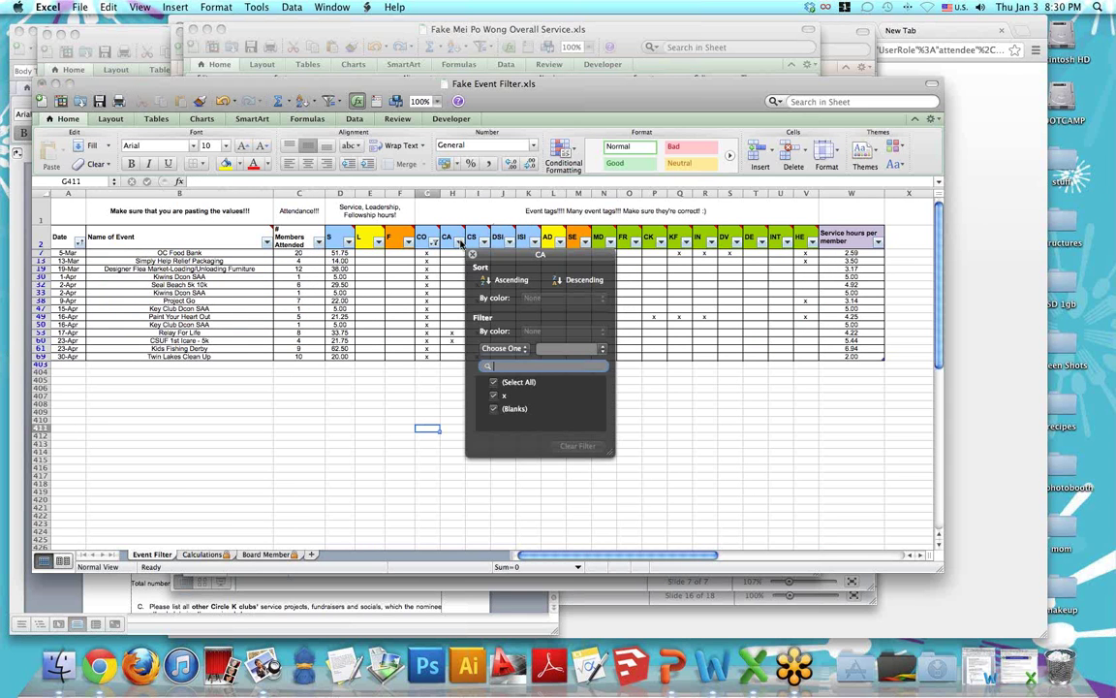
{"action": "left_click", "coordinate": [494, 395]}
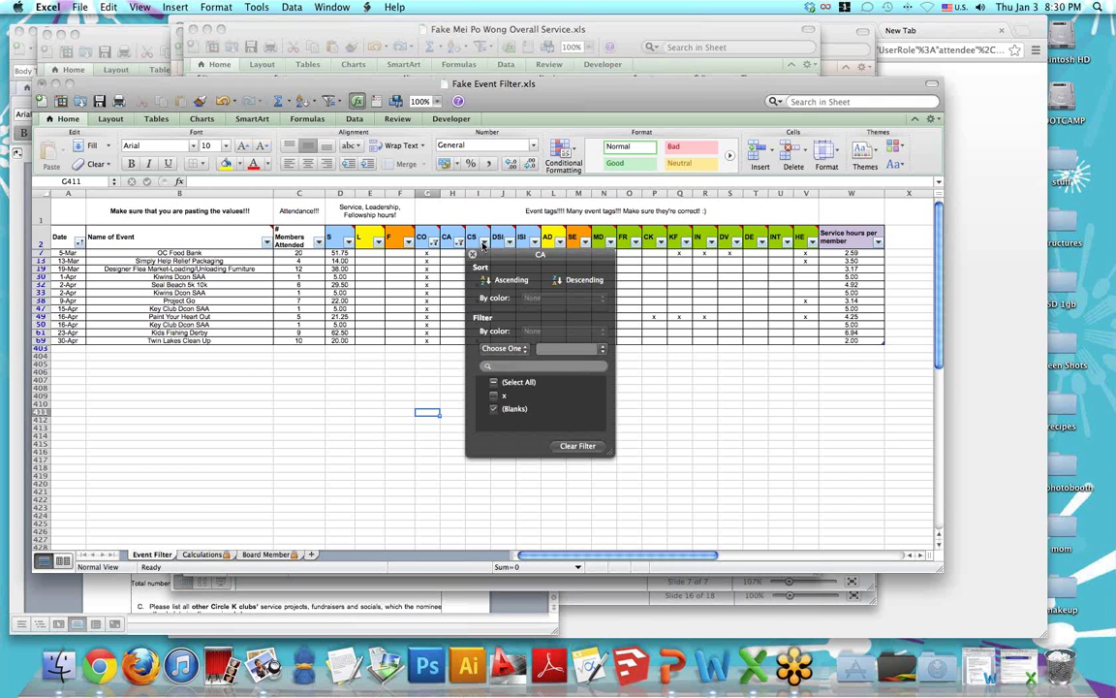
{"action": "left_click", "coordinate": [484, 244]}
{"action": "left_click", "coordinate": [484, 244]}
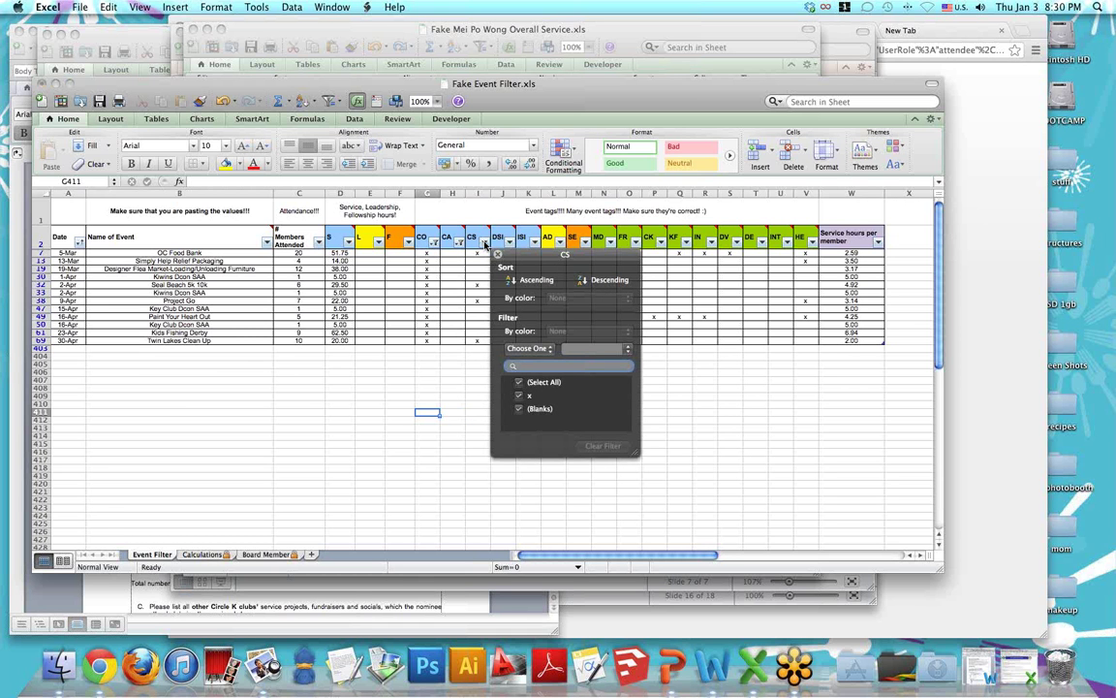
{"action": "left_click", "coordinate": [520, 396]}
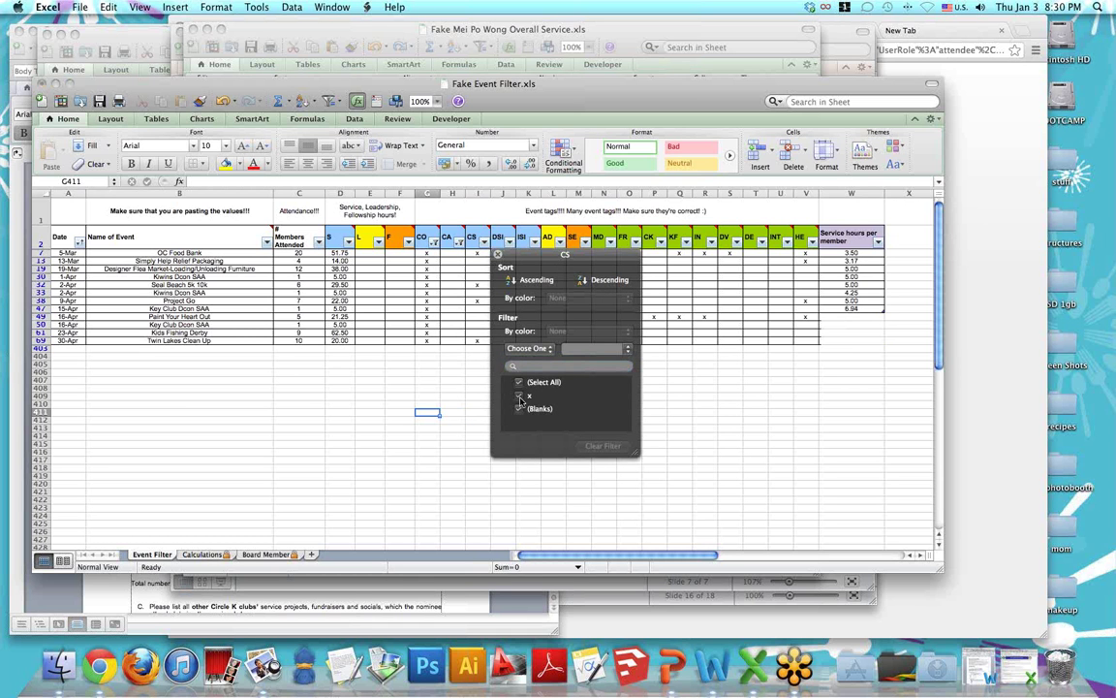
{"action": "left_click", "coordinate": [454, 233]}
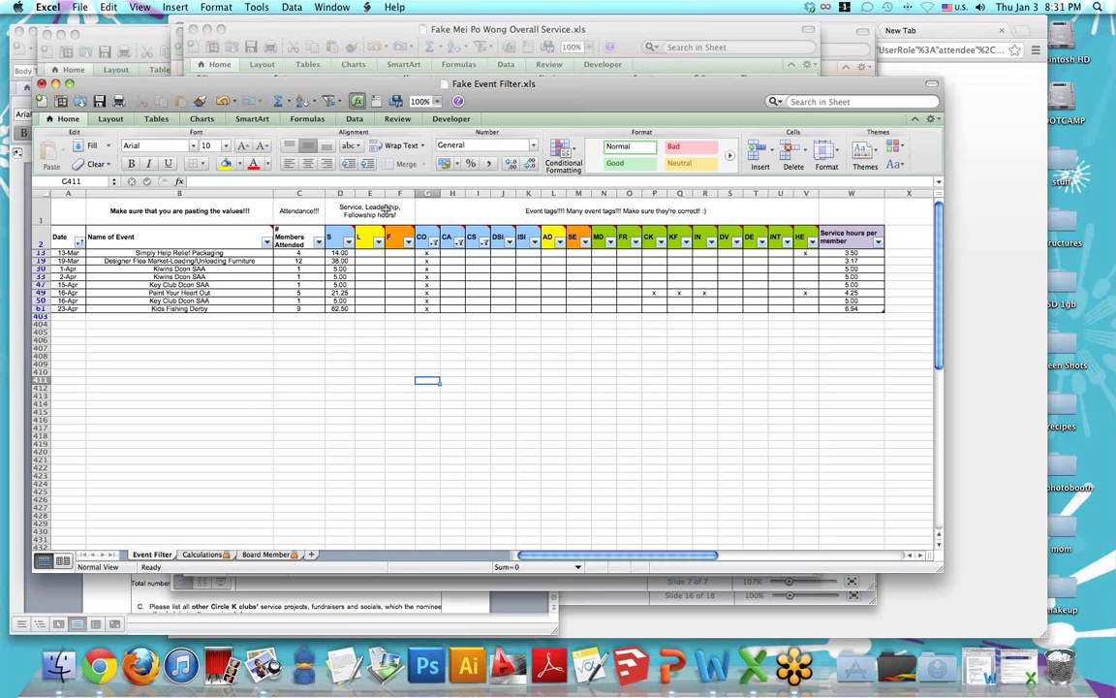
{"action": "left_click", "coordinate": [447, 403]}
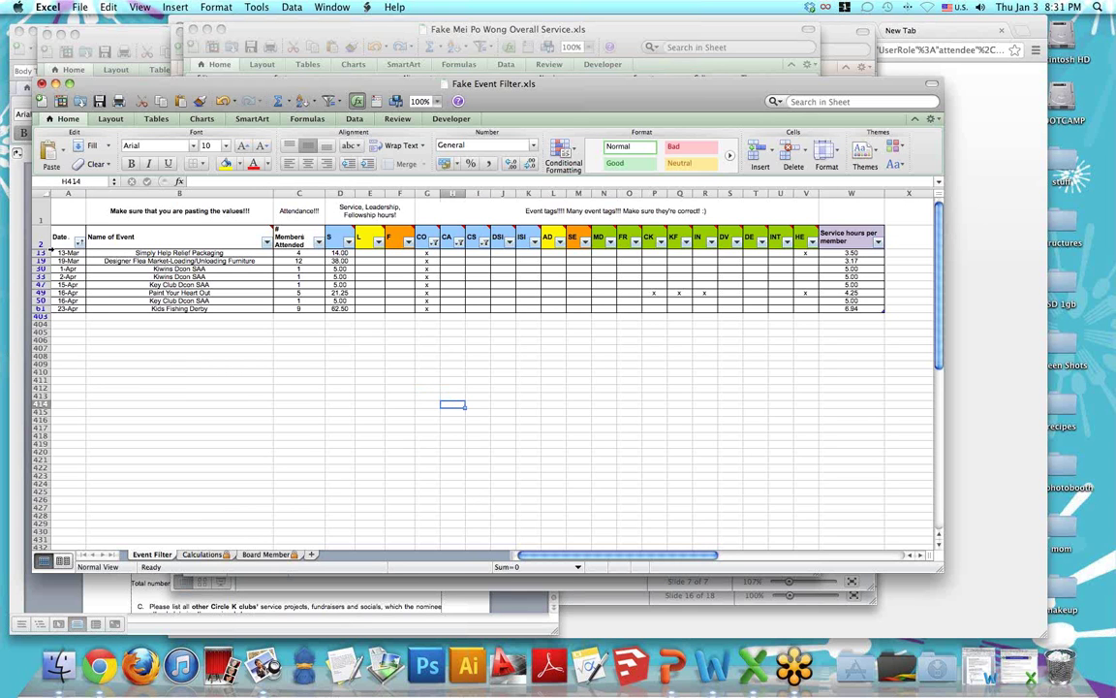
- Review the filtered events' Date through S cells and their Service hours per member cells as the data the award sheet needs
{"action": "left_click_drag", "start_coordinate": [61, 252], "coordinate": [335, 308]}
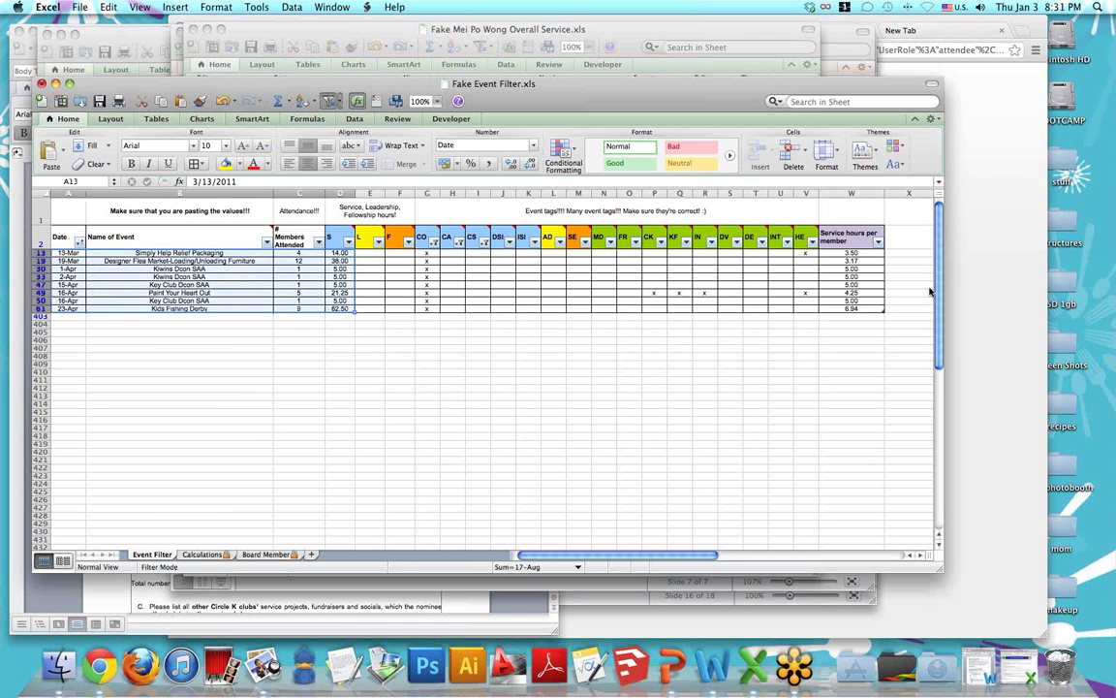
{"action": "left_click_drag", "start_coordinate": [849, 252], "coordinate": [849, 308]}
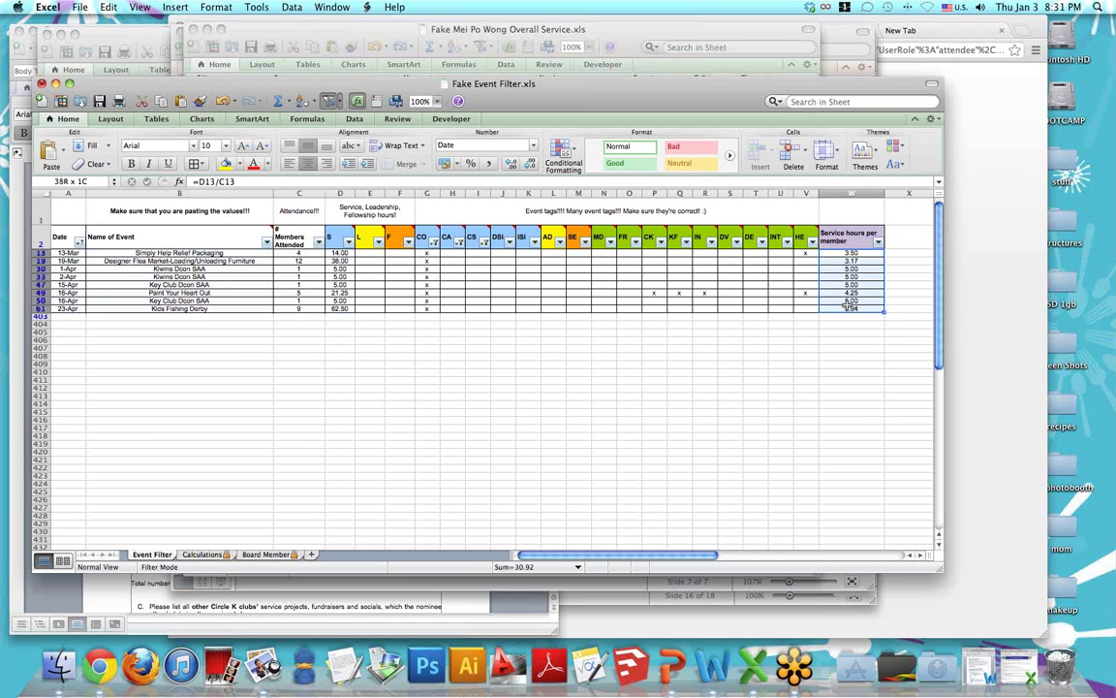
{"action": "left_click", "coordinate": [603, 397]}
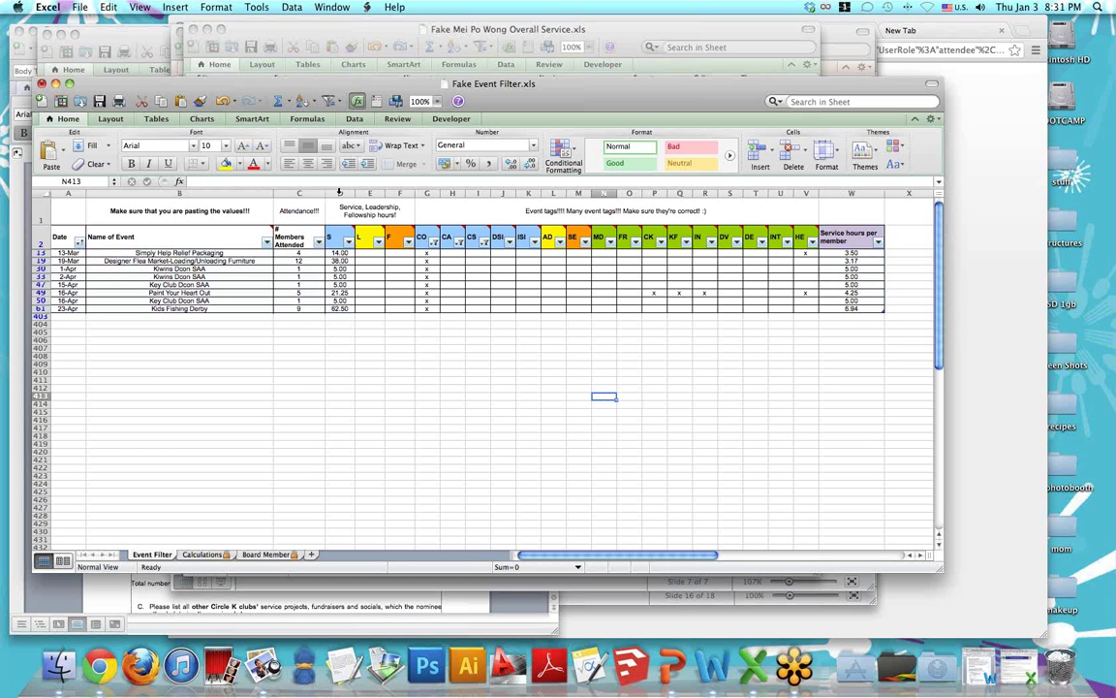
- Hide columns E through V between the S column and Service hours per member
{"action": "left_click", "coordinate": [370, 192]}
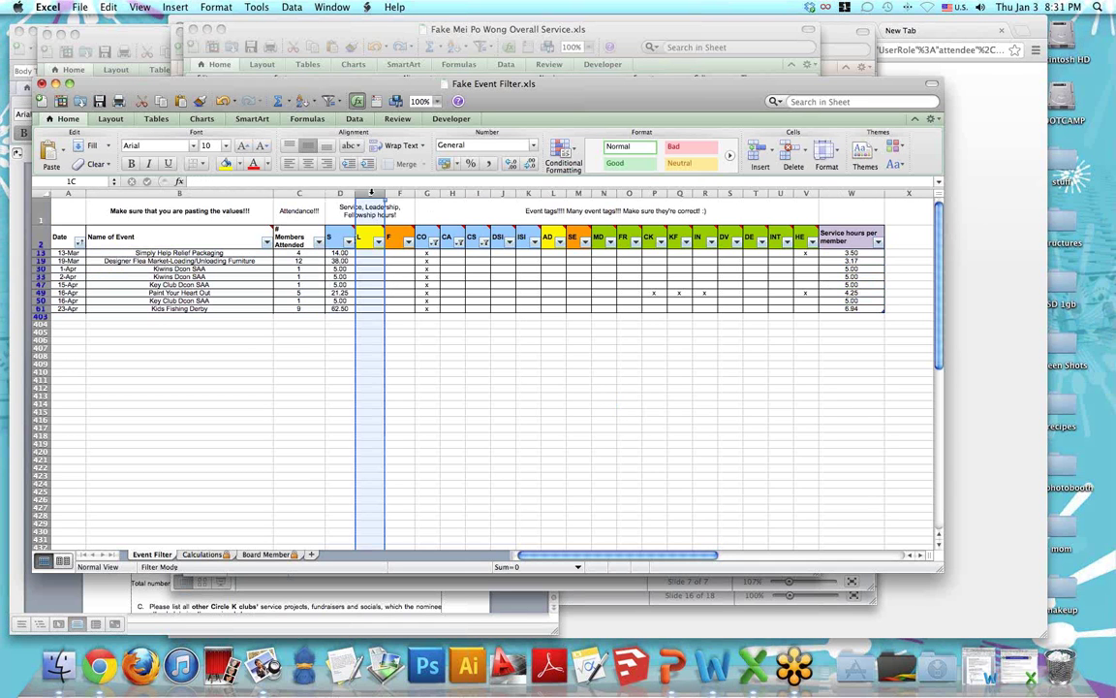
{"action": "left_click_drag", "start_coordinate": [370, 192], "coordinate": [805, 193]}
{"action": "right_click", "coordinate": [524, 339]}
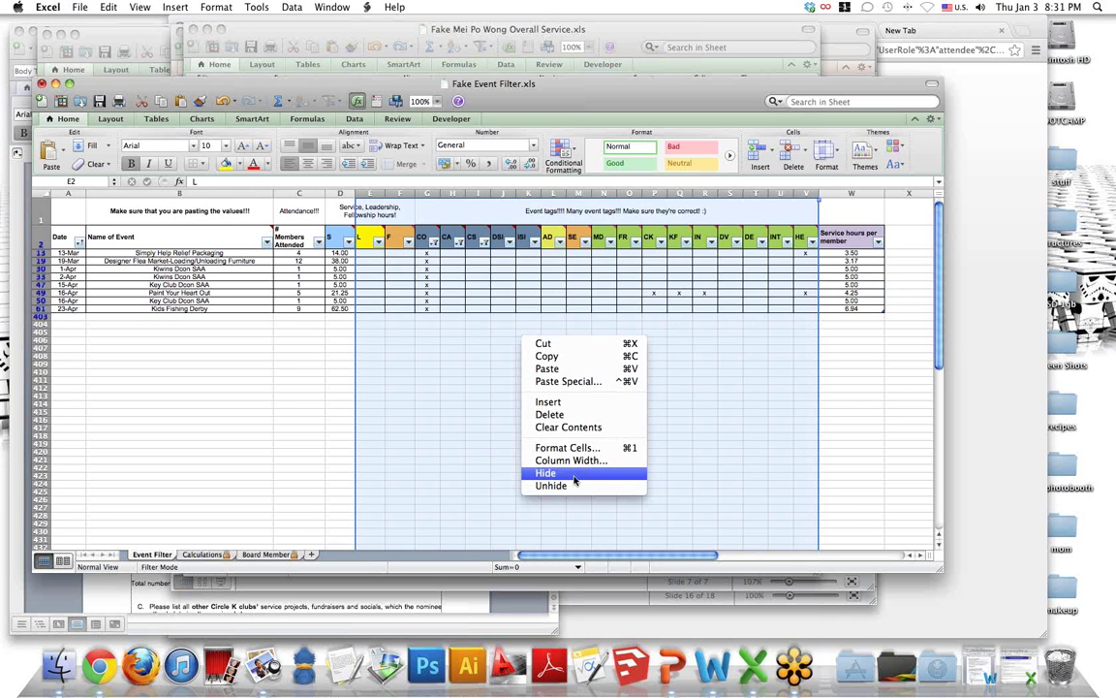
{"action": "left_click", "coordinate": [545, 473]}
{"action": "left_click", "coordinate": [427, 349]}
- Copy the filtered Community Service rows from Date through Service hours per member, from Simply Help Relief Packaging to Kids Fishing Derby
{"action": "left_click", "coordinate": [72, 253]}
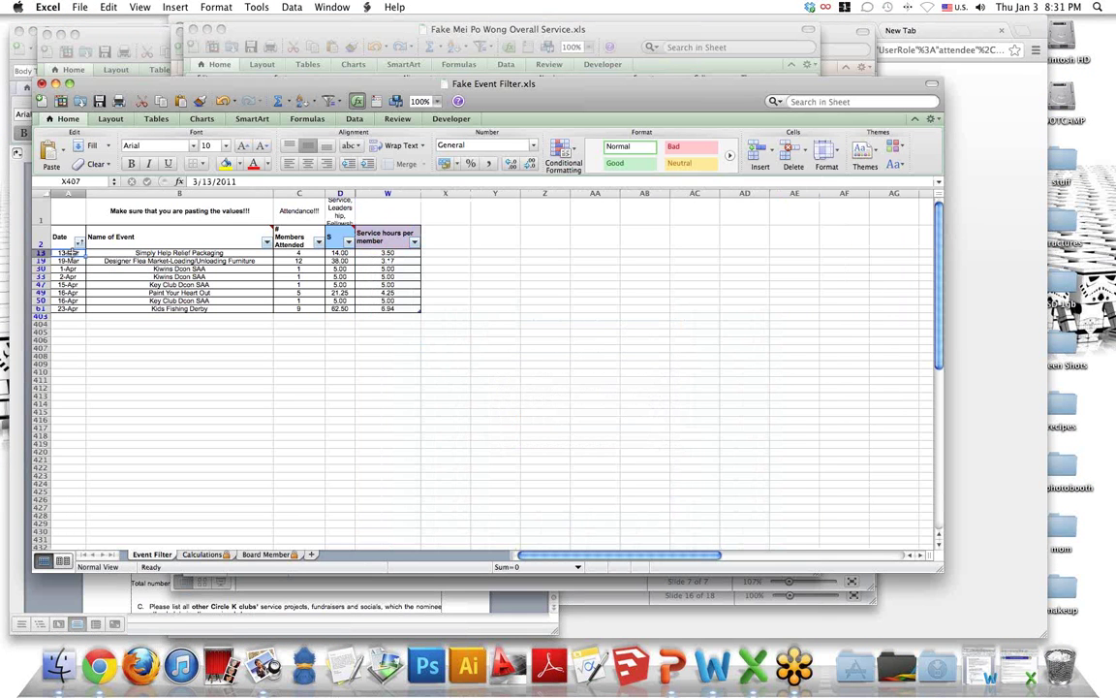
{"action": "left_click_drag", "start_coordinate": [72, 253], "coordinate": [378, 308]}
{"action": "left_click", "coordinate": [387, 389]}
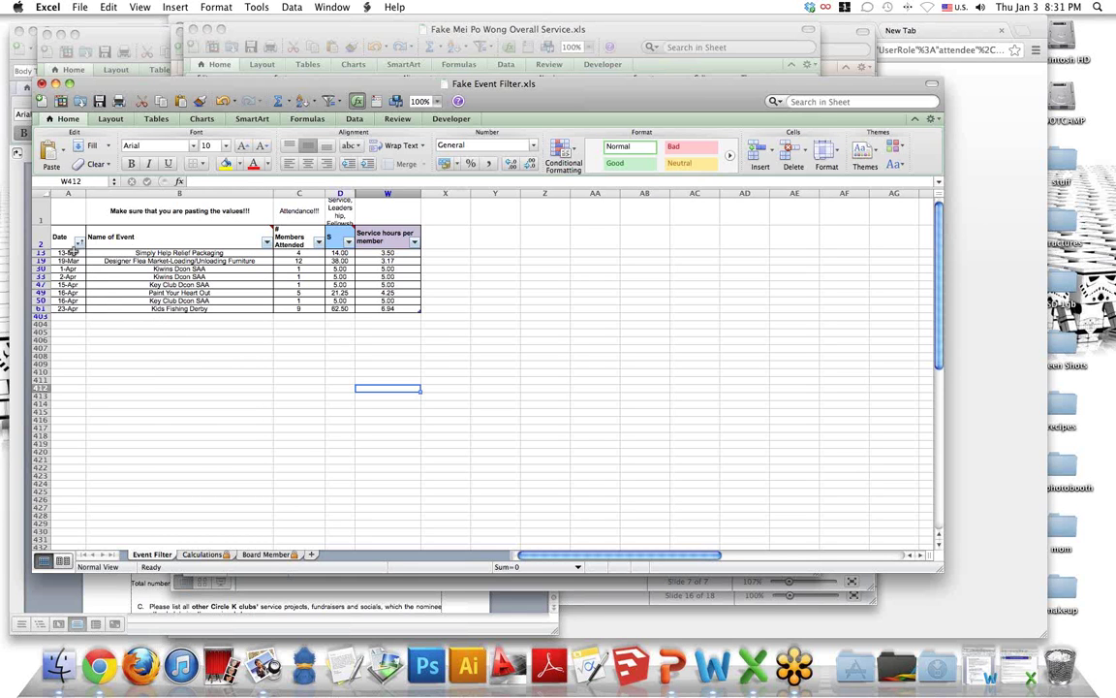
{"action": "left_click_drag", "start_coordinate": [73, 251], "coordinate": [386, 309]}
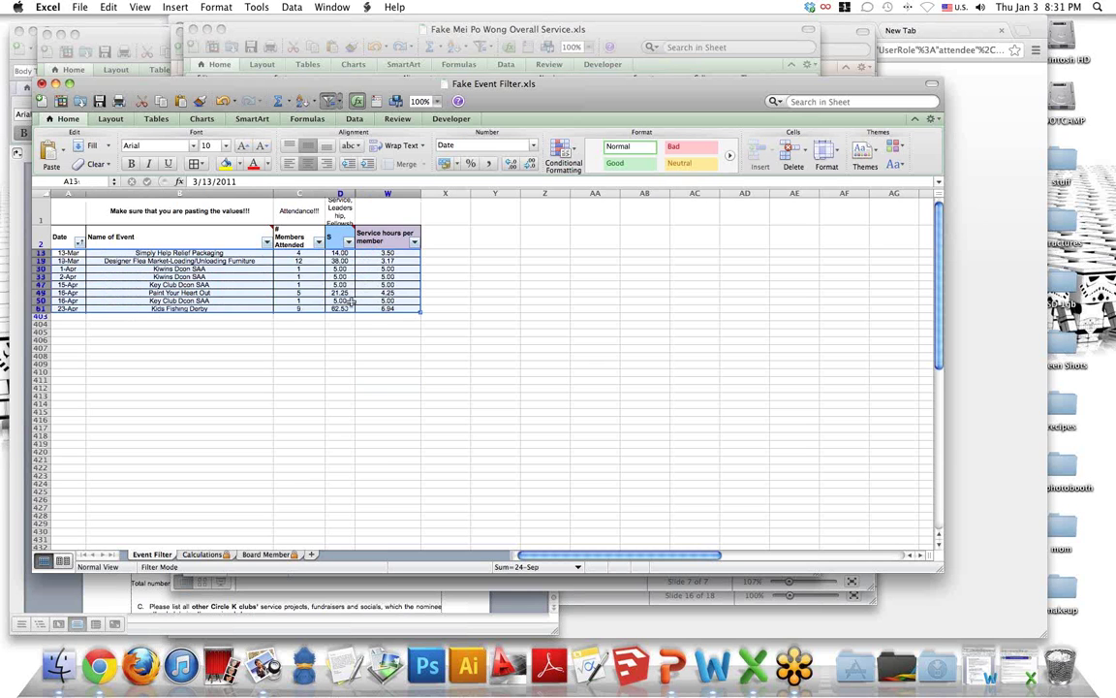
{"action": "right_click", "coordinate": [232, 275]}
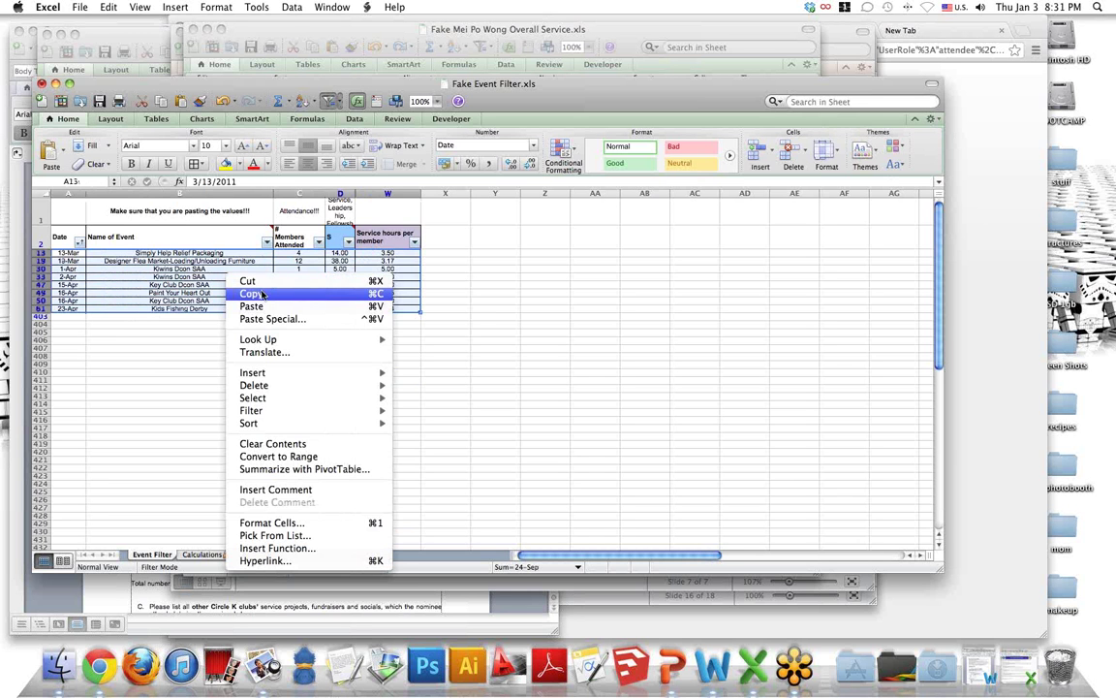
{"action": "left_click", "coordinate": [252, 293]}
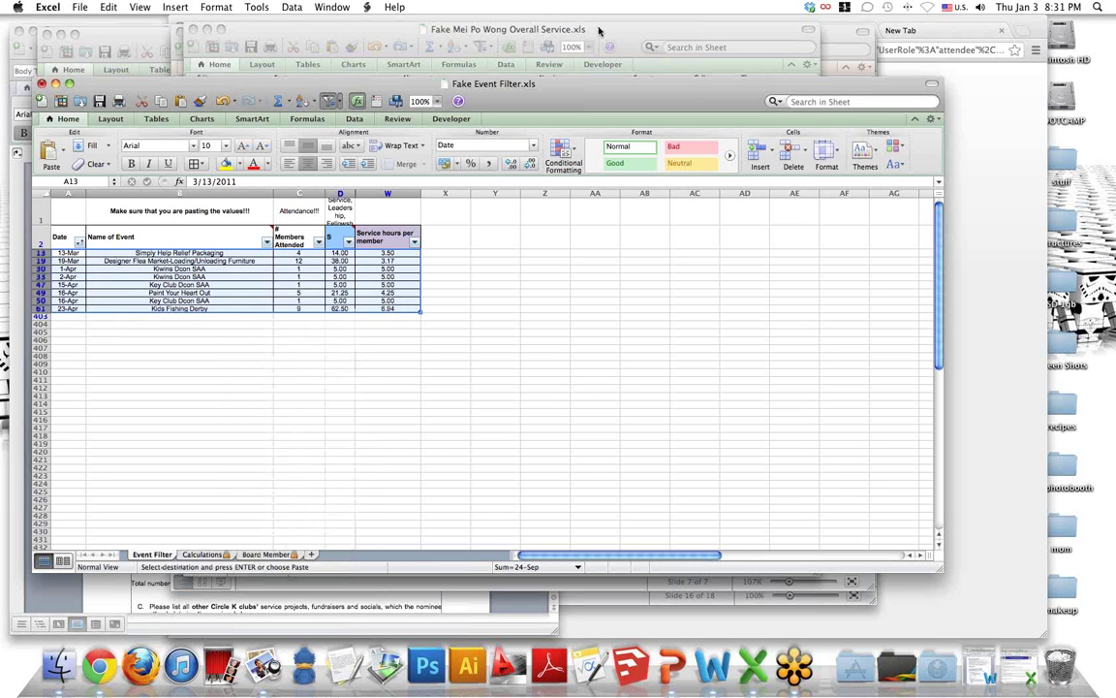
- Paste the copied events as values into the Overall Service workbook's Community Service sheet from cell B5, converting the dates to its date system
{"action": "left_click", "coordinate": [599, 31]}
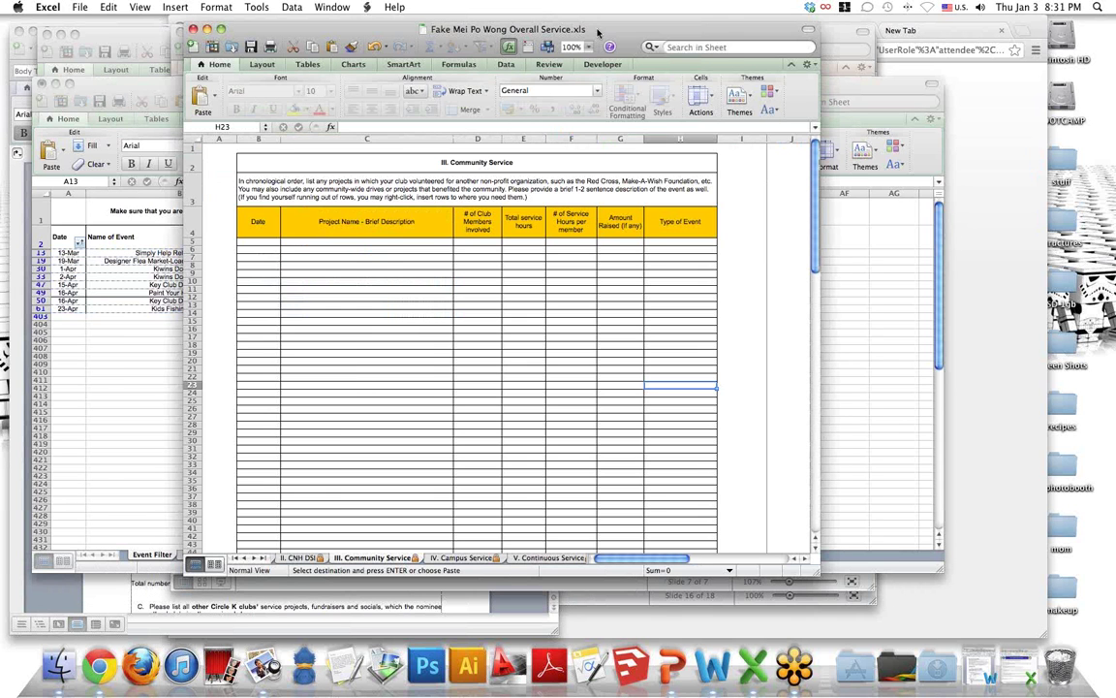
{"action": "left_click", "coordinate": [254, 242]}
{"action": "right_click", "coordinate": [254, 242]}
{"action": "key", "text": "Escape"}
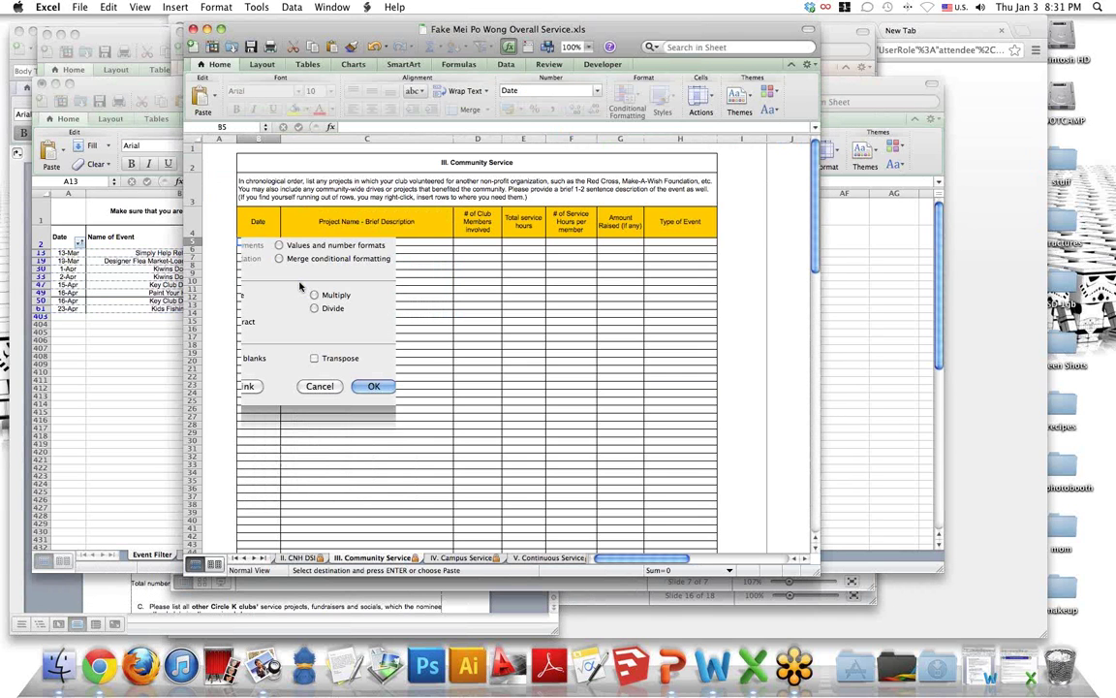
{"action": "left_click", "coordinate": [197, 204]}
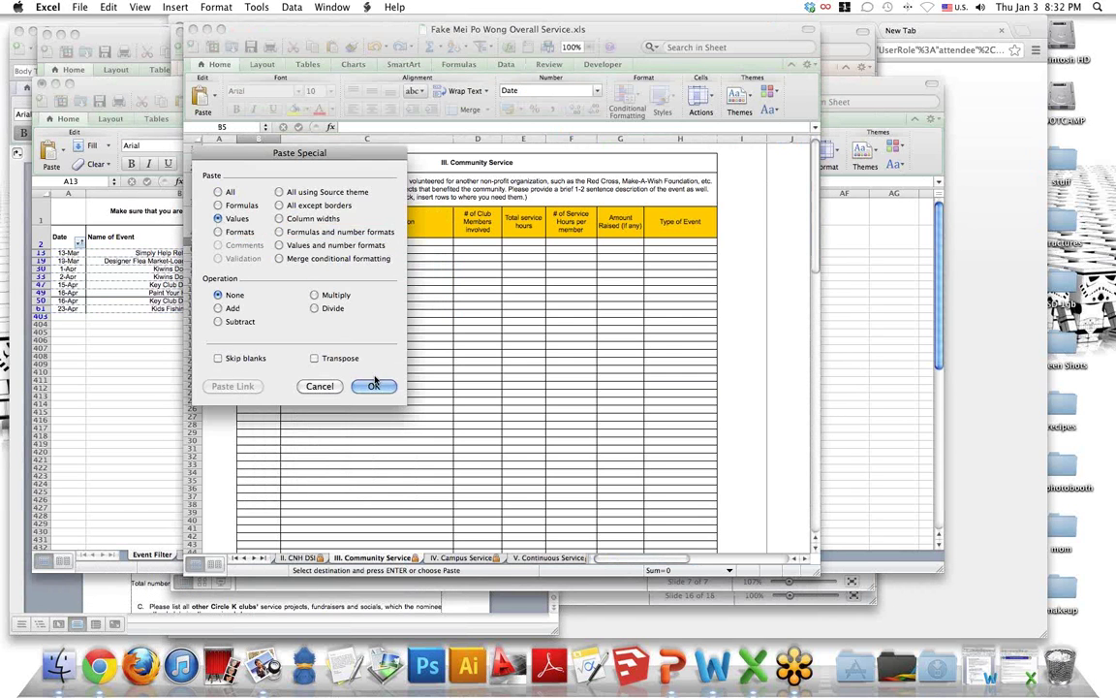
{"action": "left_click", "coordinate": [373, 386]}
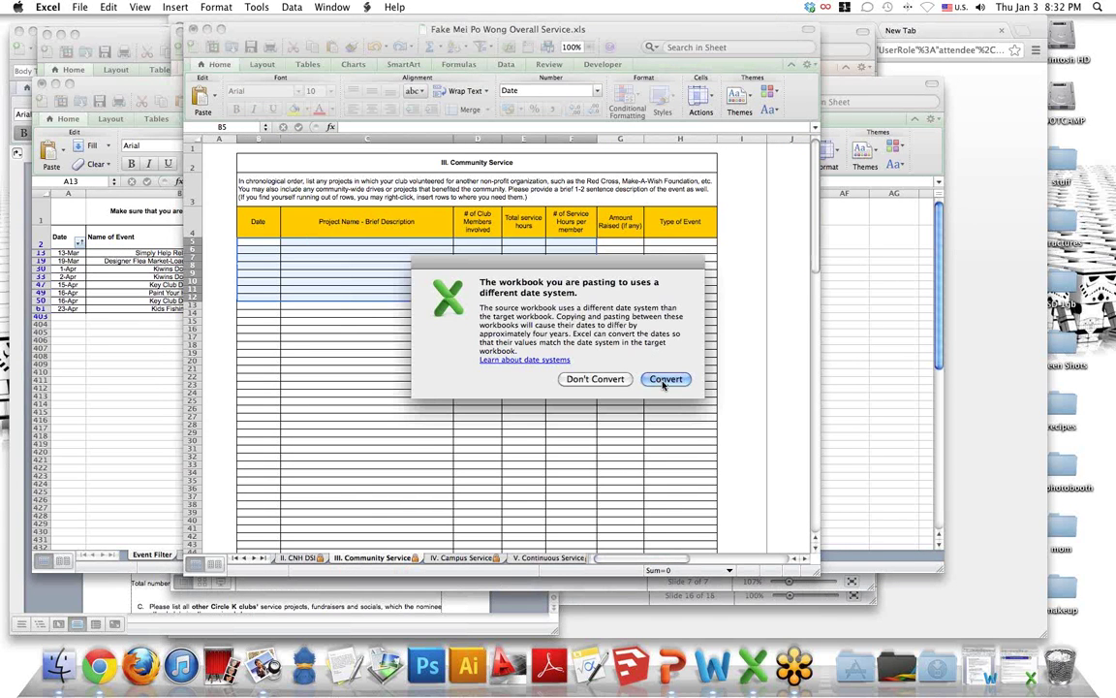
{"action": "left_click", "coordinate": [659, 380]}
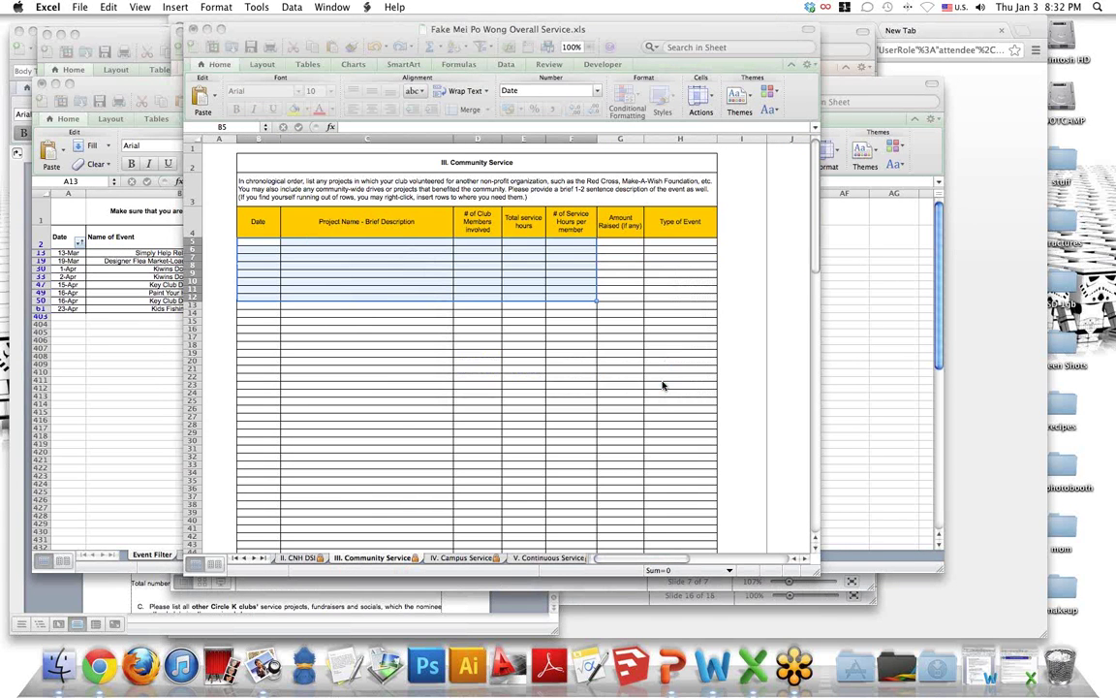
{"action": "left_click", "coordinate": [314, 333]}
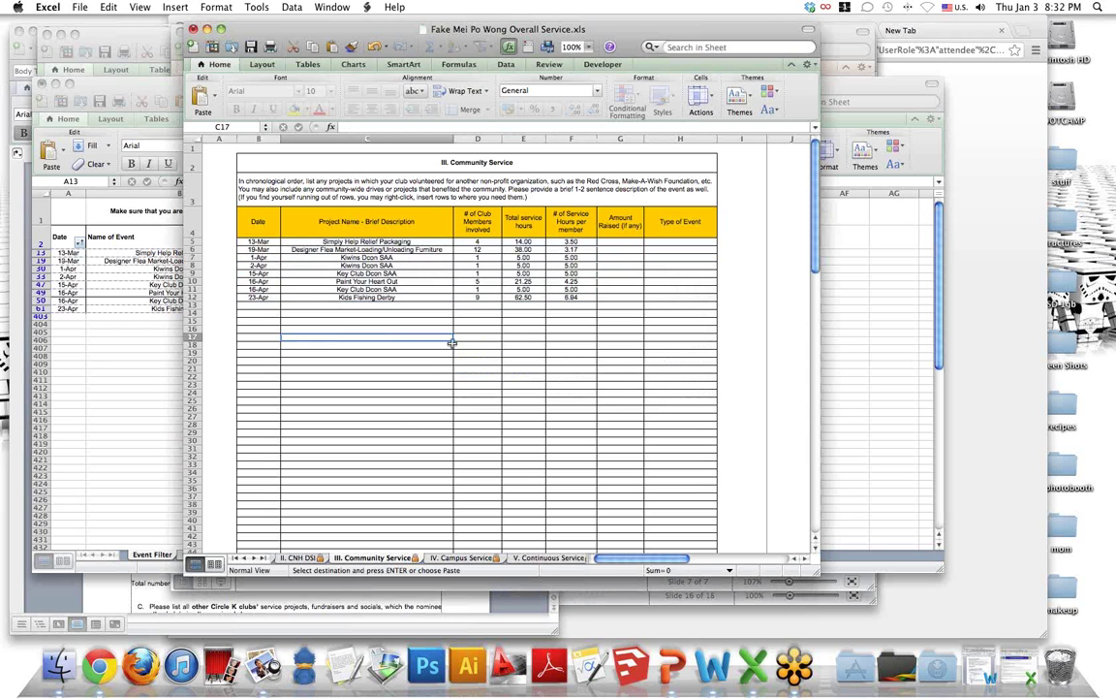
{"action": "left_click", "coordinate": [591, 329]}
- Append "- We packaged relief packages for areas that were affected by natural disasters" to the Simply Help Relief Packaging project name
{"action": "double_click", "coordinate": [414, 240]}
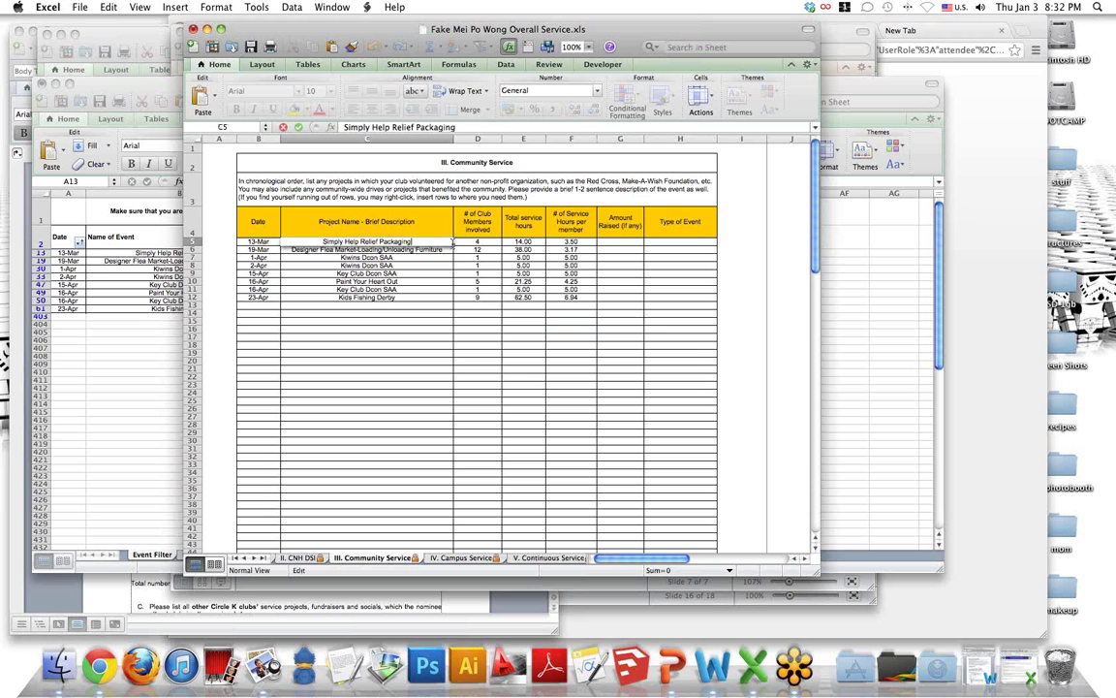
{"action": "type", "text": "- We packaged reli"}
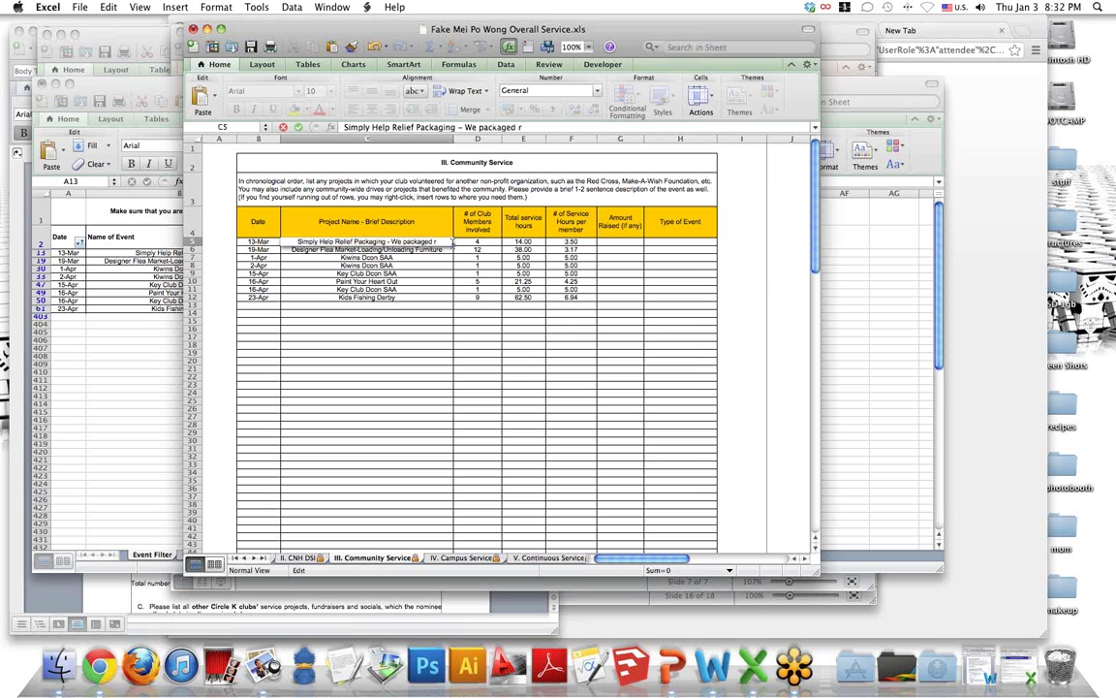
{"action": "type", "text": "f pa"}
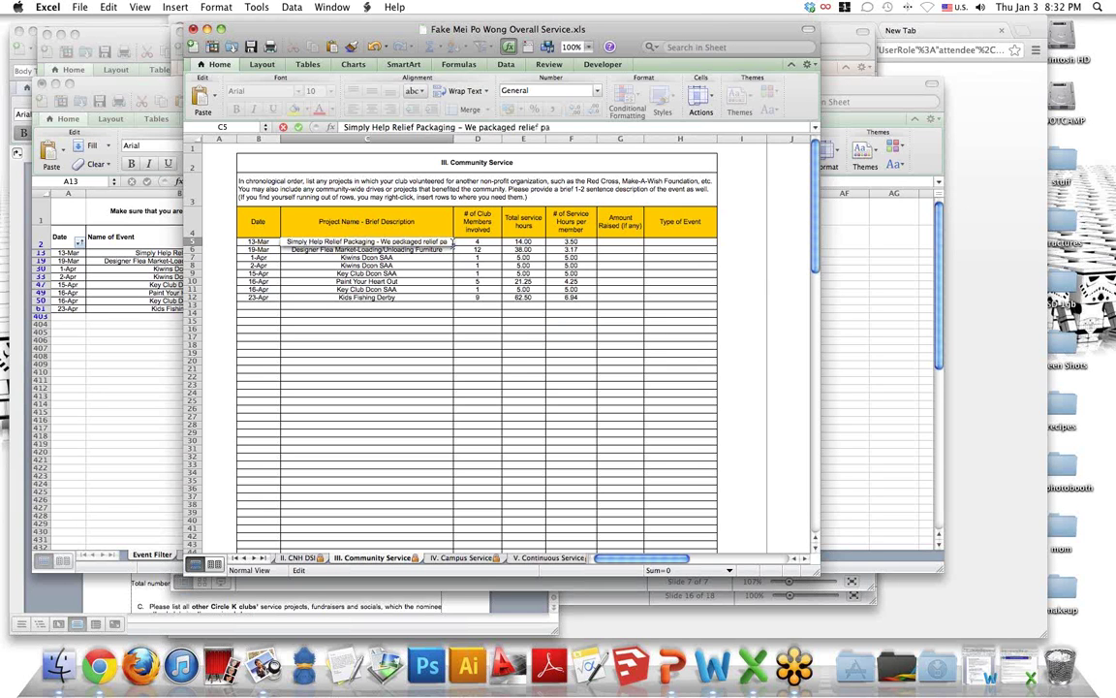
{"action": "type", "text": "ckage"}
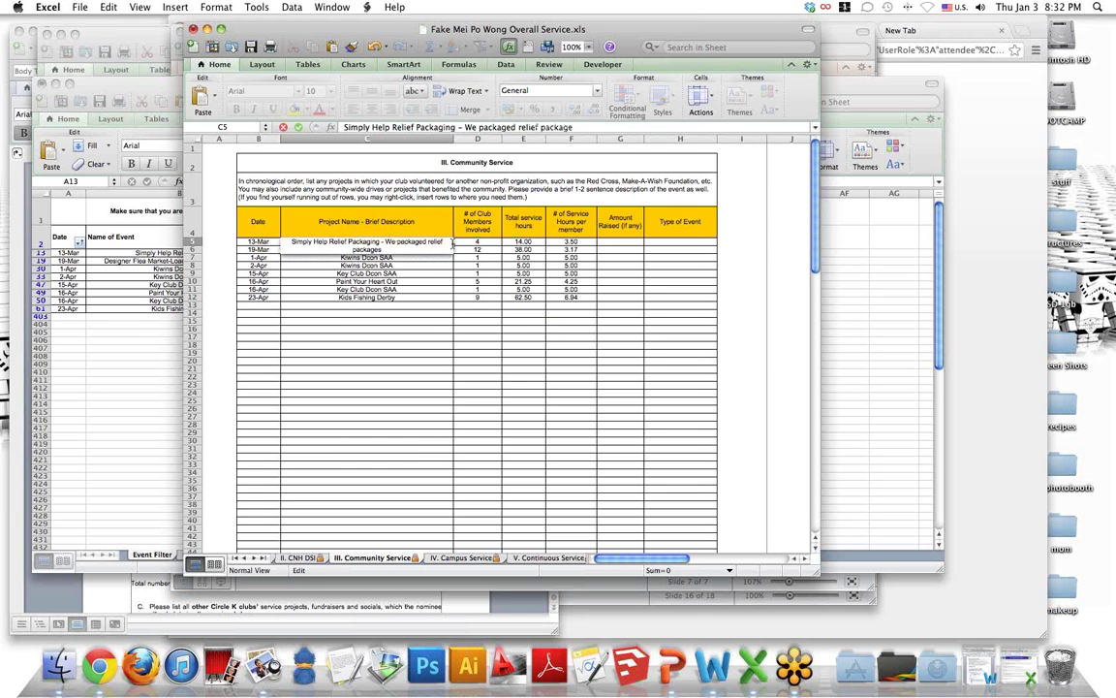
{"action": "type", "text": "s for ar"}
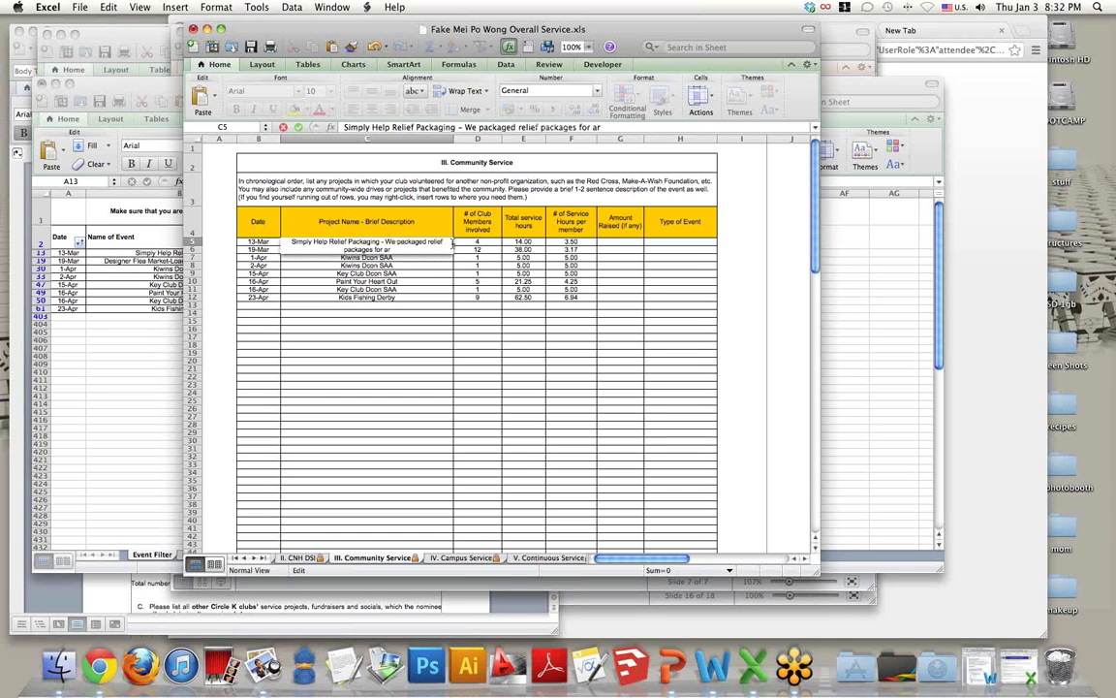
{"action": "type", "text": "eas that were affected by natural"}
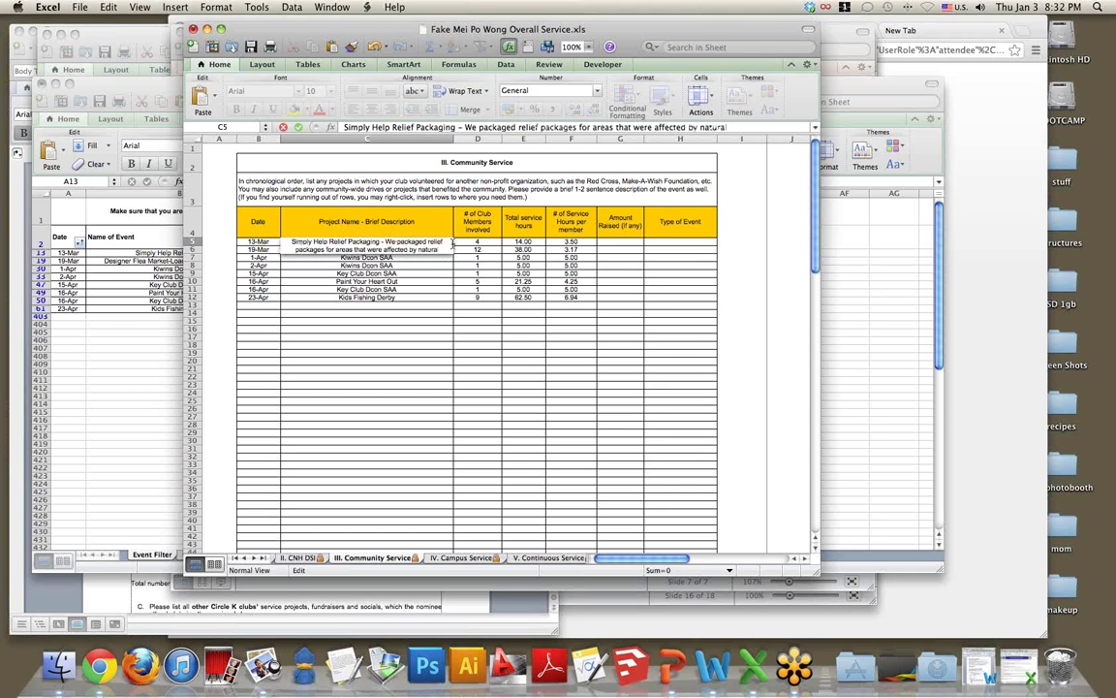
{"action": "type", "text": " disasters"}
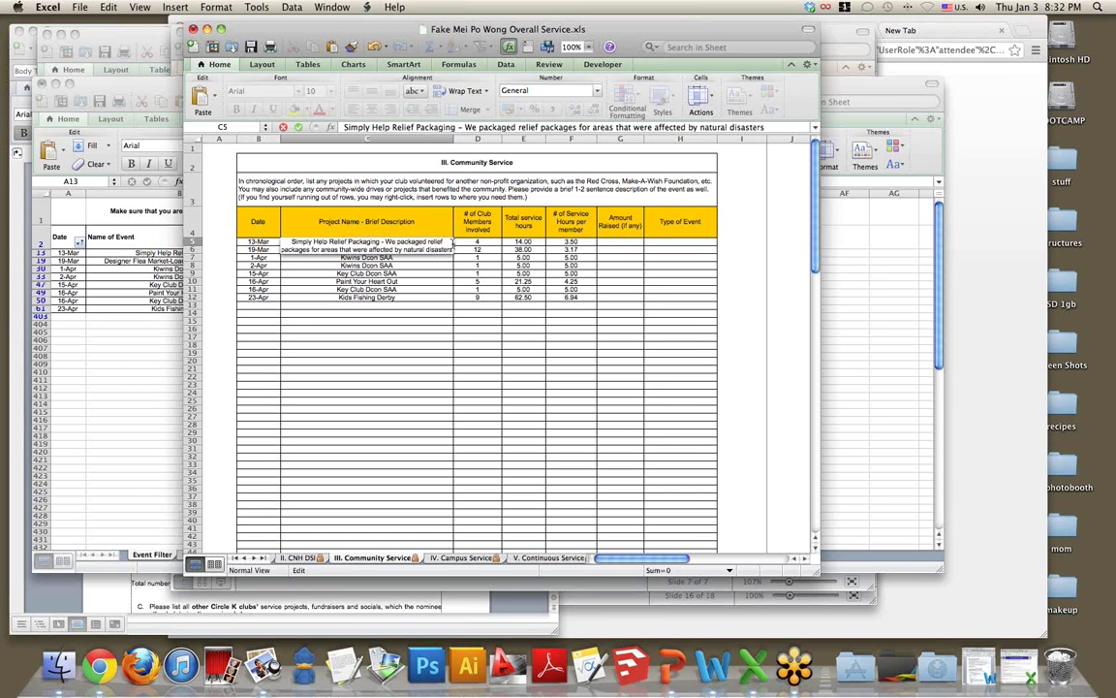
{"action": "key", "text": "Return"}
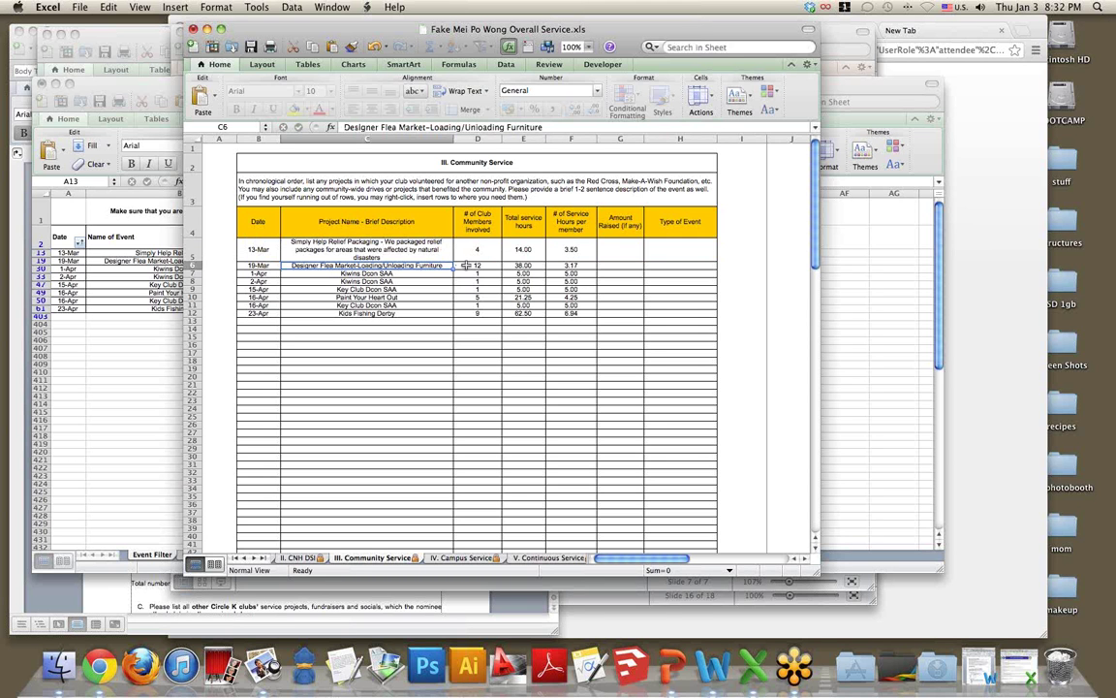
- Enter CO as the Type of Event for the Simply Help Relief Packaging row
{"action": "left_click", "coordinate": [626, 251]}
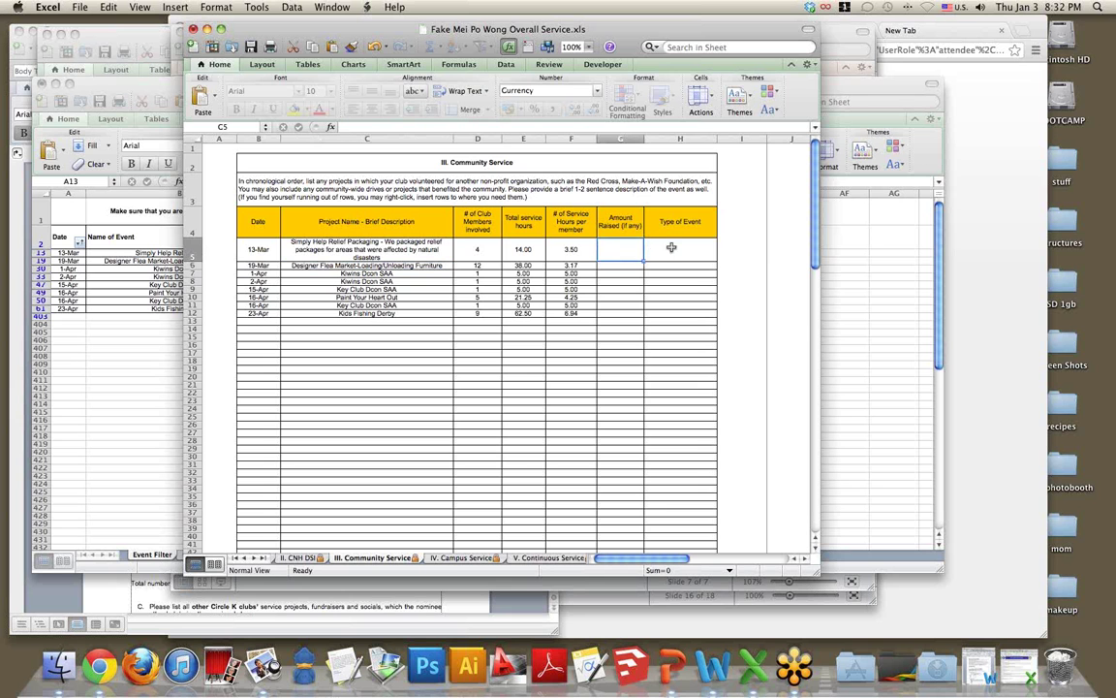
{"action": "left_click", "coordinate": [683, 250]}
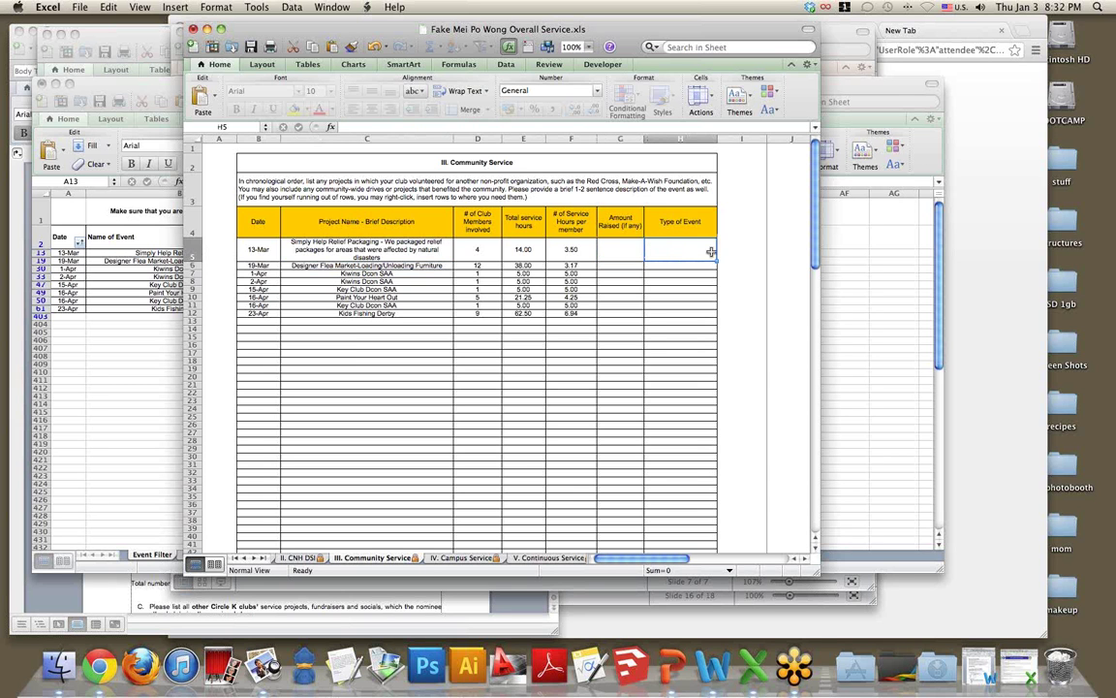
{"action": "type", "text": "CO"}
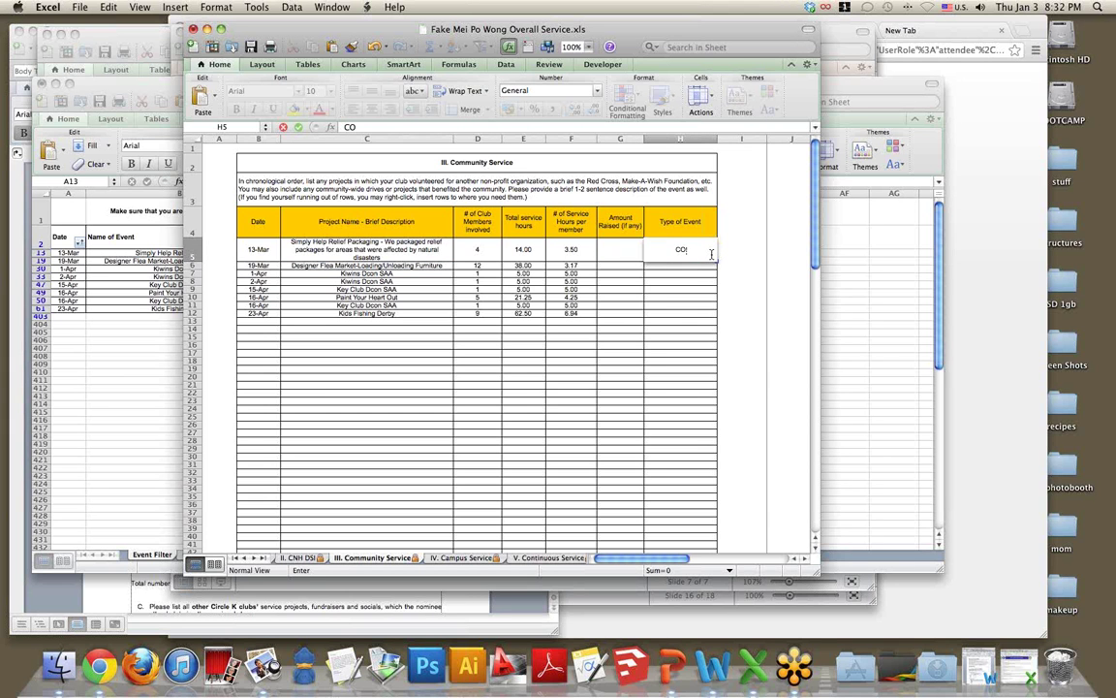
{"action": "key", "text": "Return"}
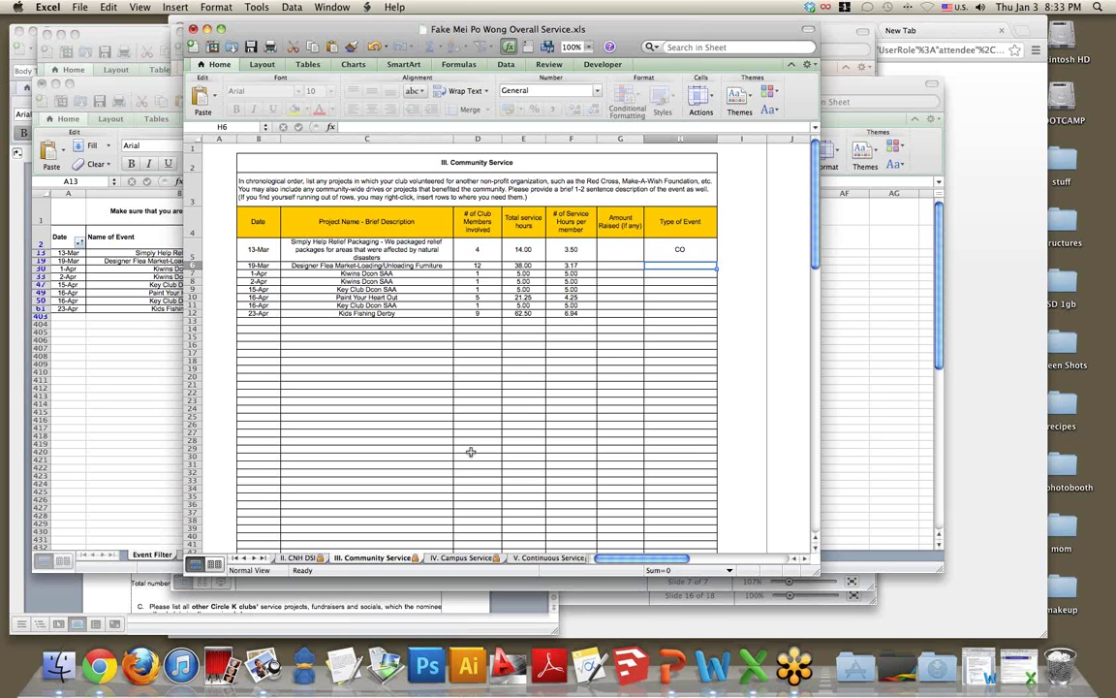
- Return to the Fake Event Filter workbook and unhide the columns between S and Service hours per member
{"action": "left_click", "coordinate": [152, 376]}
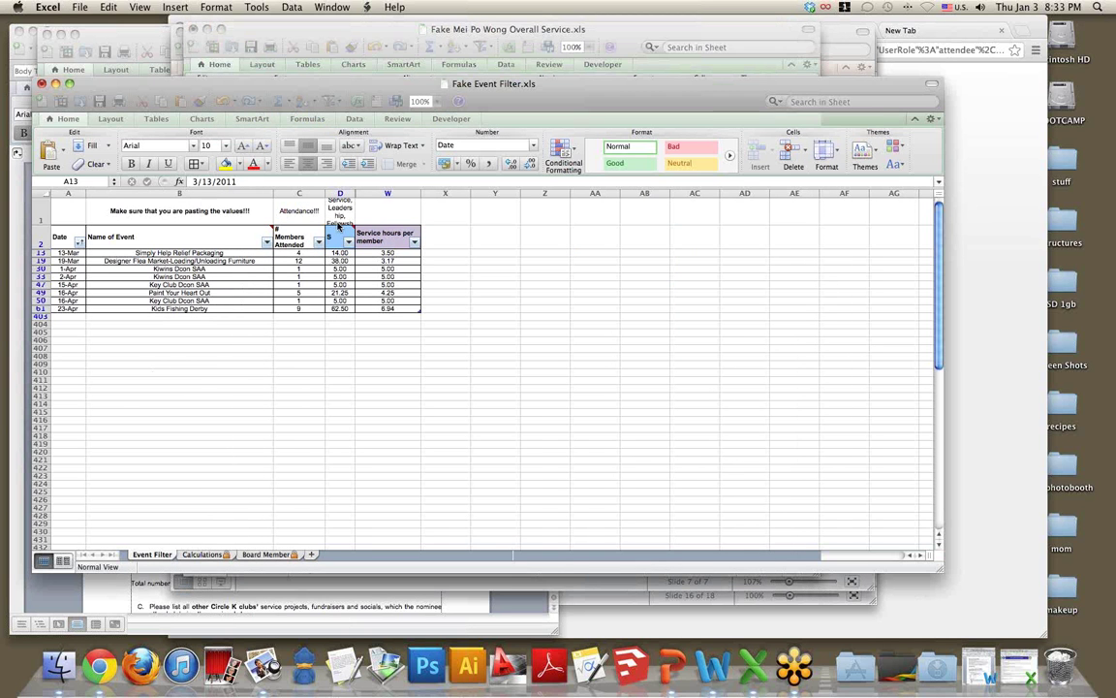
{"action": "left_click", "coordinate": [496, 300]}
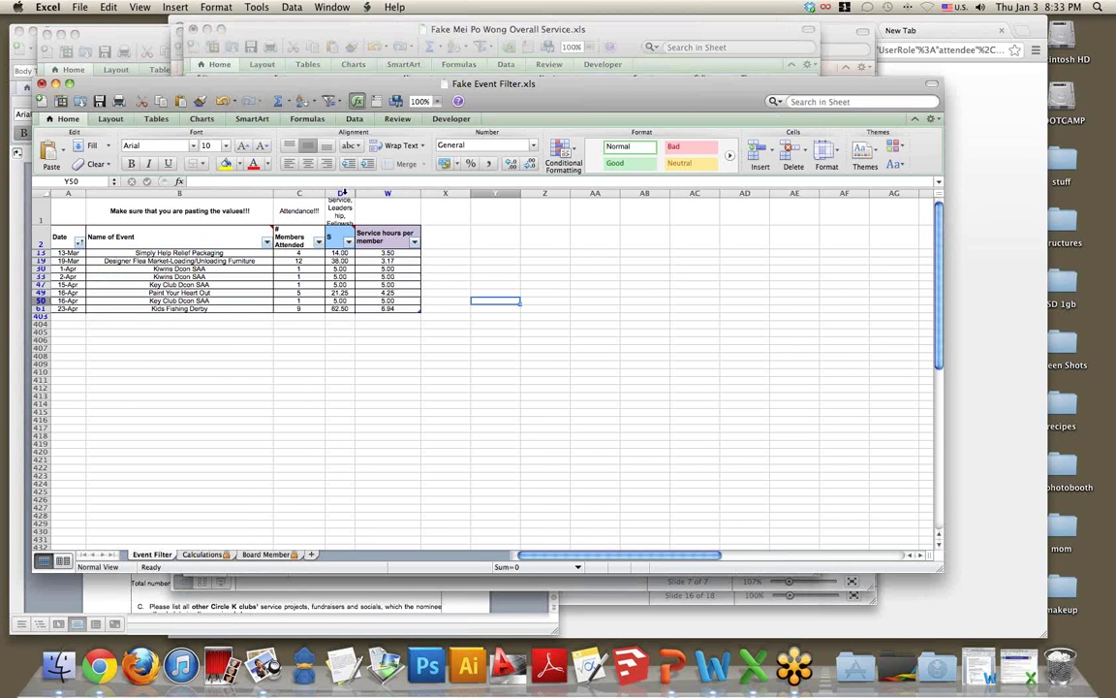
{"action": "left_click_drag", "start_coordinate": [340, 193], "coordinate": [373, 211]}
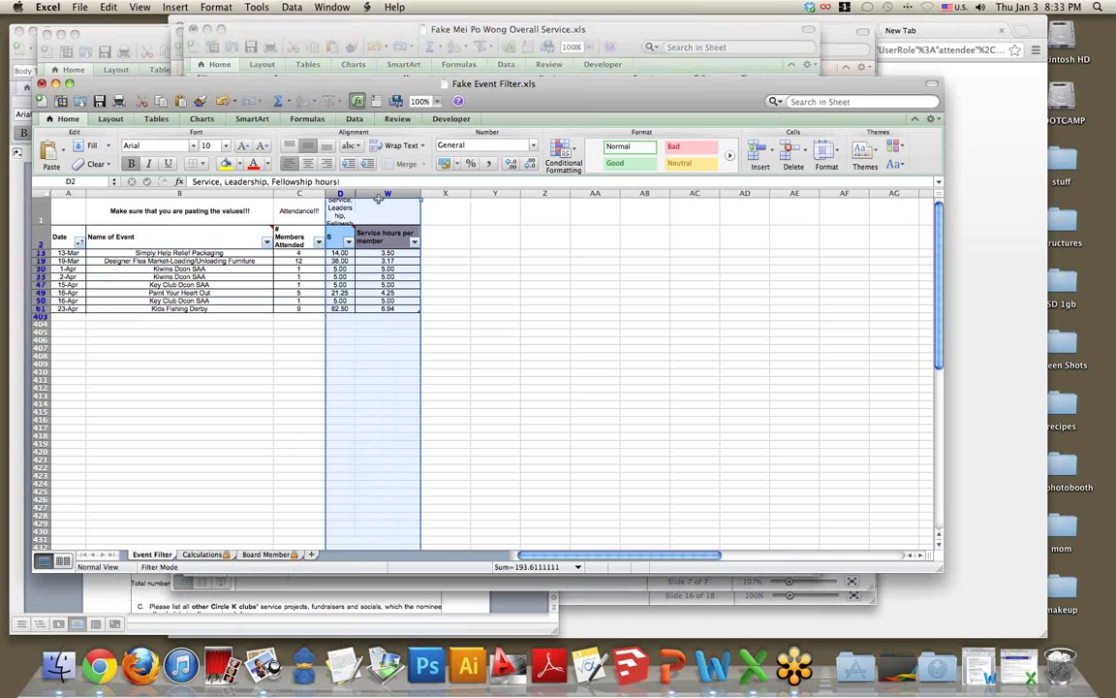
{"action": "right_click", "coordinate": [374, 210]}
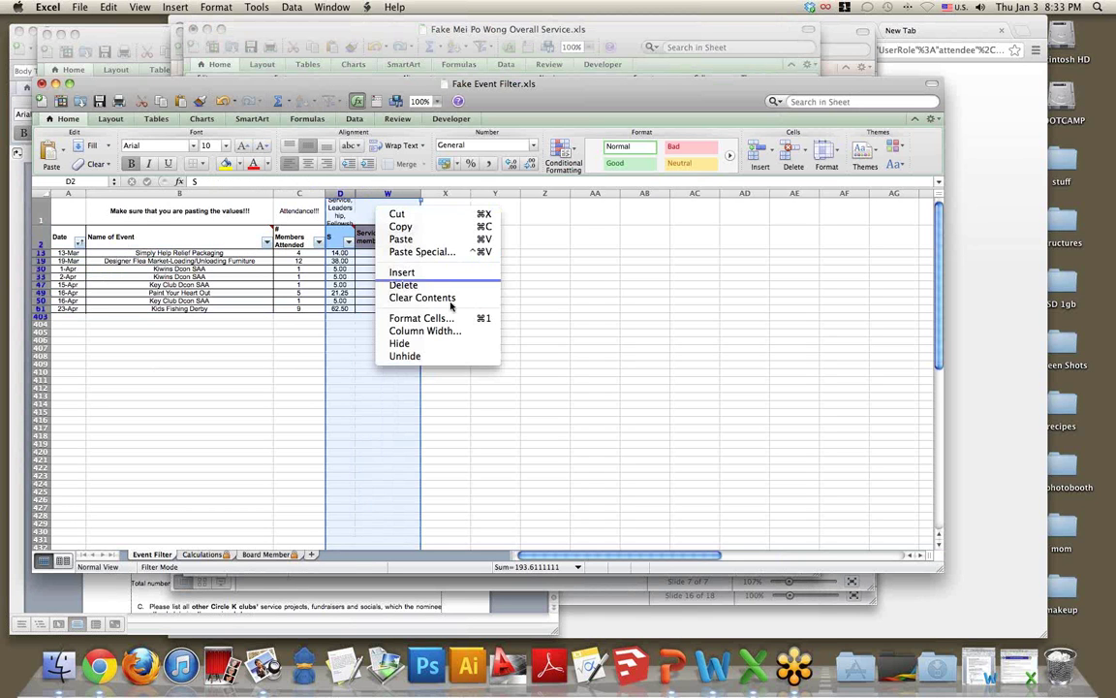
{"action": "left_click", "coordinate": [427, 356]}
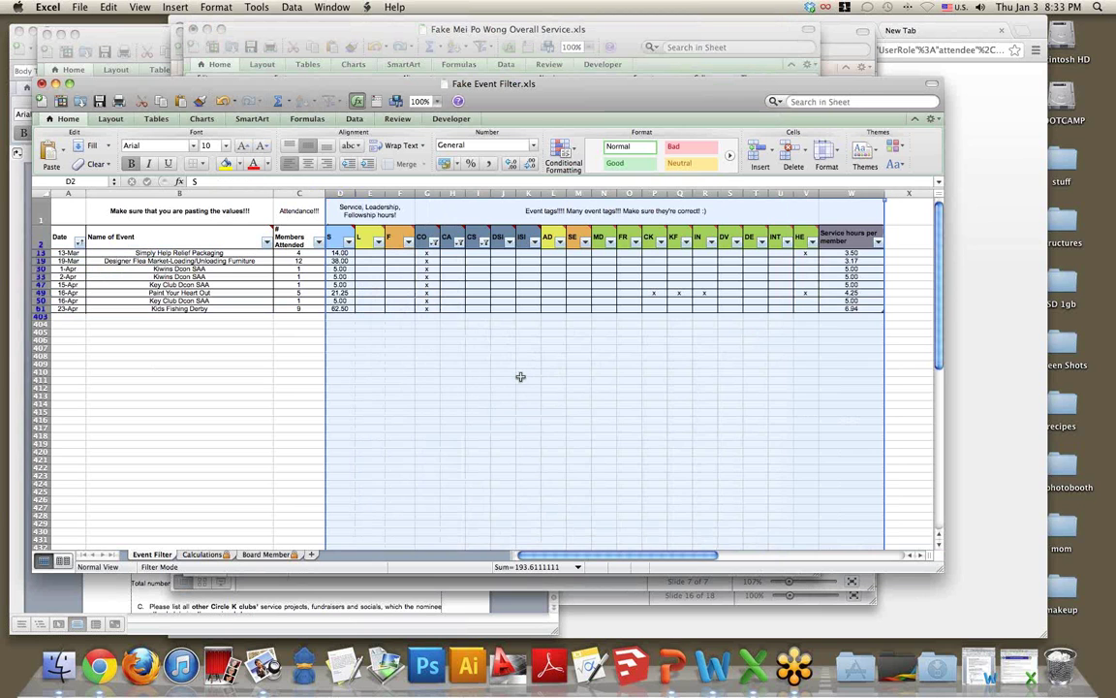
{"action": "left_click", "coordinate": [521, 378]}
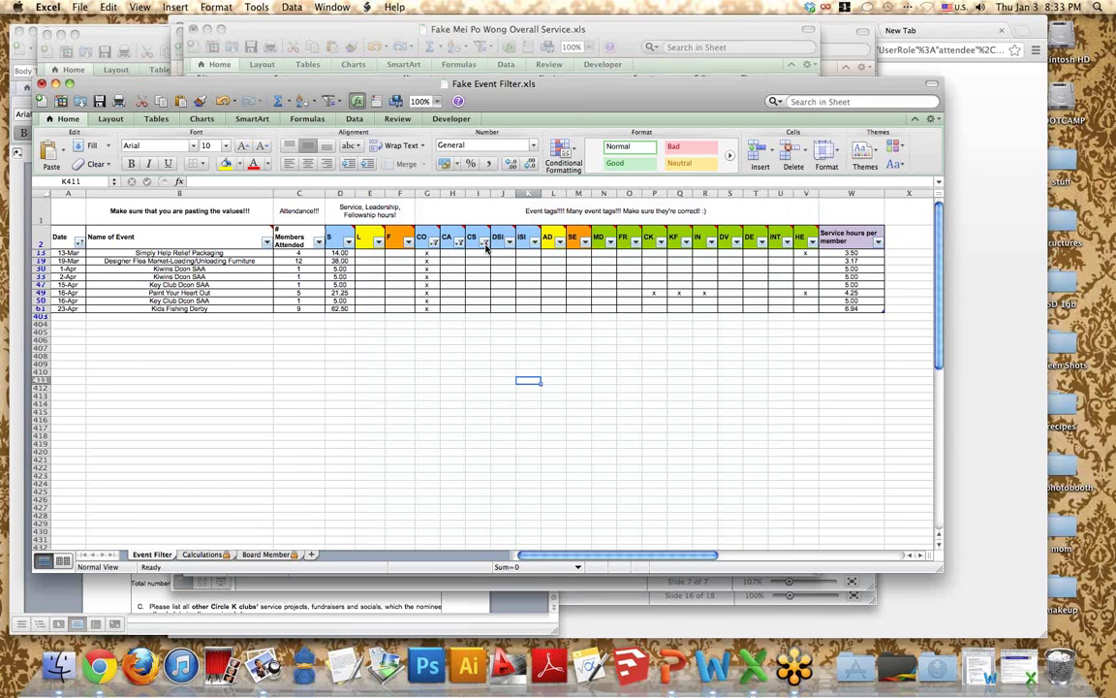
- Remove the filters from the CS, CA and CO columns to list all events again
{"action": "left_click", "coordinate": [485, 244]}
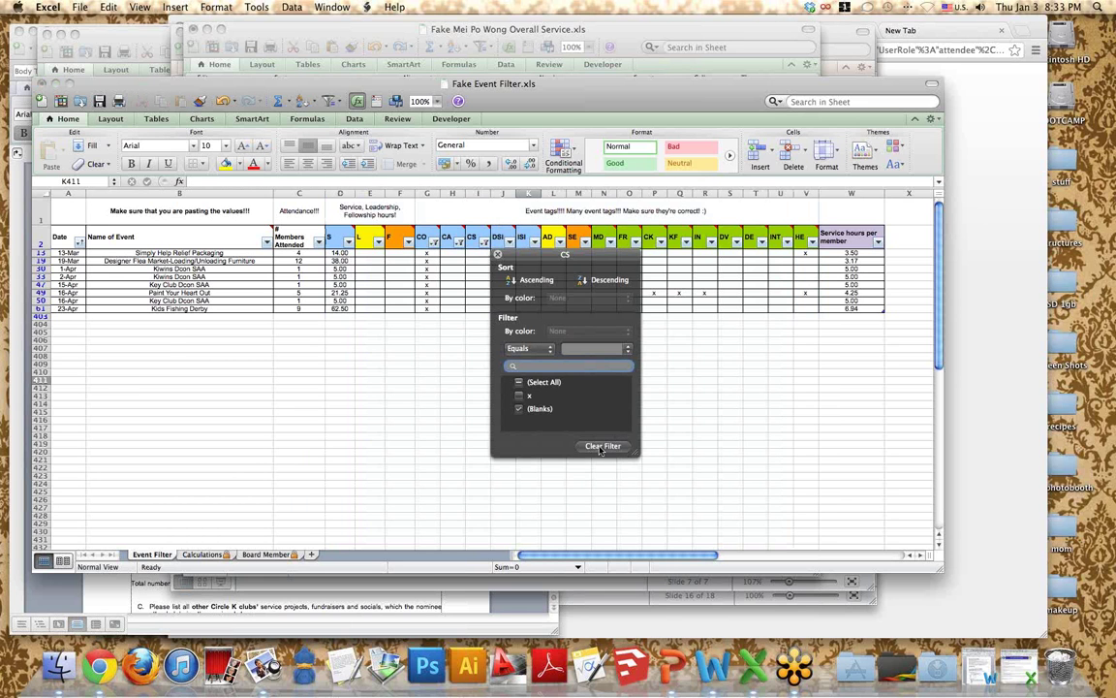
{"action": "left_click", "coordinate": [601, 446]}
{"action": "left_click", "coordinate": [461, 241]}
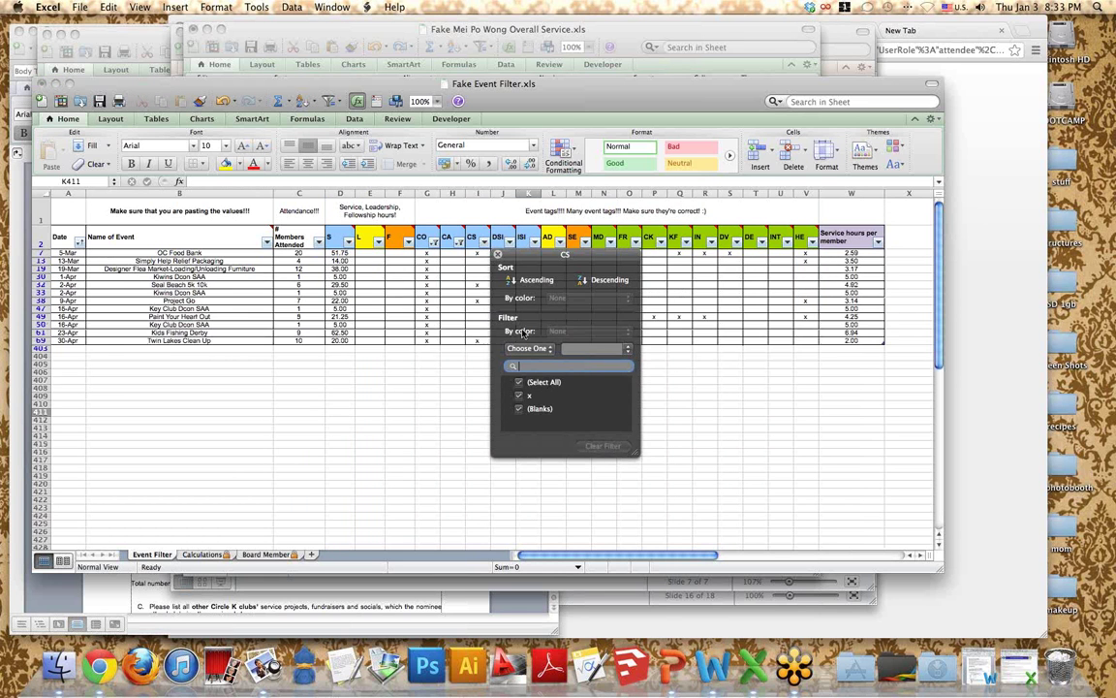
{"action": "left_click", "coordinate": [461, 243]}
{"action": "left_click", "coordinate": [462, 241]}
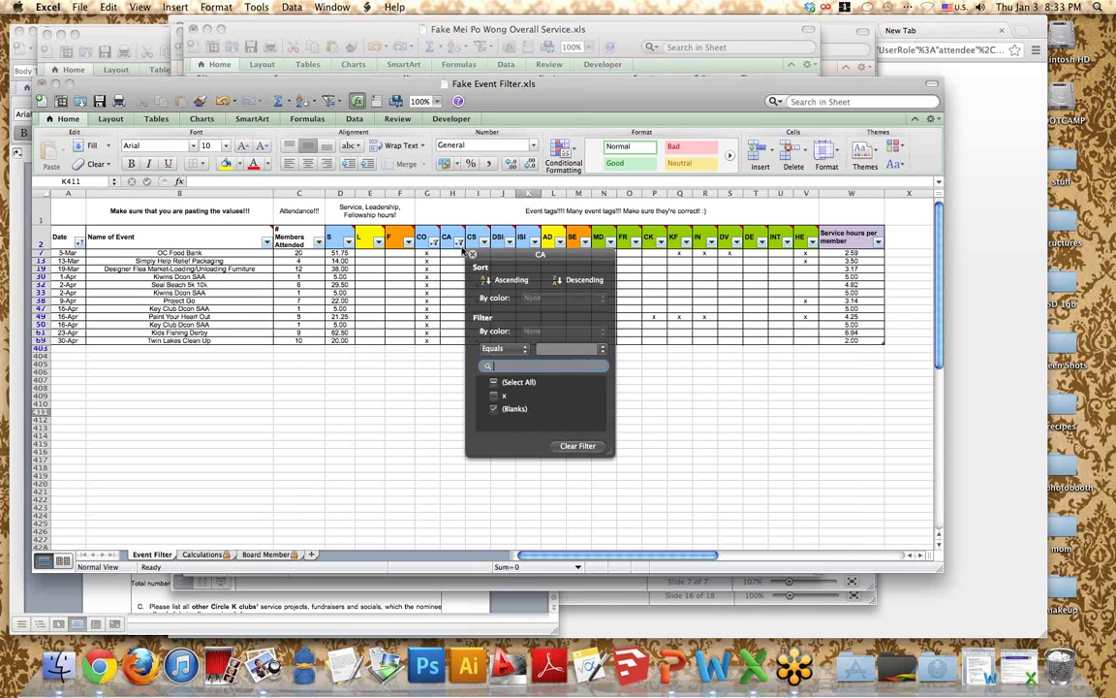
{"action": "left_click", "coordinate": [496, 382]}
{"action": "key", "text": "Escape"}
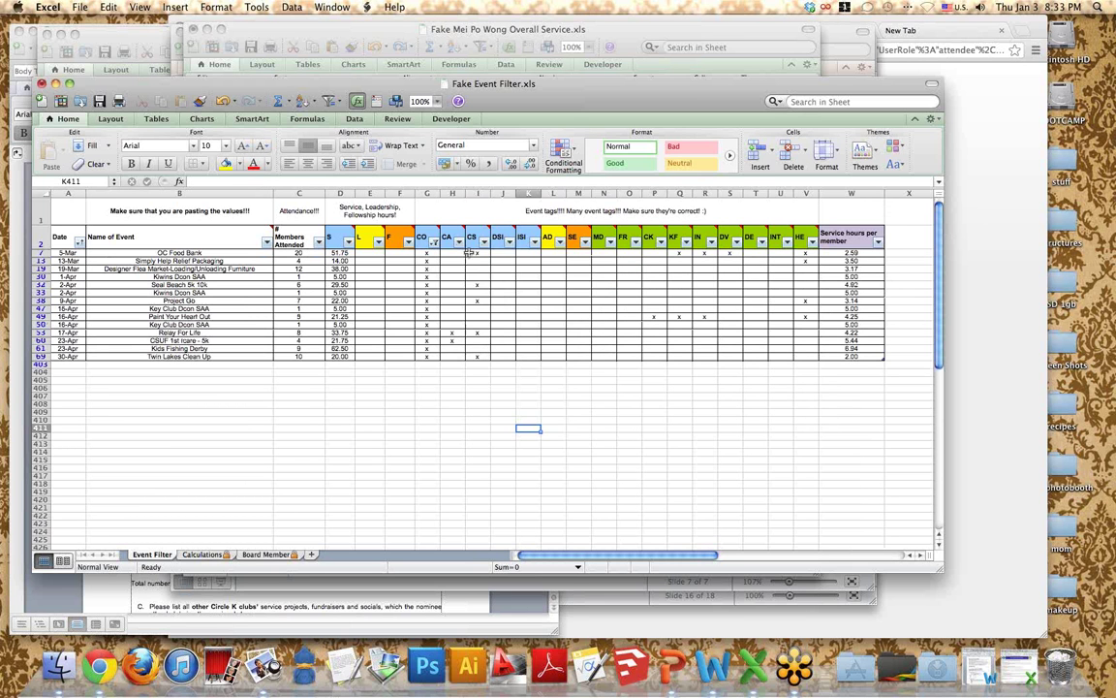
{"action": "left_click", "coordinate": [432, 241]}
{"action": "left_click", "coordinate": [469, 409]}
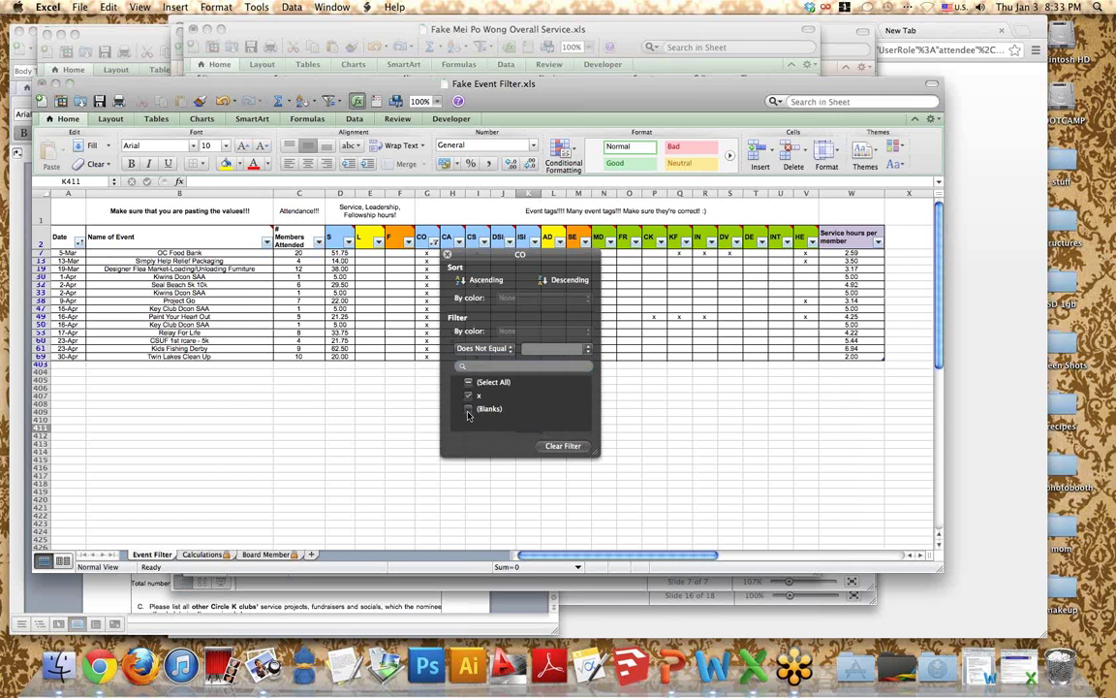
{"action": "left_click", "coordinate": [469, 408]}
{"action": "key", "text": "Escape"}
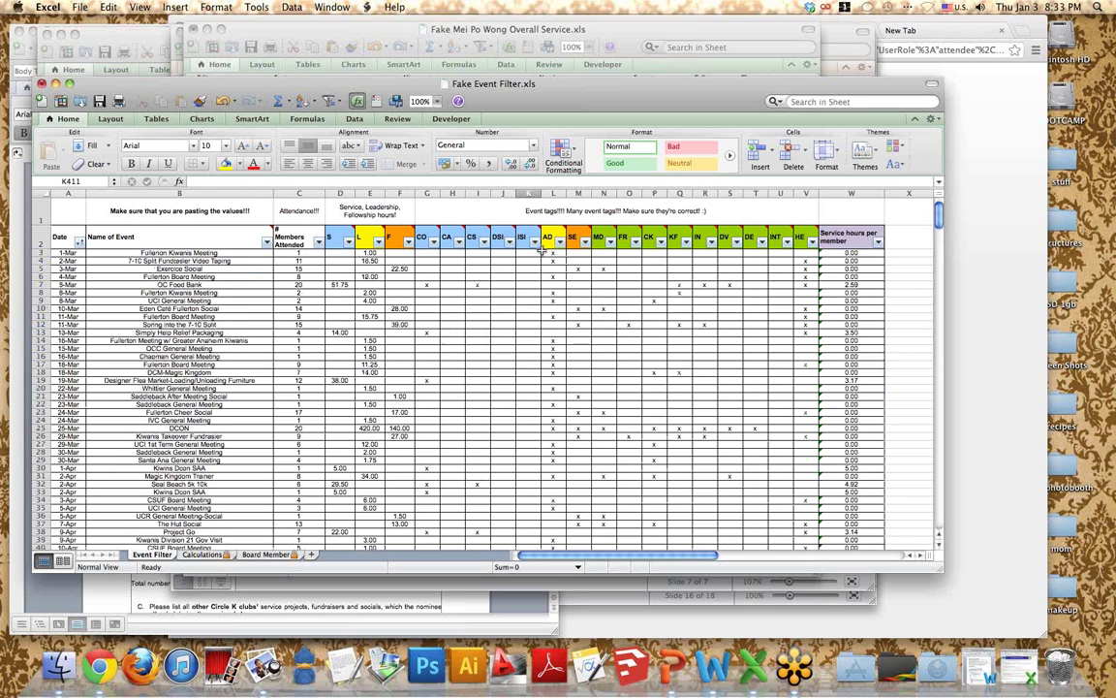
- Filter the event list to the events marked x in the KF column
{"action": "left_click", "coordinate": [685, 243]}
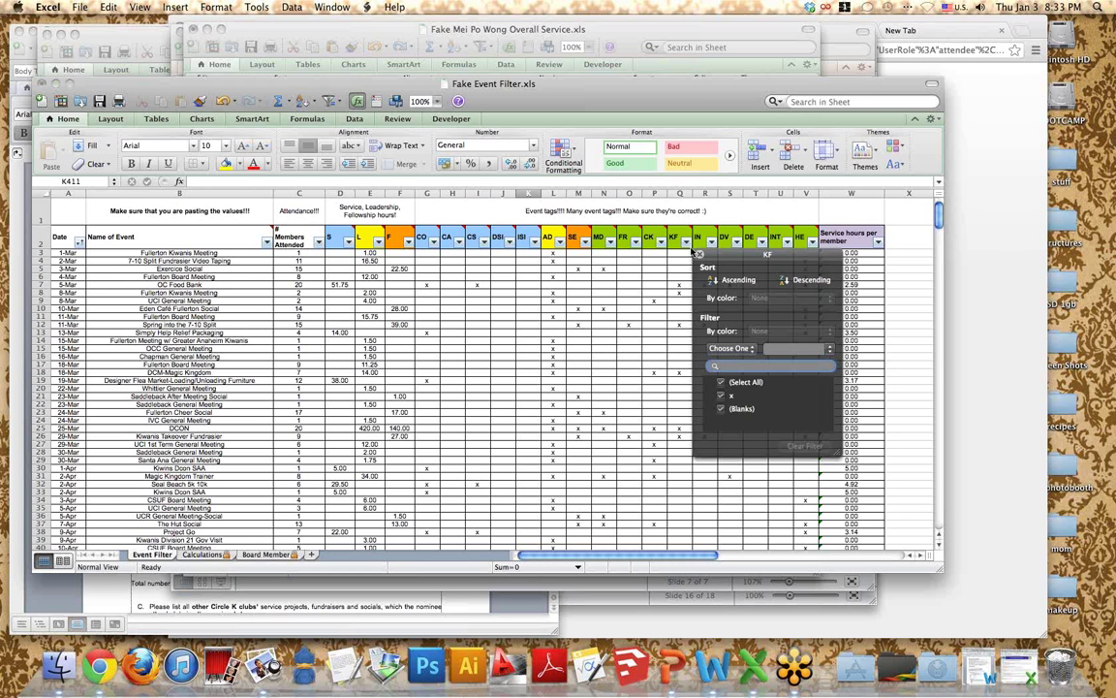
{"action": "left_click", "coordinate": [722, 410]}
{"action": "left_click", "coordinate": [634, 327]}
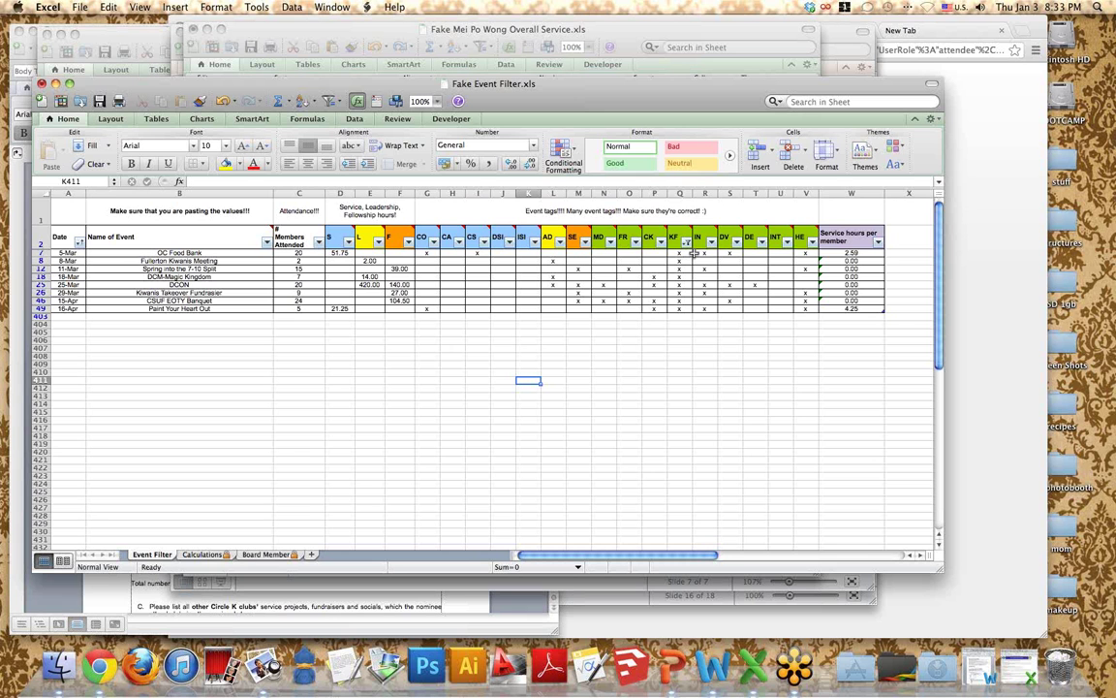
- Clear the KF column's filter and close its filter options
{"action": "mouse_move", "coordinate": [717, 242]}
{"action": "left_click", "coordinate": [686, 244]}
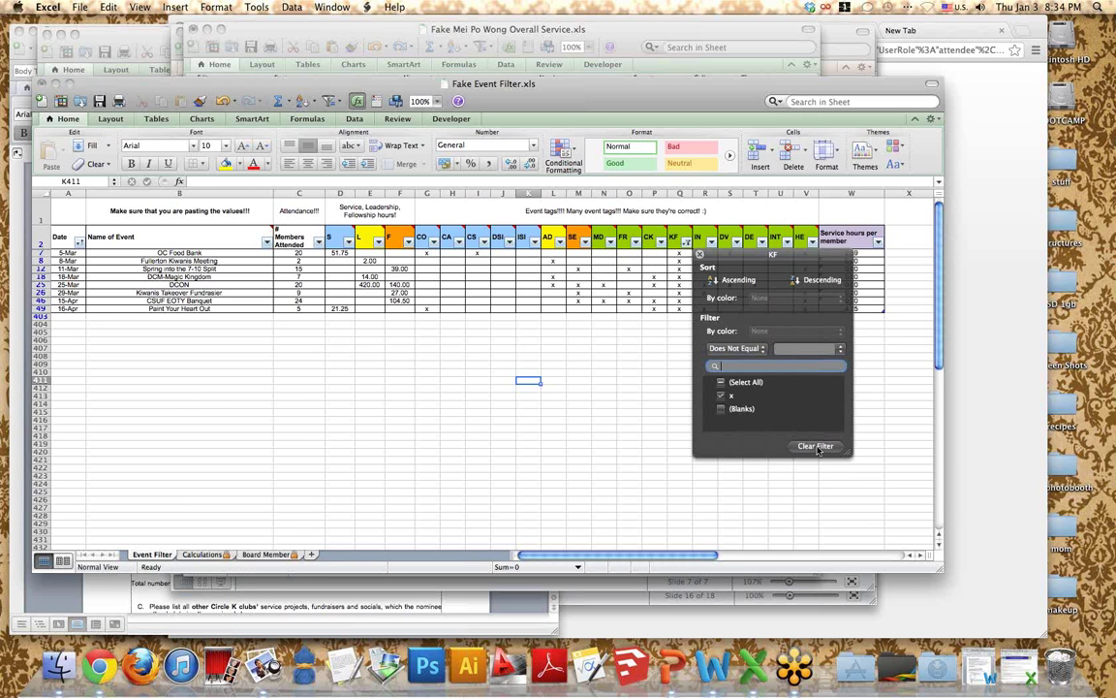
{"action": "left_click", "coordinate": [815, 446]}
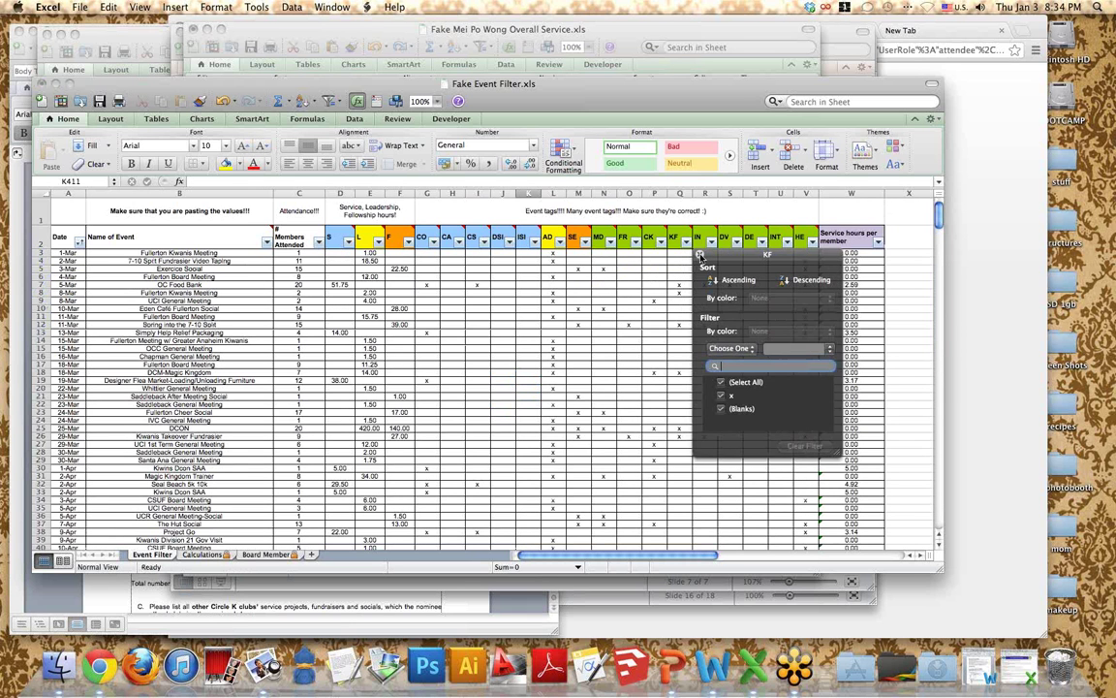
{"action": "left_click", "coordinate": [701, 256]}
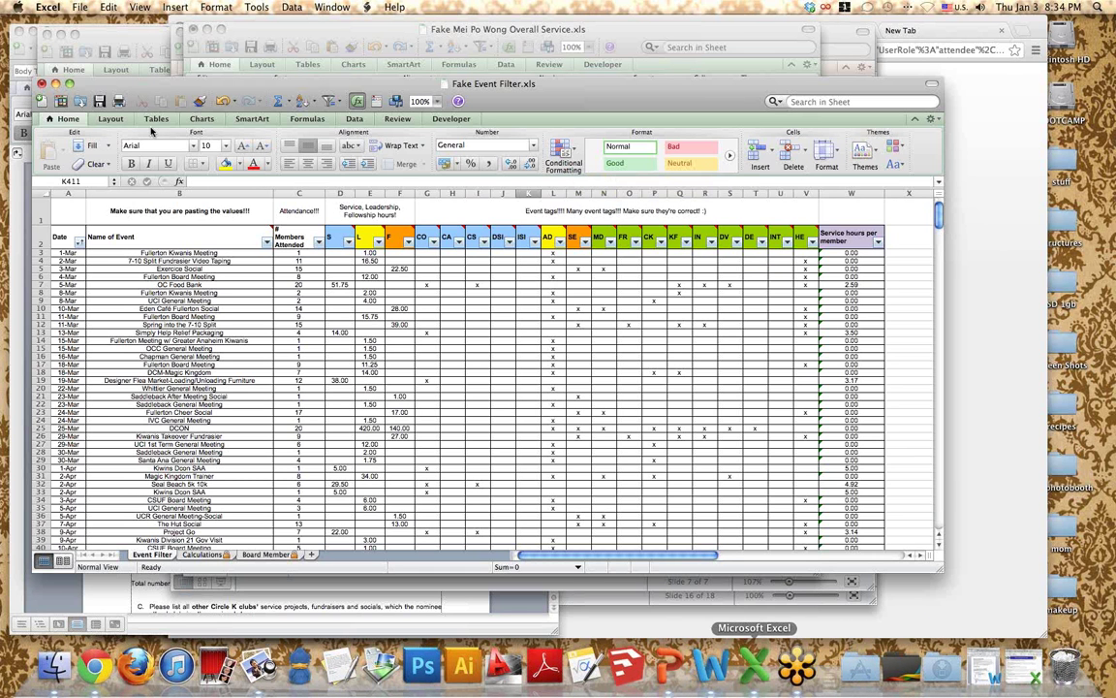
- Minimize the Overall Service workbook and the Filter Tutorial presentation to clear the workspace
{"action": "left_click", "coordinate": [206, 30]}
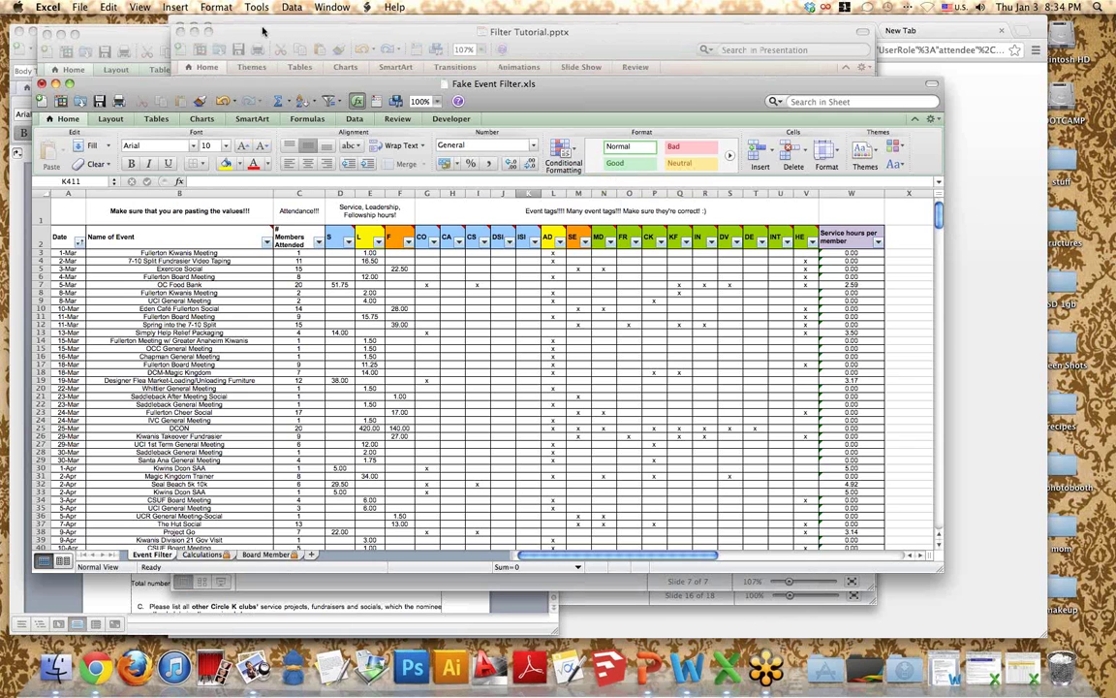
{"action": "left_click", "coordinate": [396, 36]}
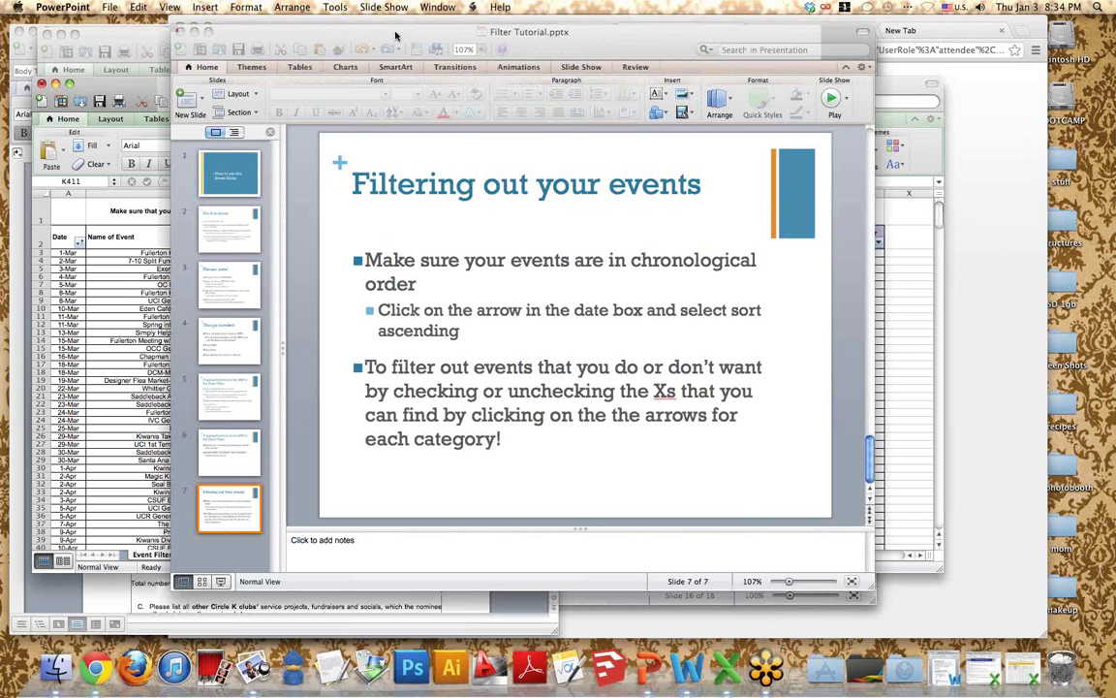
{"action": "left_click", "coordinate": [193, 31]}
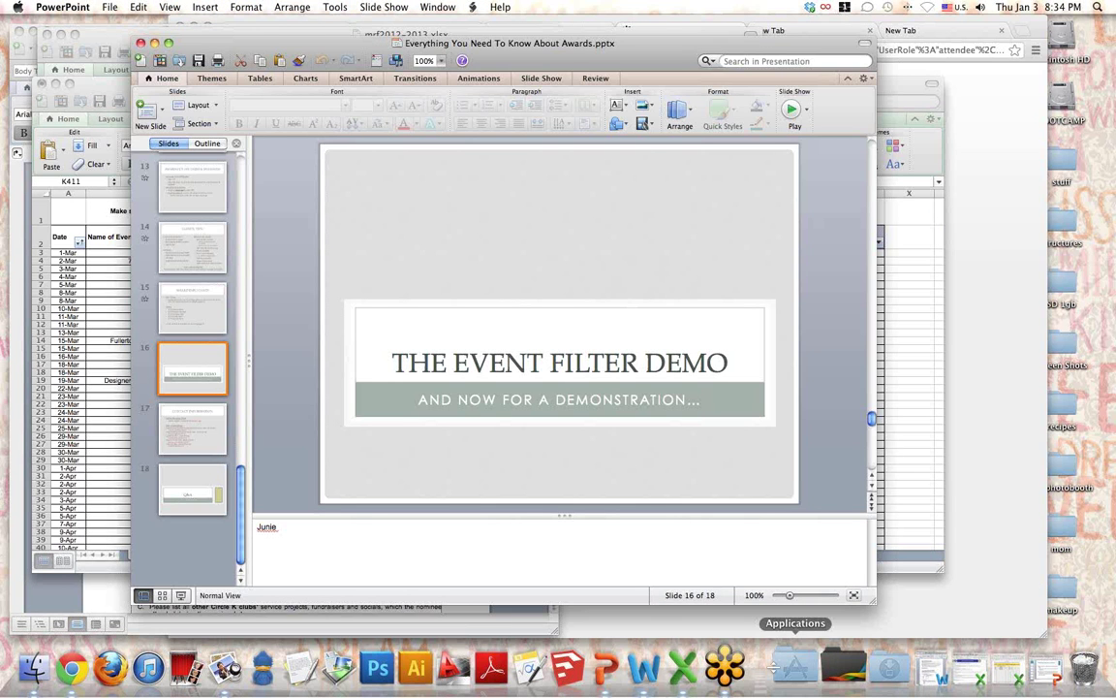
- Show the Member sheet of Fake MRP.xls and minimize the mrf2012-2013.xlsx workbook
{"action": "left_click", "coordinate": [930, 668]}
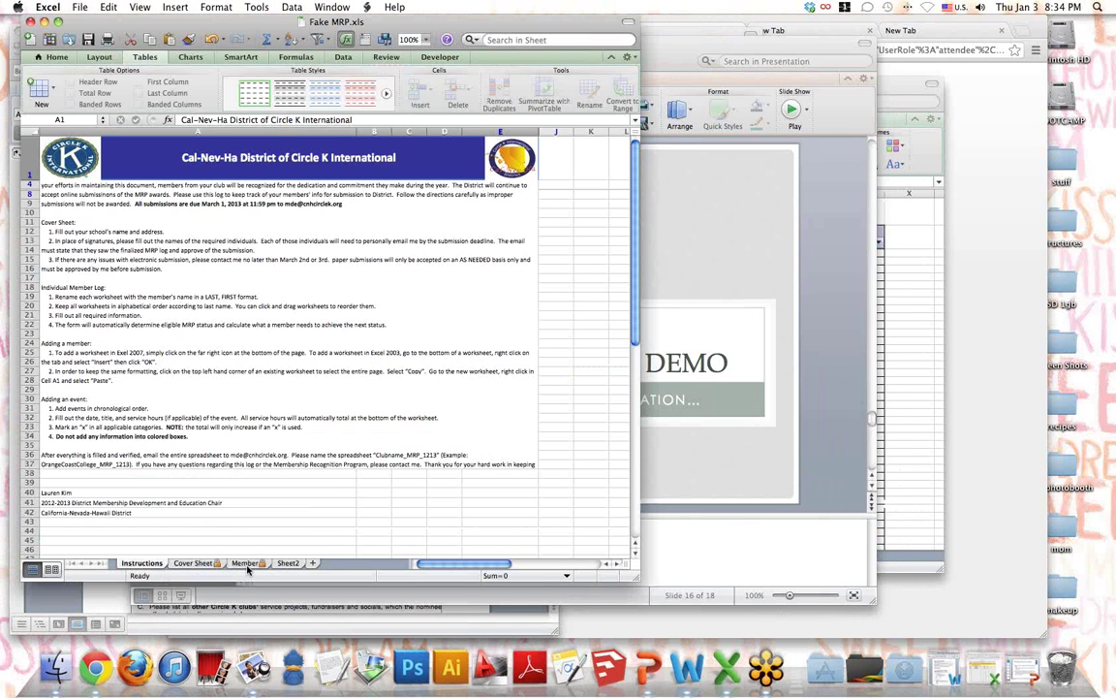
{"action": "left_click", "coordinate": [247, 566]}
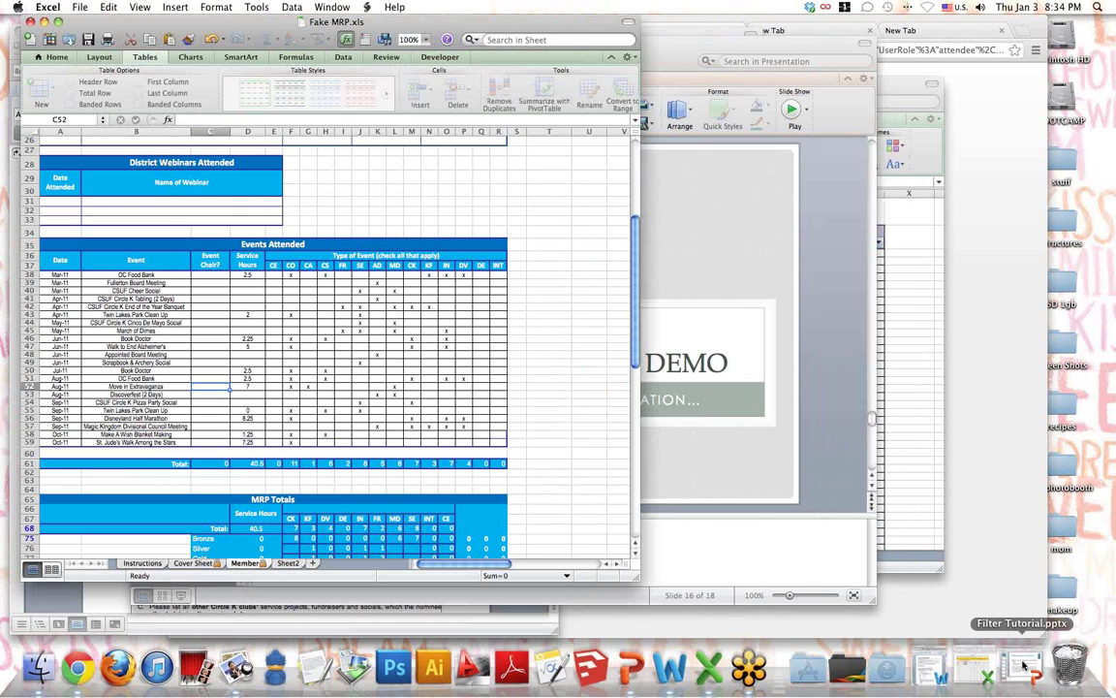
{"action": "right_click", "coordinate": [735, 656]}
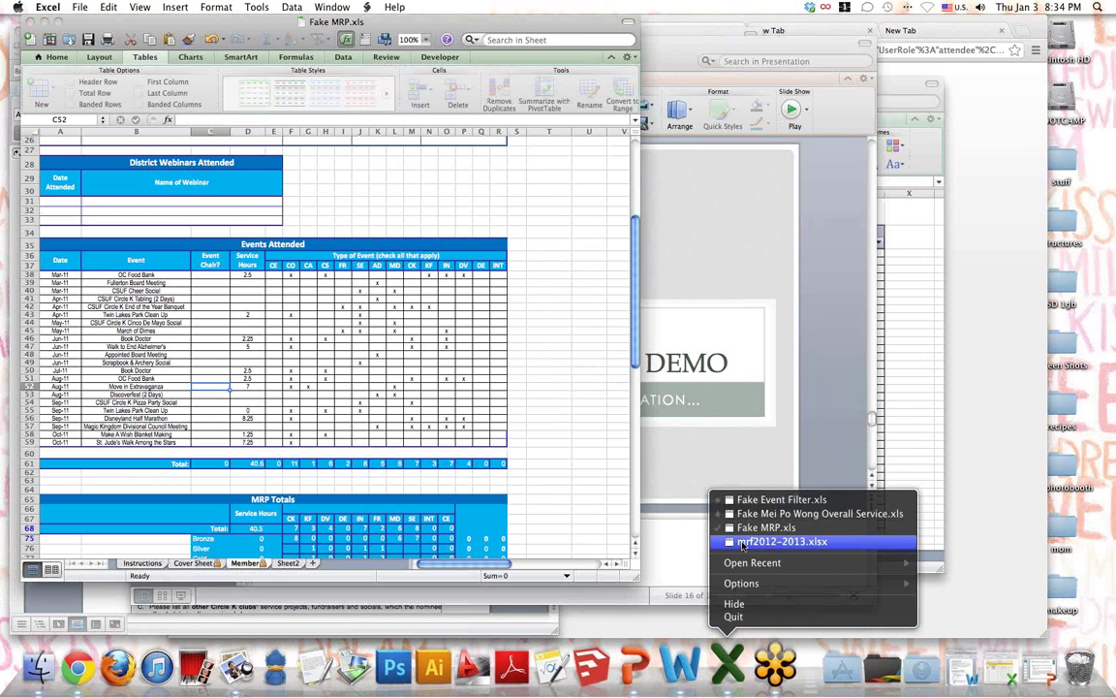
{"action": "left_click", "coordinate": [743, 547]}
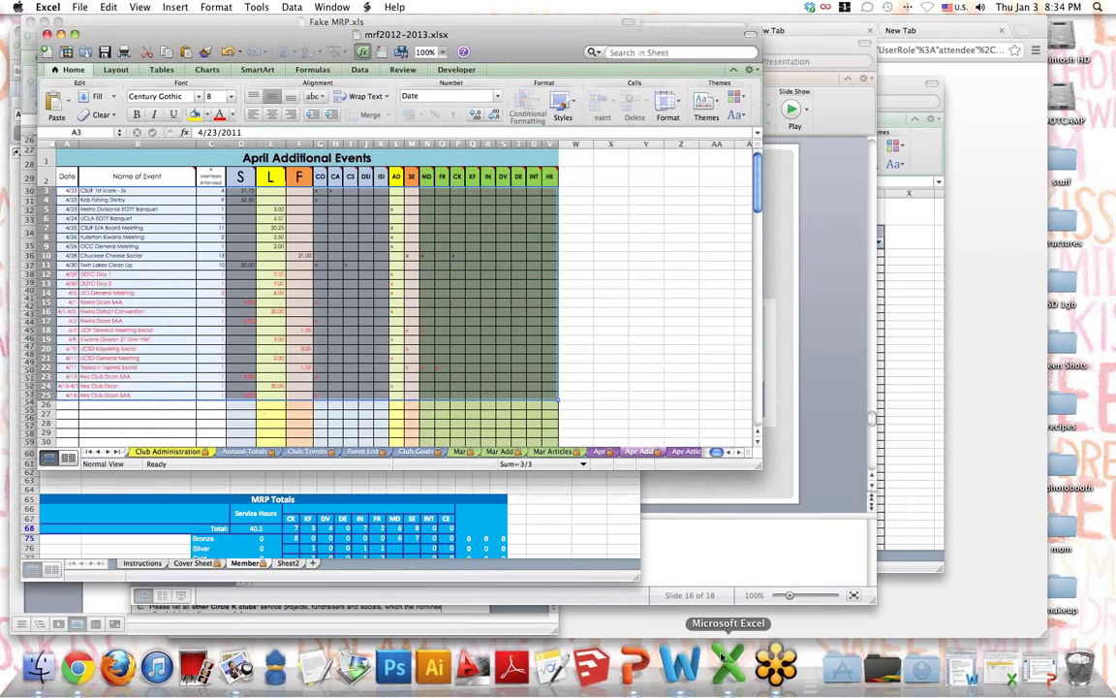
{"action": "left_click", "coordinate": [61, 36]}
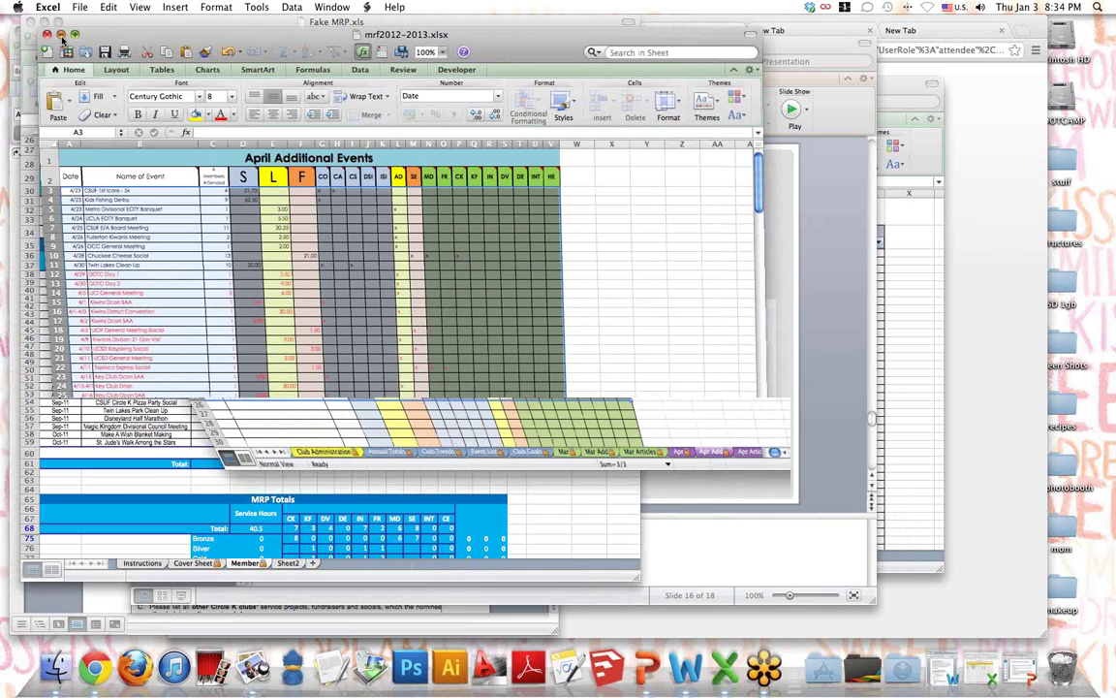
- Show the Board Member sheet of Fake Event Filter.xls and arrange the windows so the Fake MRP.xls tables stay reachable
{"action": "right_click", "coordinate": [703, 666]}
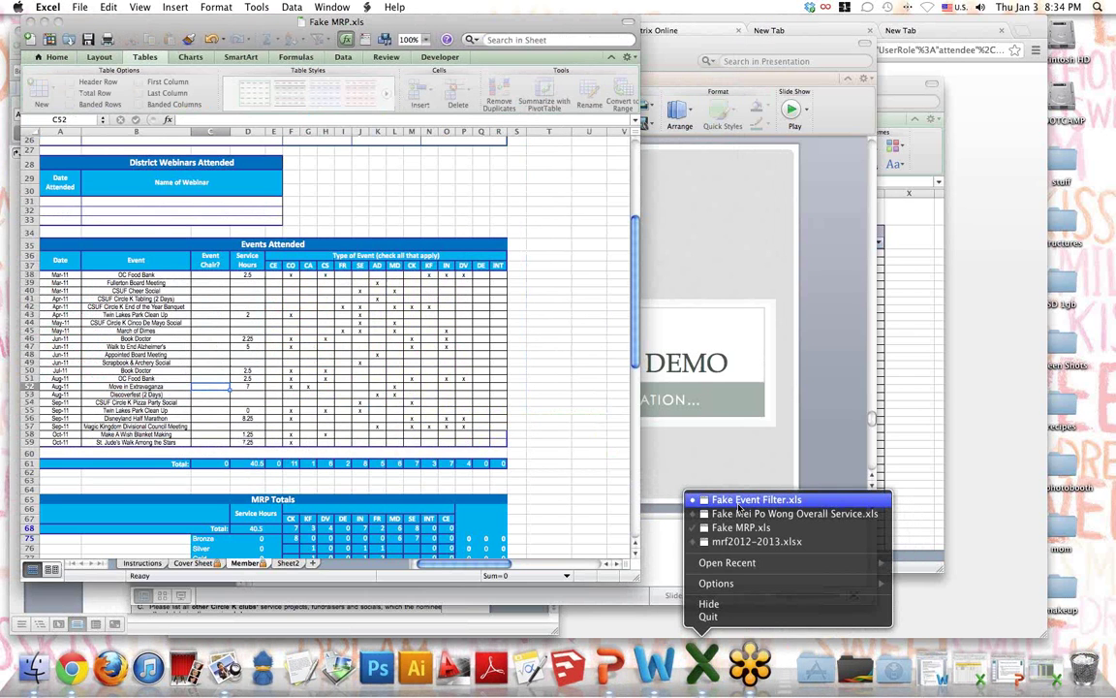
{"action": "left_click", "coordinate": [740, 502]}
{"action": "left_click", "coordinate": [264, 625]}
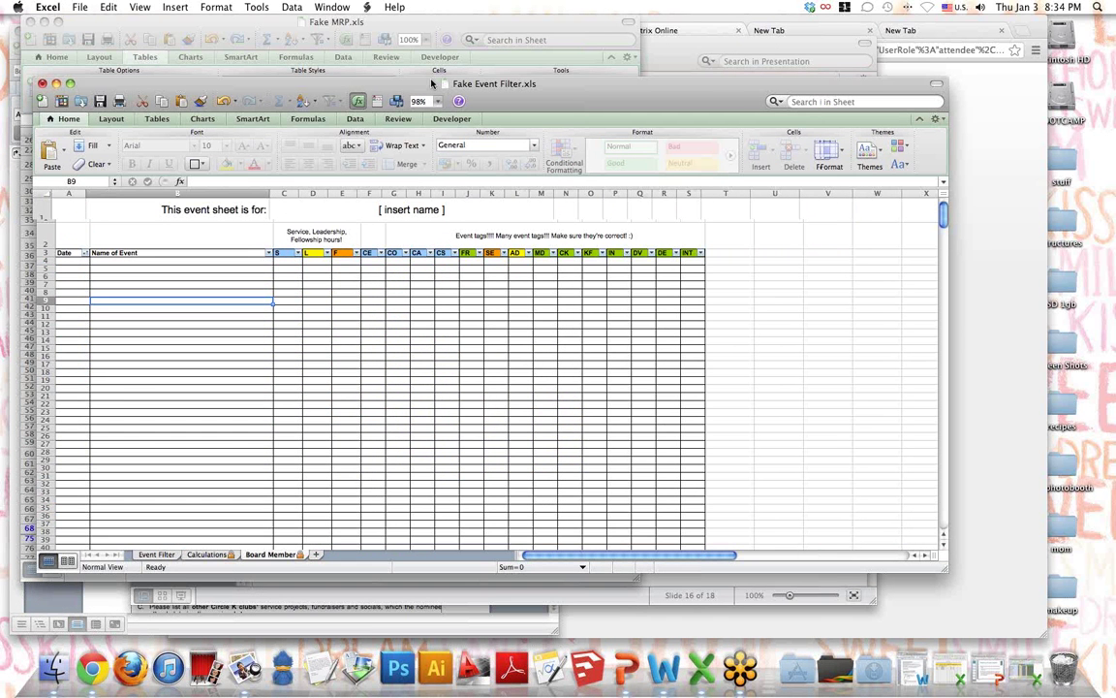
{"action": "left_click_drag", "start_coordinate": [431, 83], "coordinate": [413, 104]}
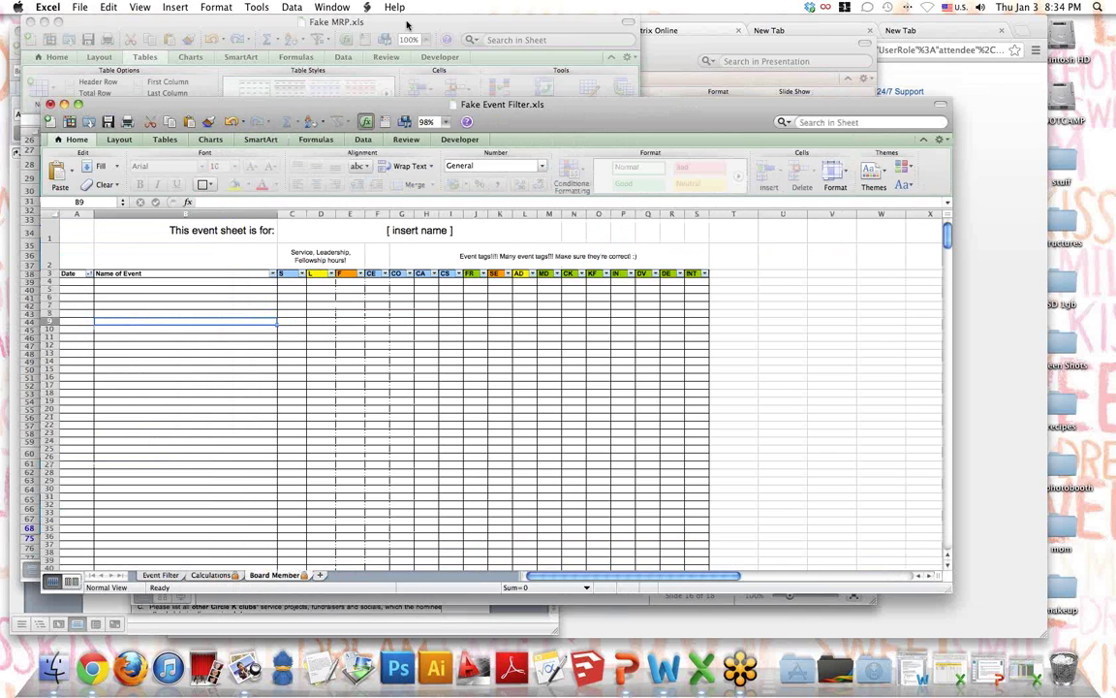
{"action": "left_click_drag", "start_coordinate": [406, 21], "coordinate": [512, 22]}
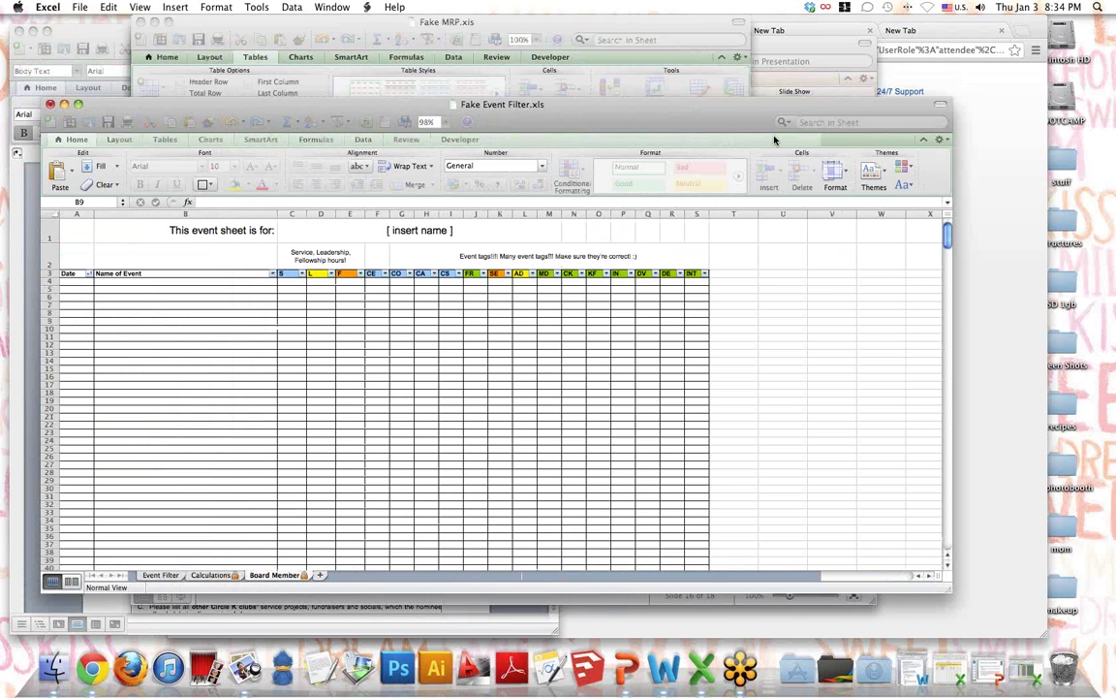
{"action": "left_click_drag", "start_coordinate": [771, 104], "coordinate": [792, 322]}
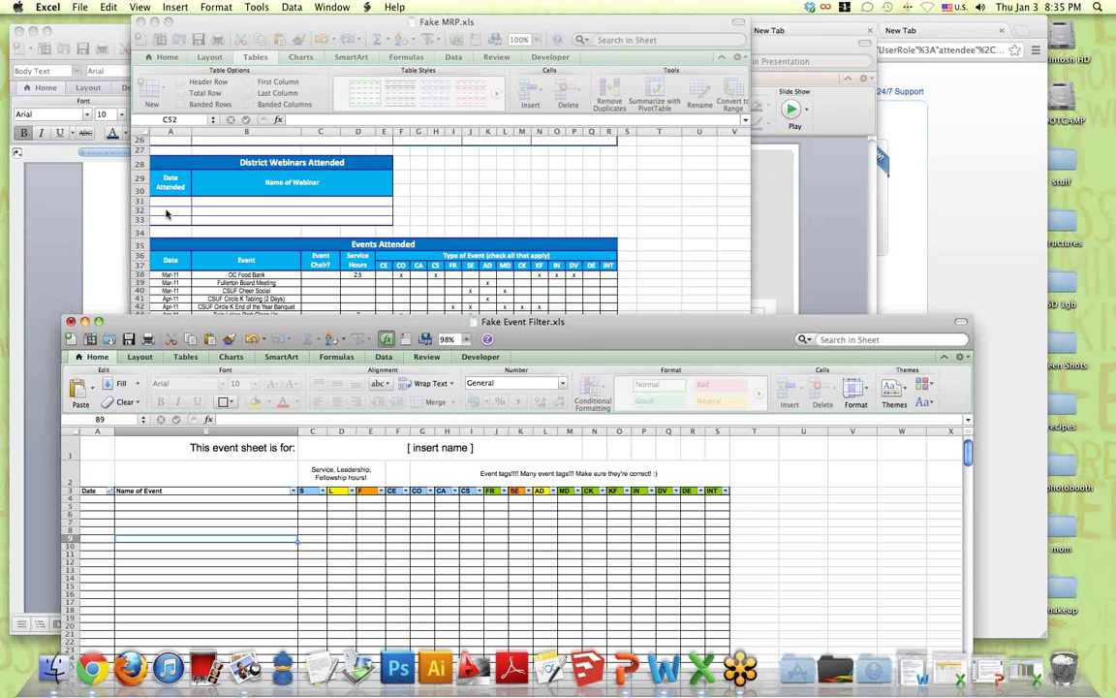
- Copy the Events Attended dates and event names from Fake MRP.xls and paste their values from cell A4 of the Board Member sheet
{"action": "left_click", "coordinate": [398, 245]}
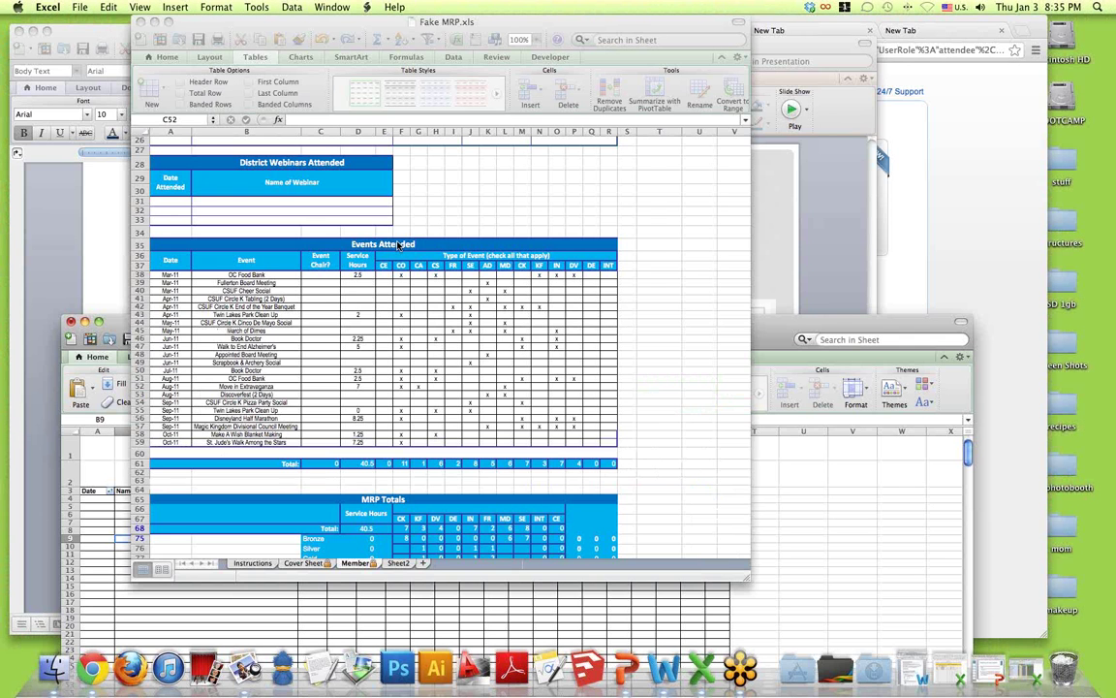
{"action": "left_click", "coordinate": [170, 275]}
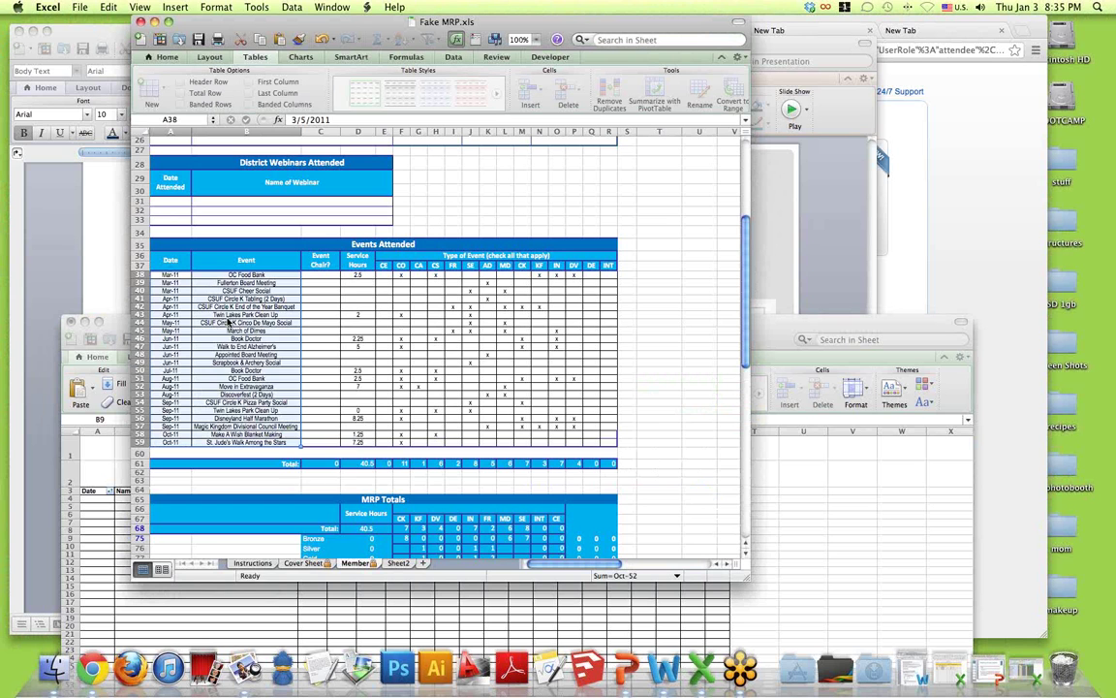
{"action": "right_click", "coordinate": [223, 316]}
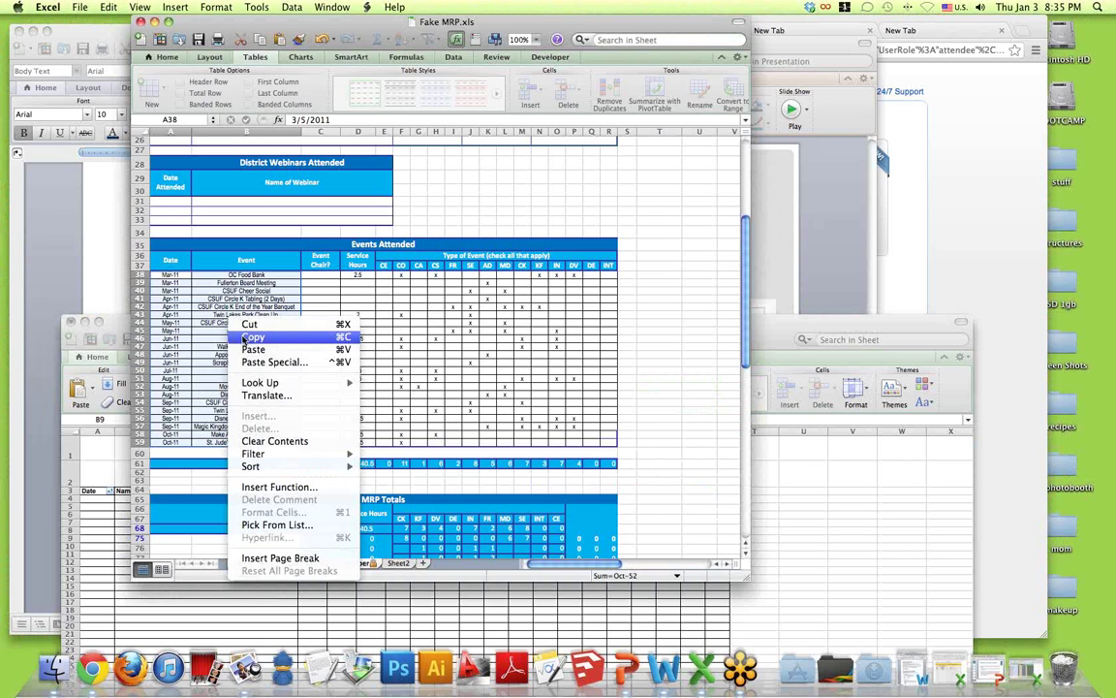
{"action": "left_click", "coordinate": [250, 337]}
{"action": "left_click", "coordinate": [97, 505]}
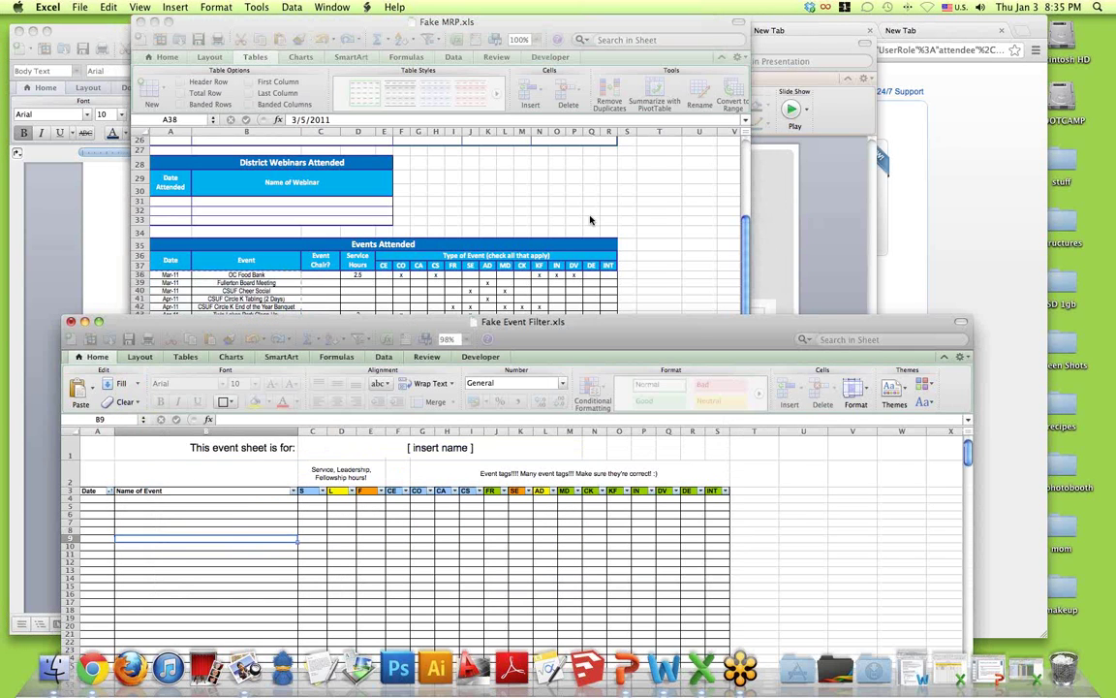
{"action": "left_click_drag", "start_coordinate": [560, 321], "coordinate": [593, 64]}
{"action": "right_click", "coordinate": [134, 252]}
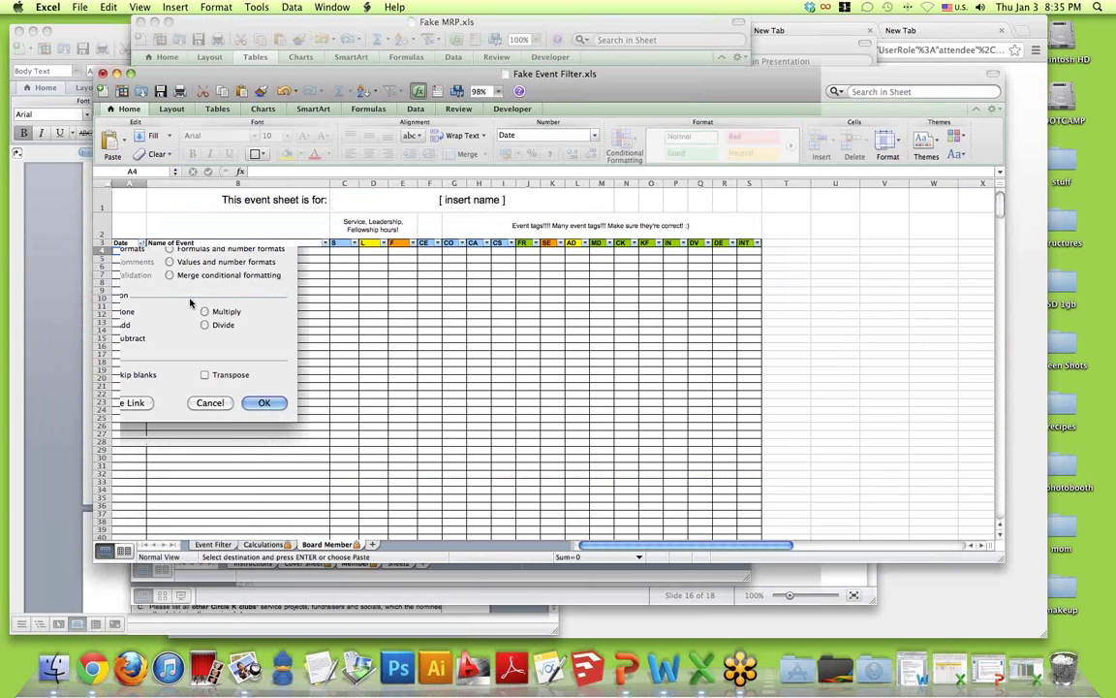
{"action": "left_click", "coordinate": [276, 403]}
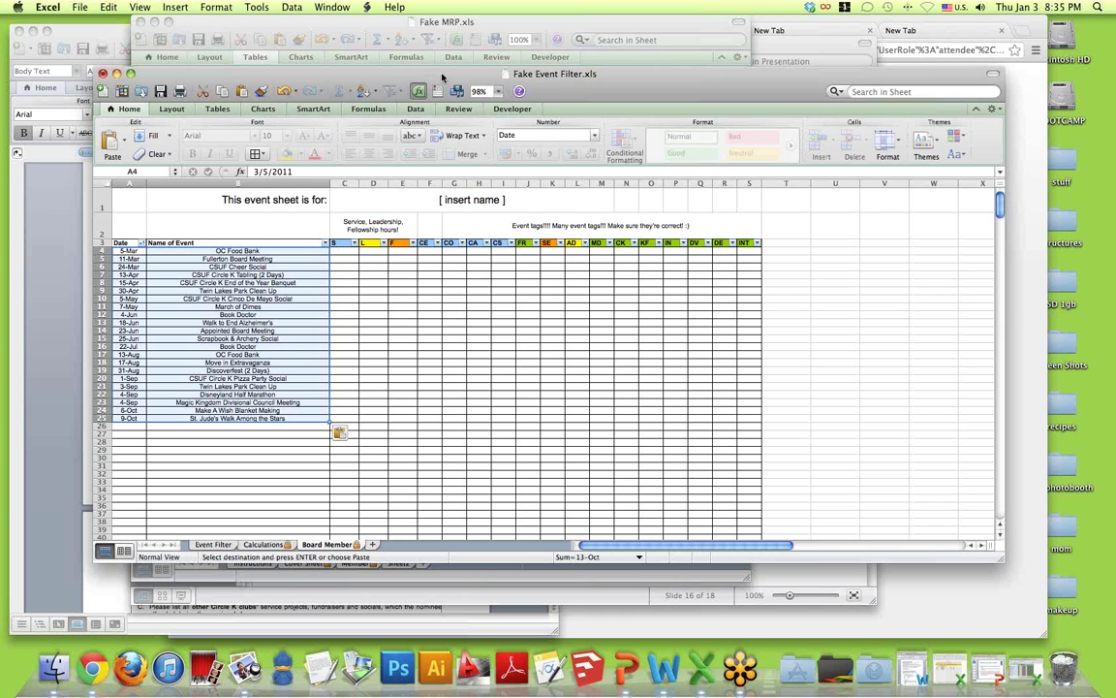
- Copy the Service Hours entries from Fake MRP.xls and paste their values into the Board Member sheet's S column from cell C4
{"action": "left_click_drag", "start_coordinate": [442, 76], "coordinate": [442, 217]}
{"action": "left_click", "coordinate": [447, 161]}
{"action": "left_click_drag", "start_coordinate": [358, 274], "coordinate": [359, 442]}
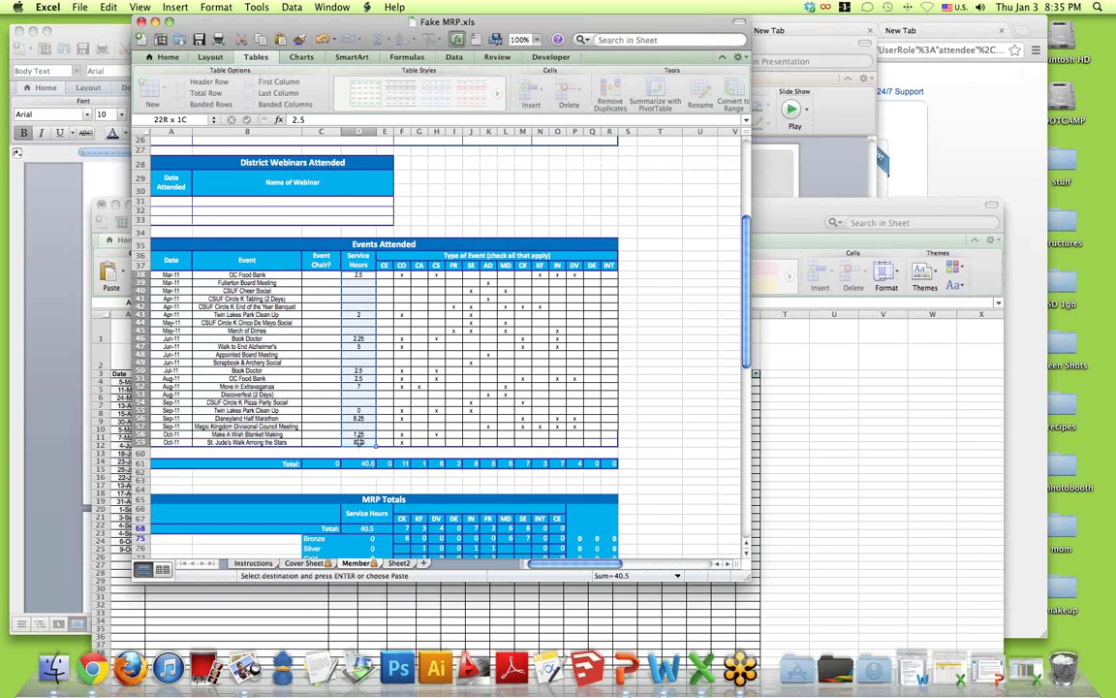
{"action": "key", "text": "super+c"}
{"action": "right_click", "coordinate": [373, 377]}
{"action": "left_click", "coordinate": [426, 396]}
{"action": "left_click", "coordinate": [814, 211]}
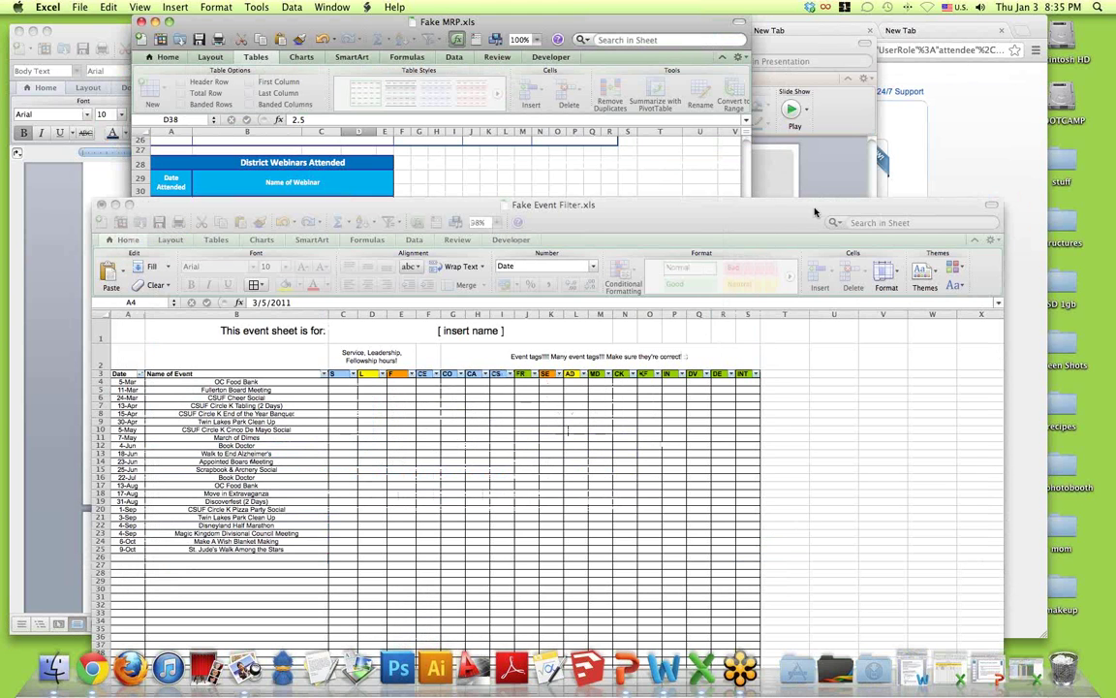
{"action": "left_click", "coordinate": [344, 380]}
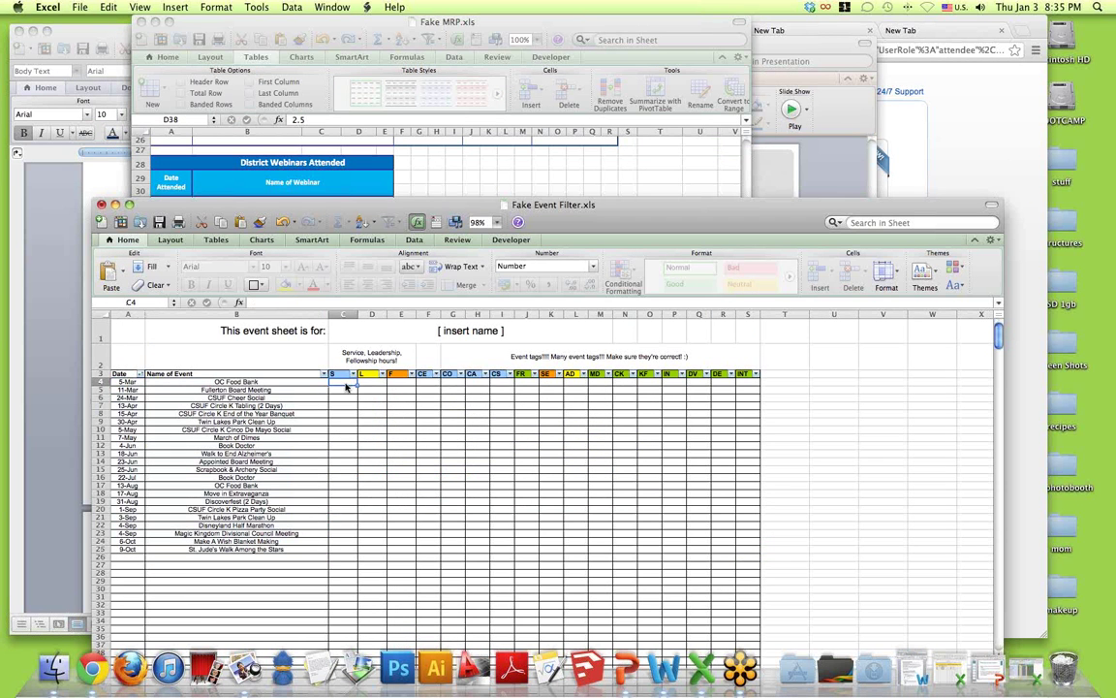
{"action": "right_click", "coordinate": [347, 379]}
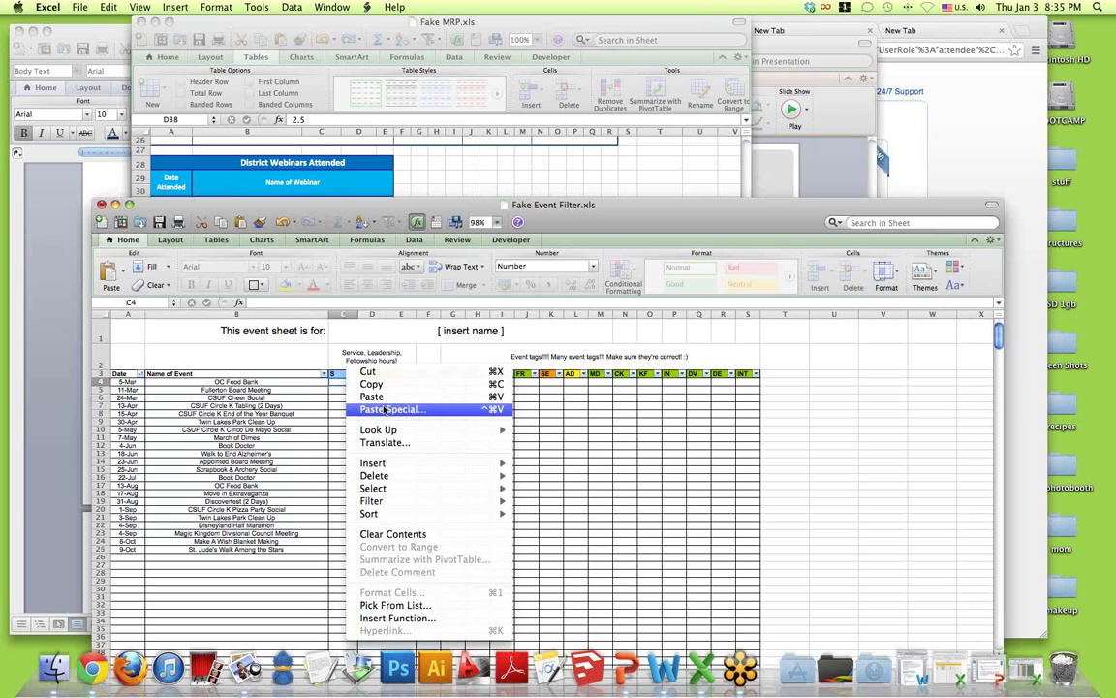
{"action": "left_click", "coordinate": [386, 409]}
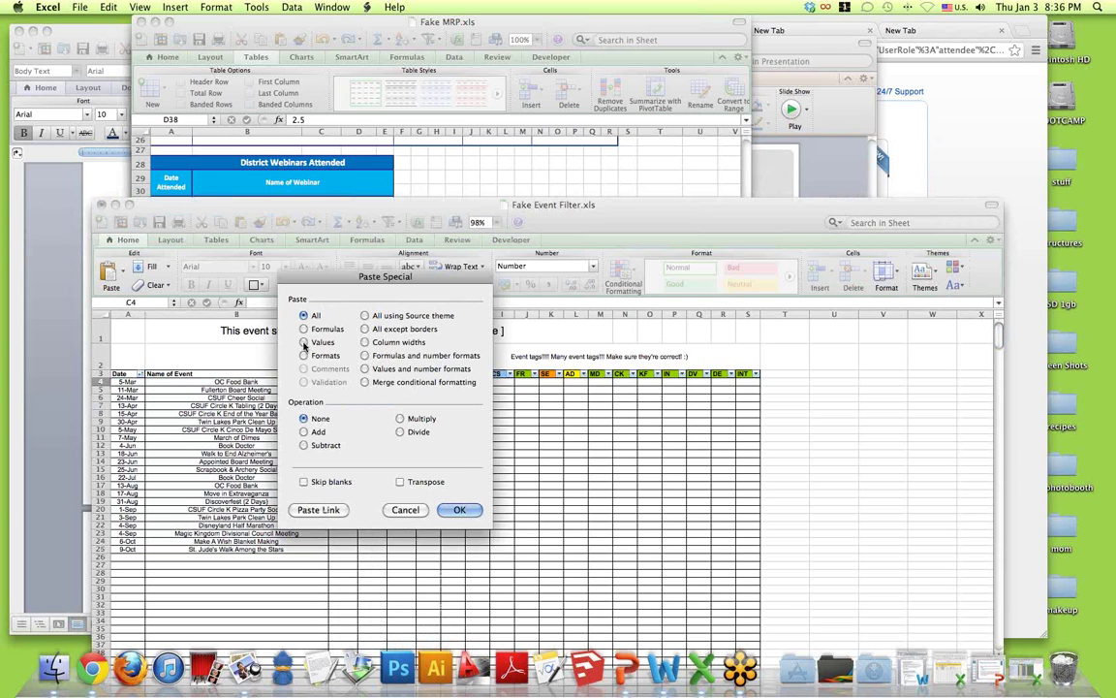
{"action": "left_click", "coordinate": [275, 319]}
{"action": "left_click", "coordinate": [415, 460]}
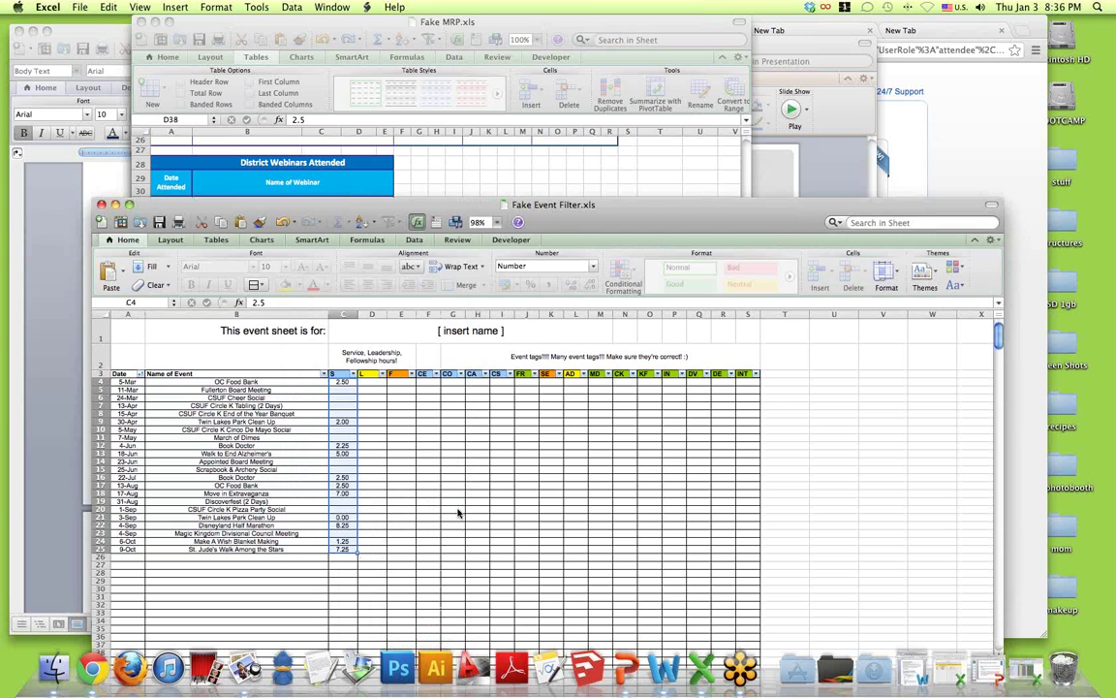
- Copy the event type marks from CE to INT in Fake MRP.xls into the Board Member sheet's tag columns starting at F4
{"action": "left_click", "coordinate": [535, 21]}
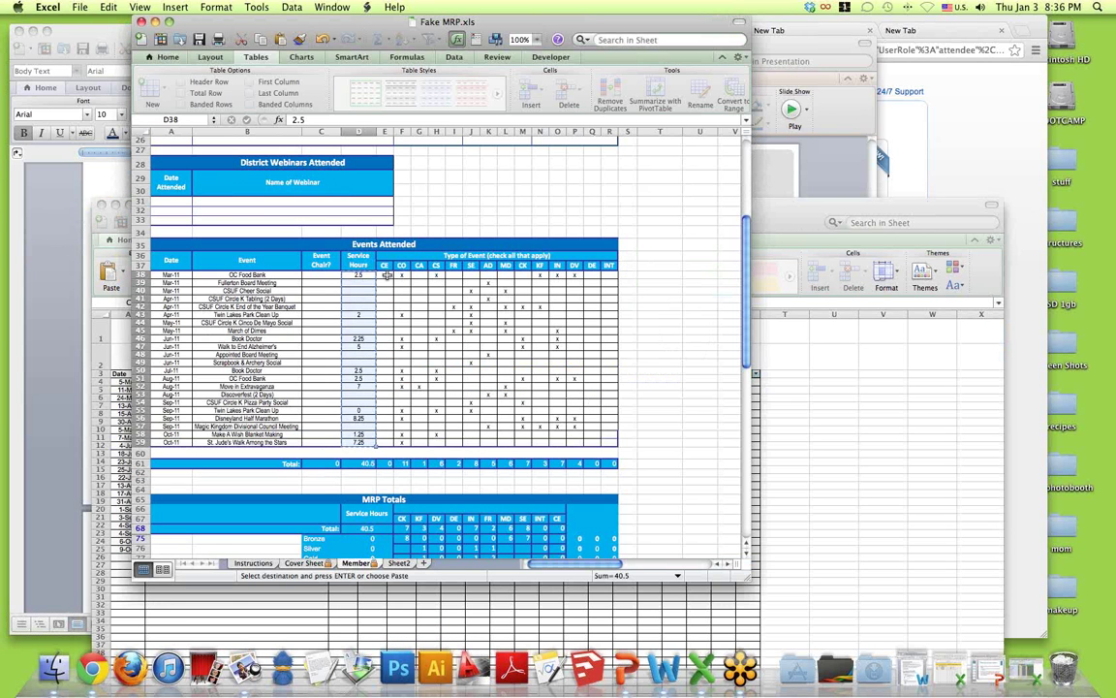
{"action": "left_click_drag", "start_coordinate": [385, 275], "coordinate": [596, 432]}
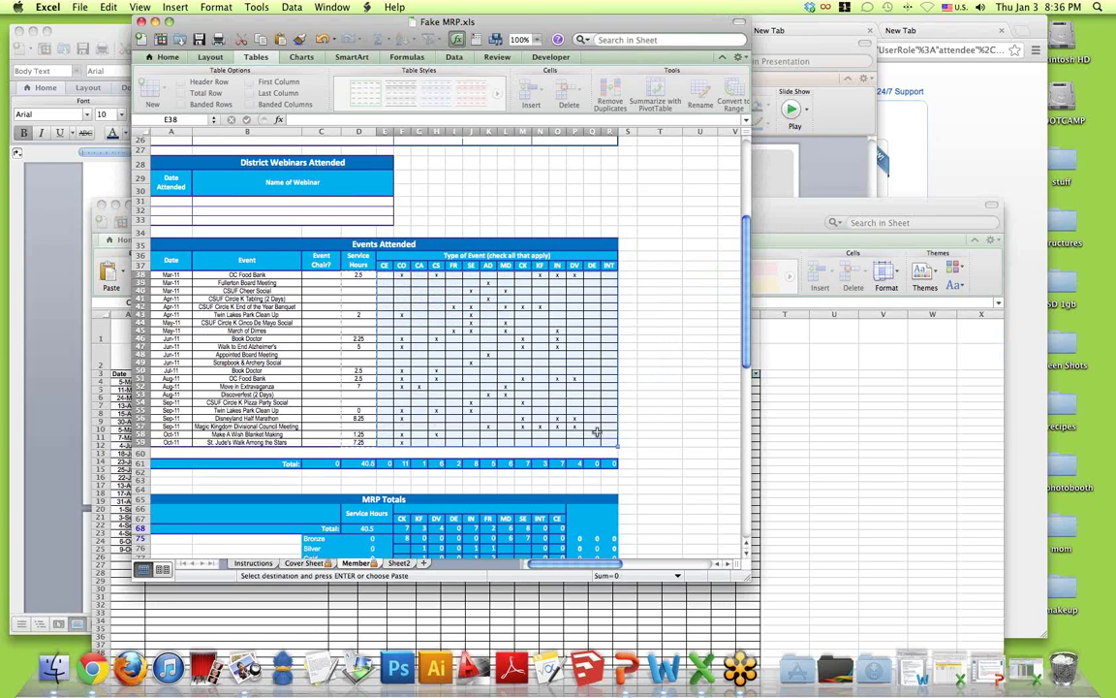
{"action": "right_click", "coordinate": [512, 361]}
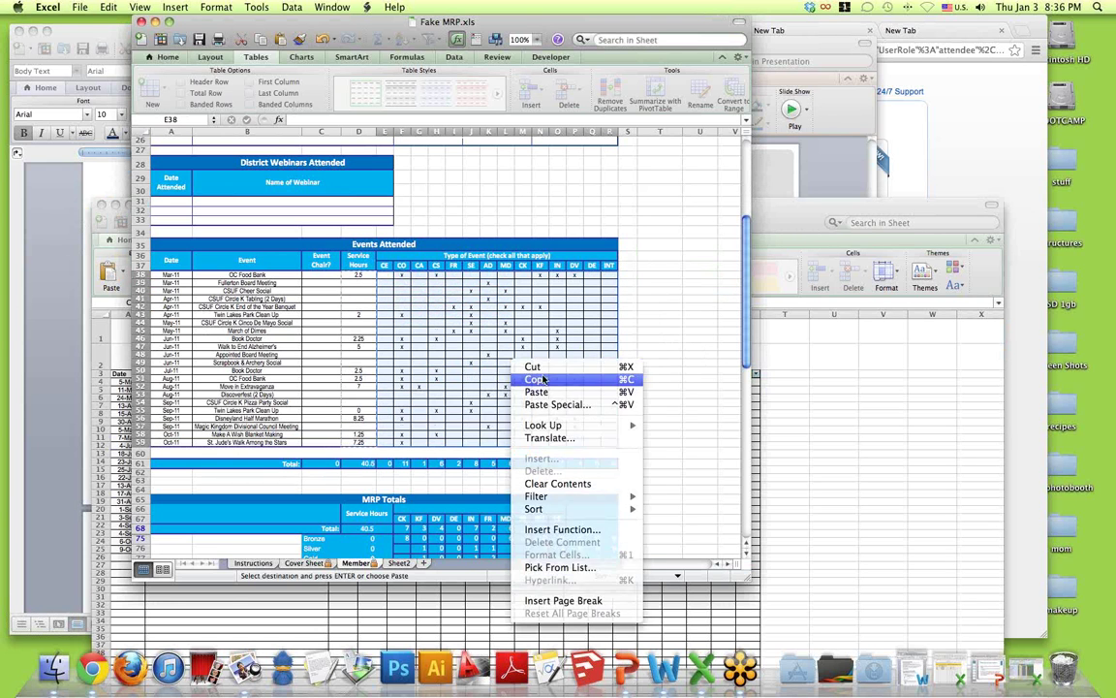
{"action": "left_click", "coordinate": [543, 378]}
{"action": "left_click", "coordinate": [780, 209]}
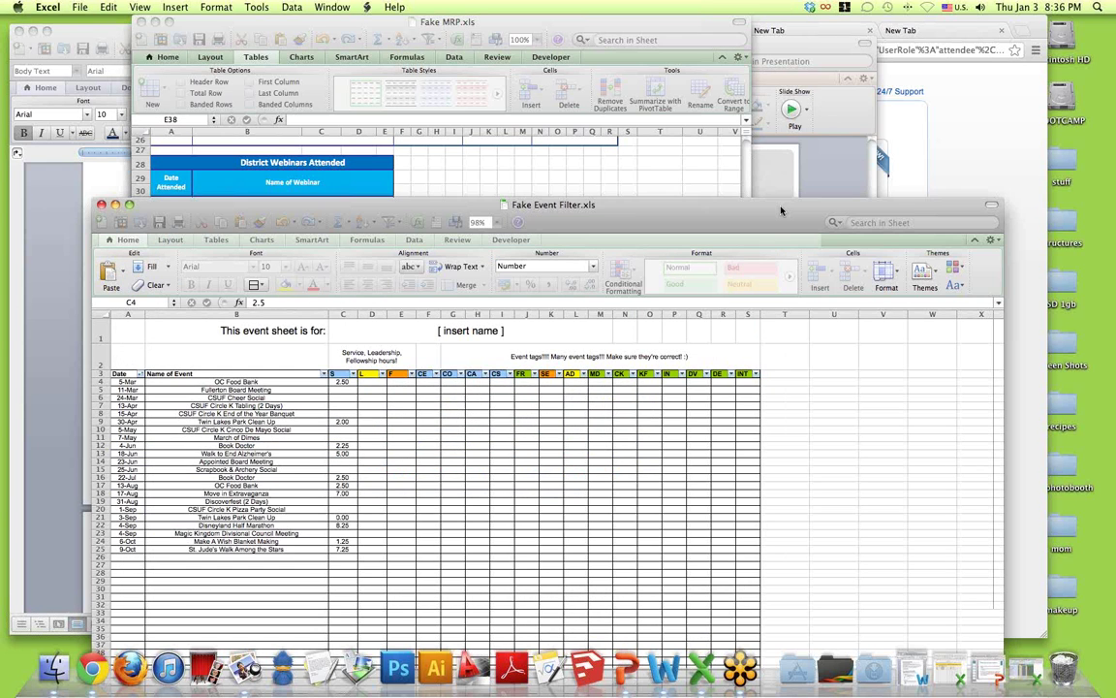
{"action": "left_click_drag", "start_coordinate": [781, 209], "coordinate": [777, 91]}
{"action": "left_click", "coordinate": [426, 277]}
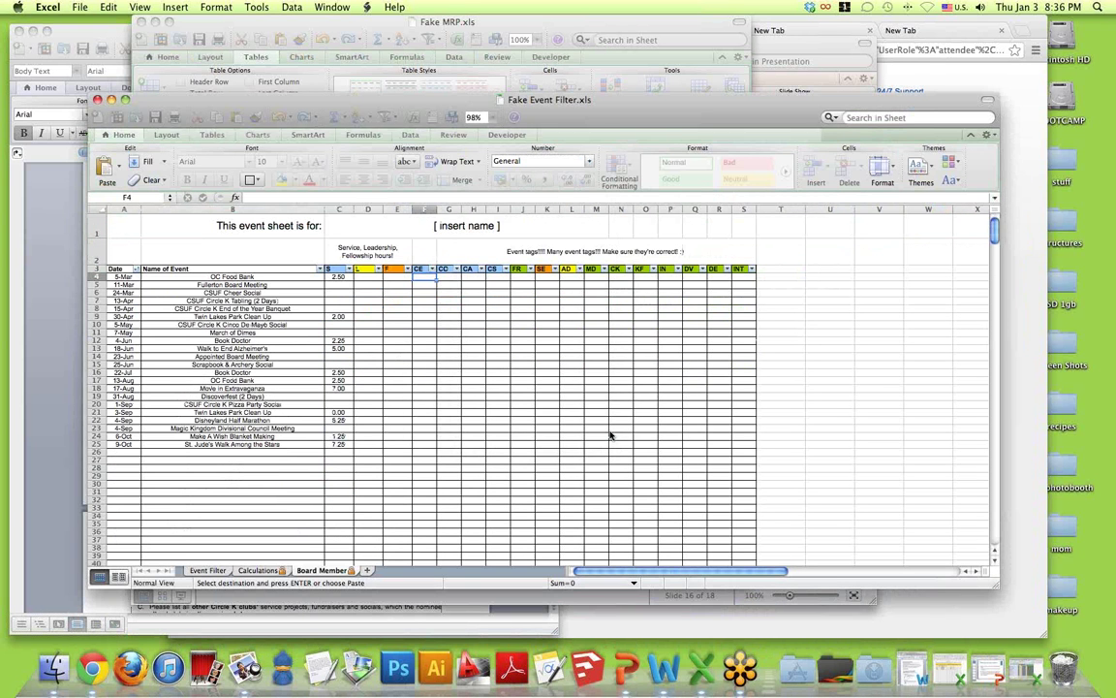
{"action": "key", "text": "super+v"}
{"action": "left_click", "coordinate": [513, 471]}
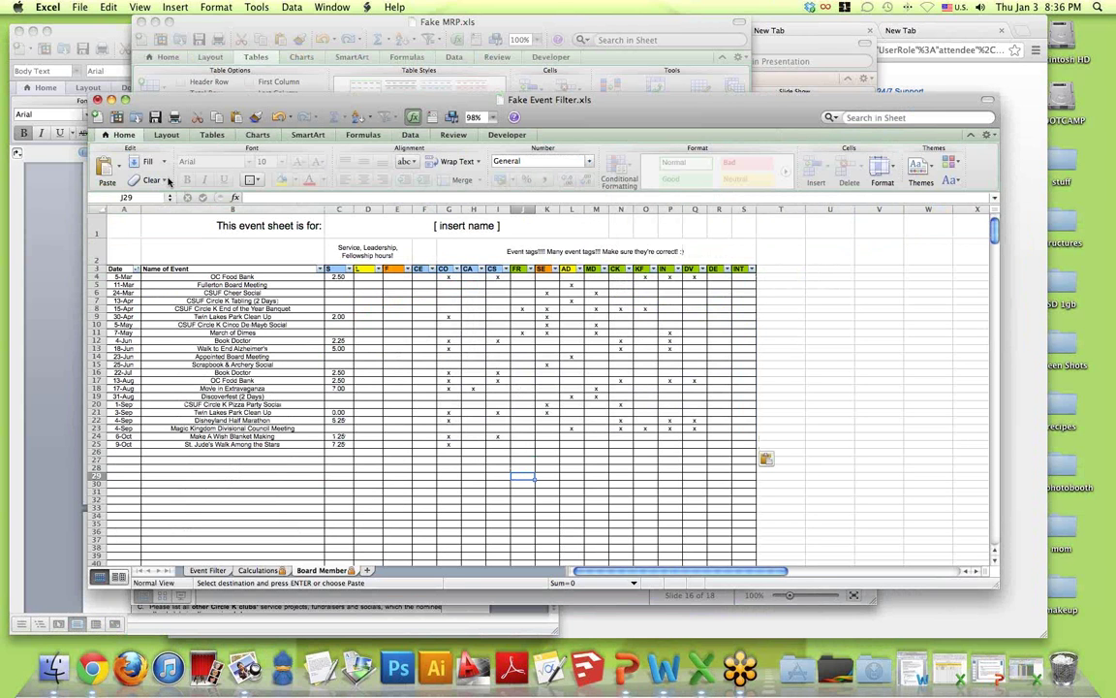
- Review the Attendance section's club event list in Fake Distinguished Treasurer.doc, then return to the event type marks in Fake MRP.xls
{"action": "left_click", "coordinate": [57, 224]}
{"action": "left_click_drag", "start_coordinate": [136, 335], "coordinate": [350, 383]}
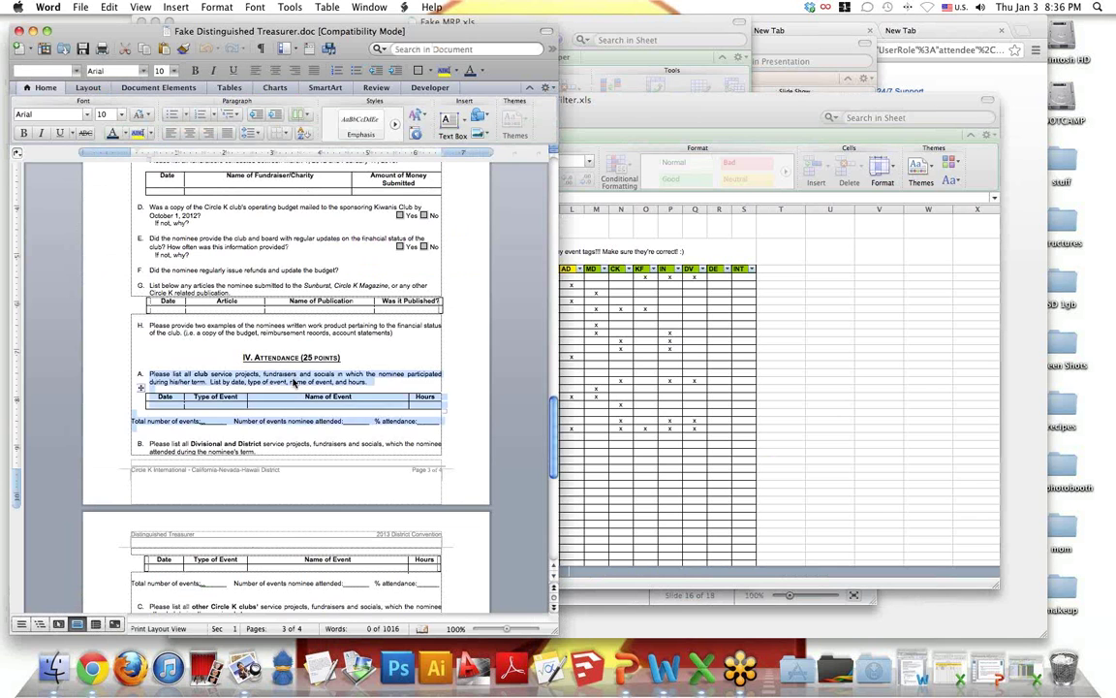
{"action": "left_click", "coordinate": [349, 375]}
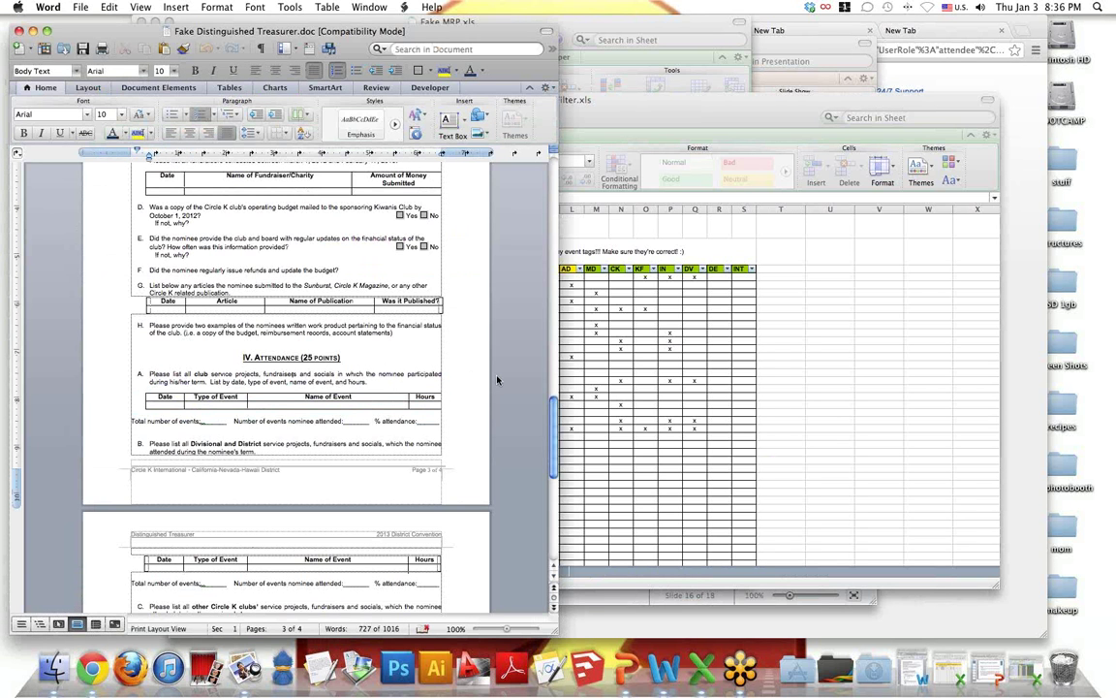
{"action": "left_click", "coordinate": [721, 373]}
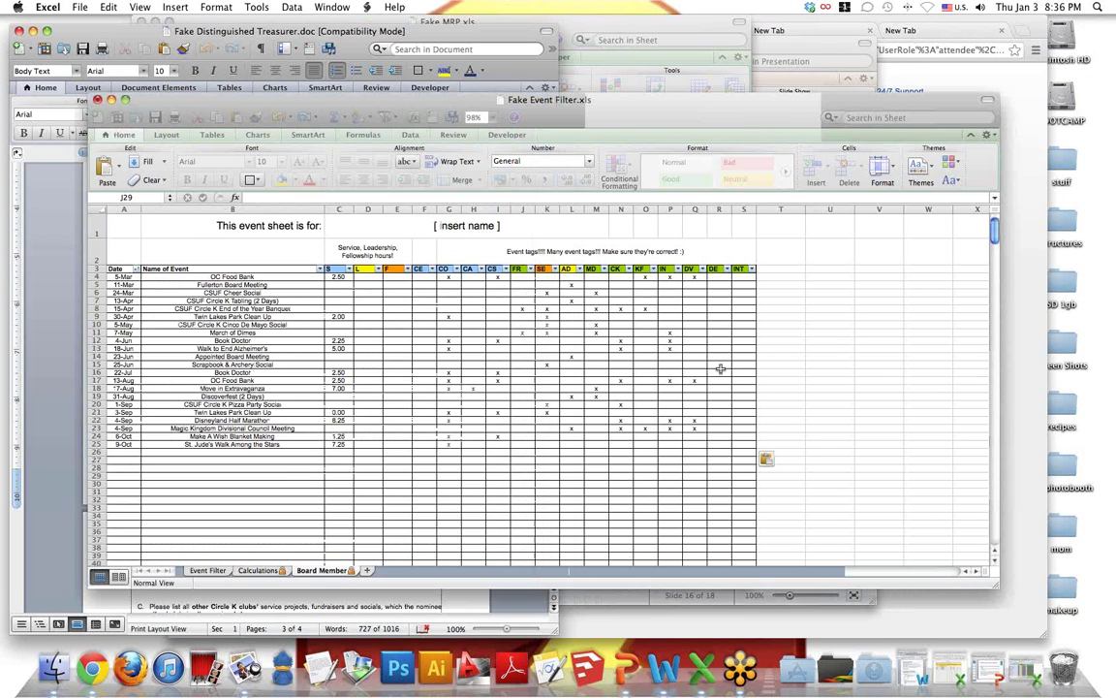
{"action": "left_click", "coordinate": [646, 34]}
{"action": "key", "text": "super+c"}
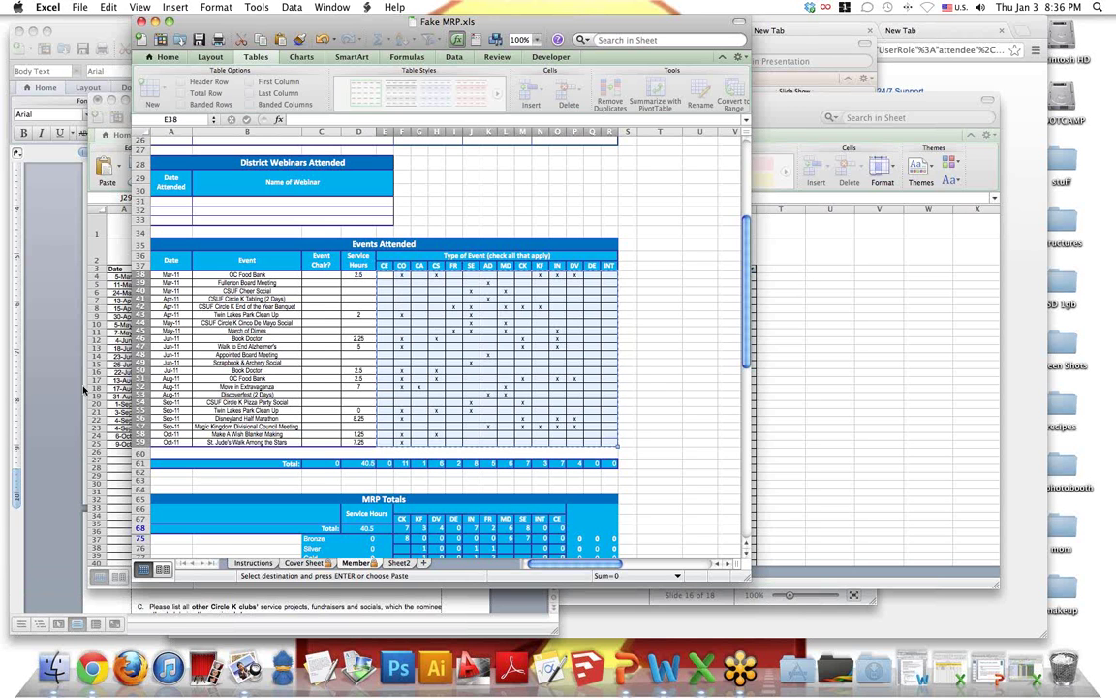
- Check the club event question in the Attendance section of Fake Distinguished Treasurer.doc against the event marks in the two workbooks
{"action": "left_click", "coordinate": [469, 371]}
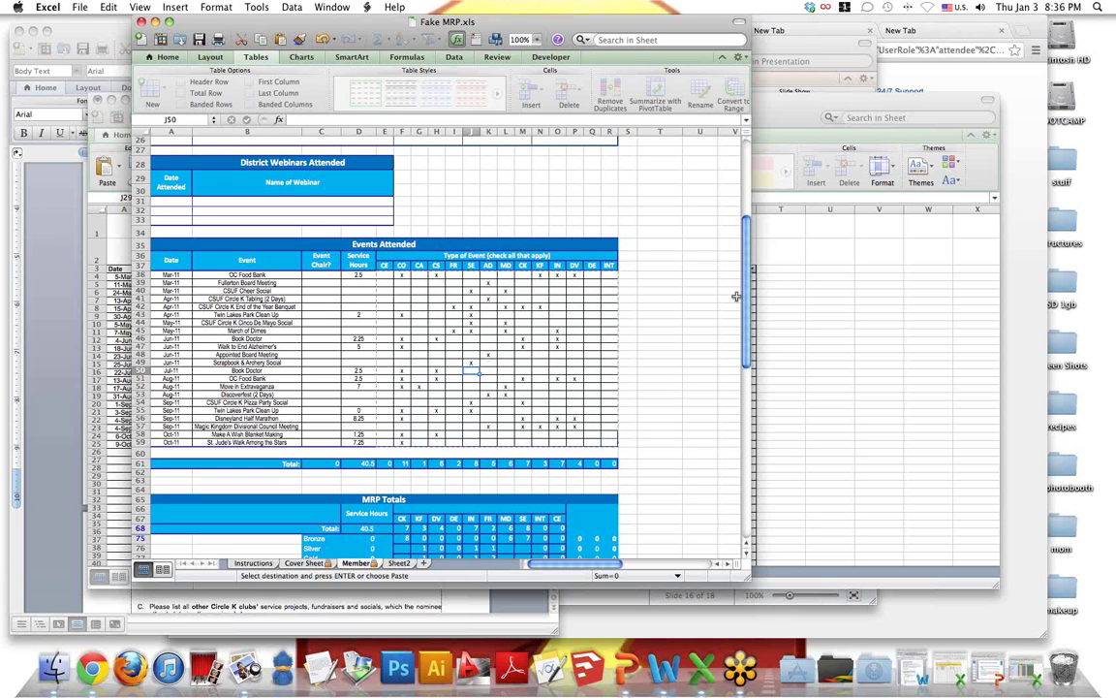
{"action": "left_click", "coordinate": [796, 294]}
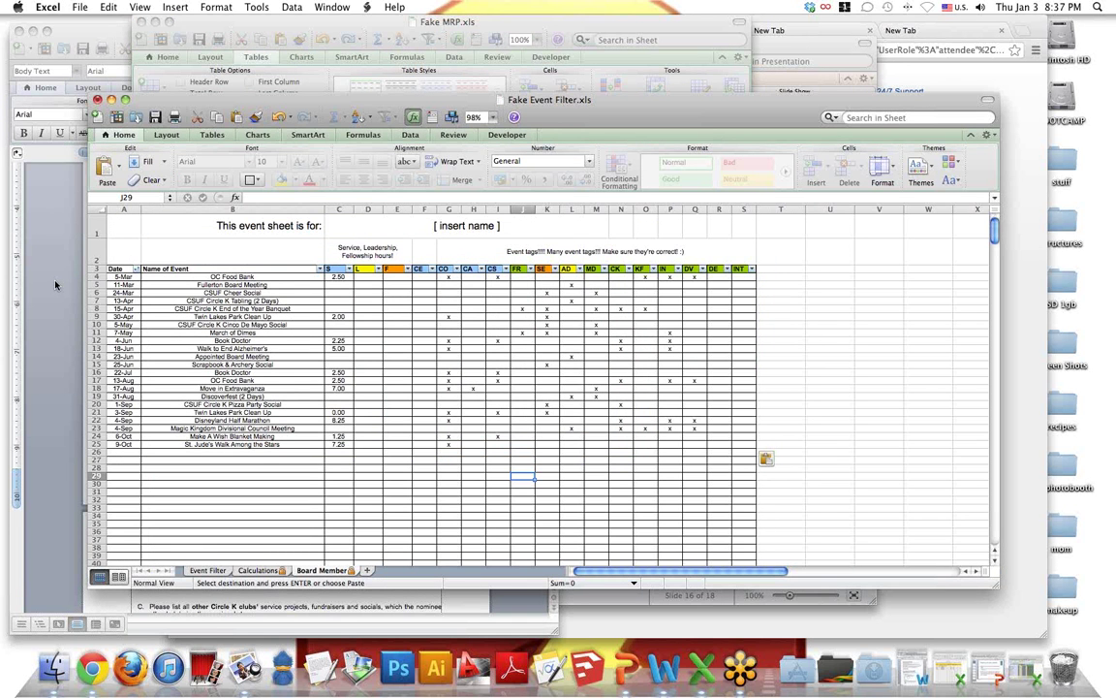
{"action": "left_click", "coordinate": [55, 284]}
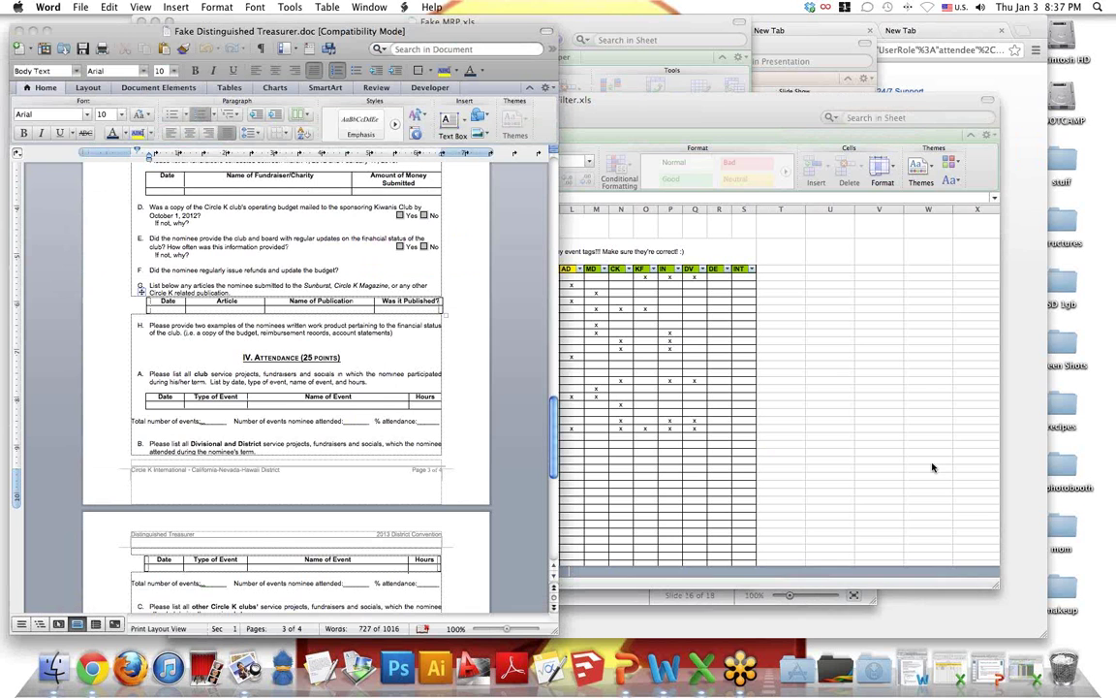
{"action": "left_click", "coordinate": [765, 459]}
{"action": "left_click", "coordinate": [622, 29]}
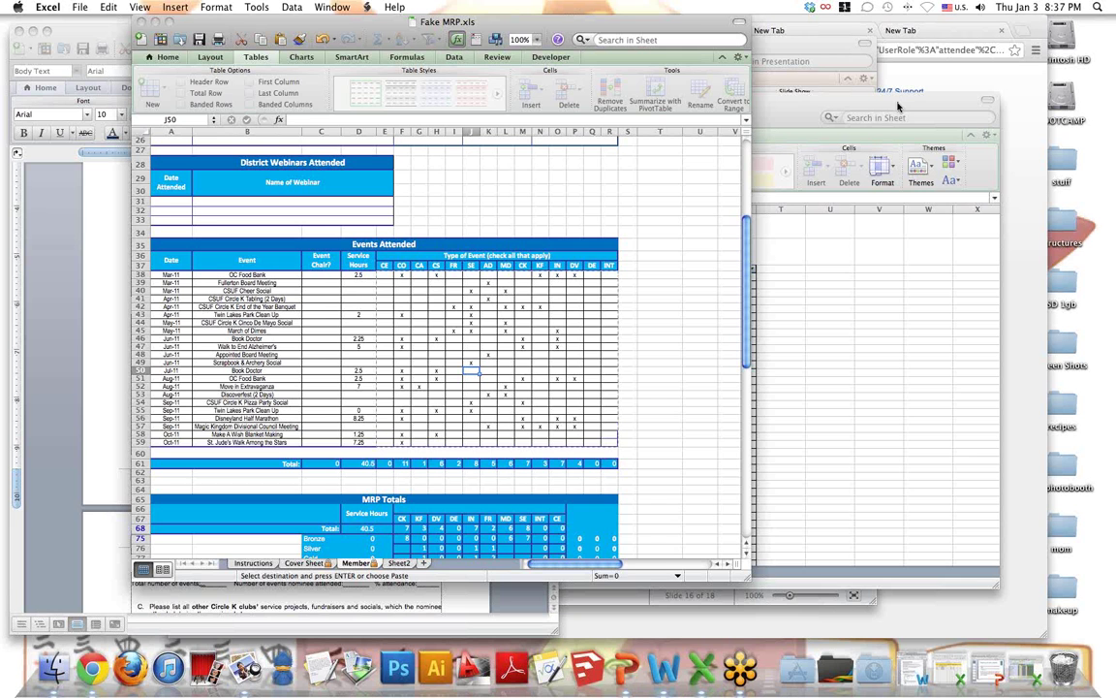
- Mark the CE tag with x for the 5-Mar OC Food Bank, 22-Jul Book Doctor and 4-Sep Disneyland Half Marathon on the Board Member sheet
{"action": "left_click", "coordinate": [897, 107]}
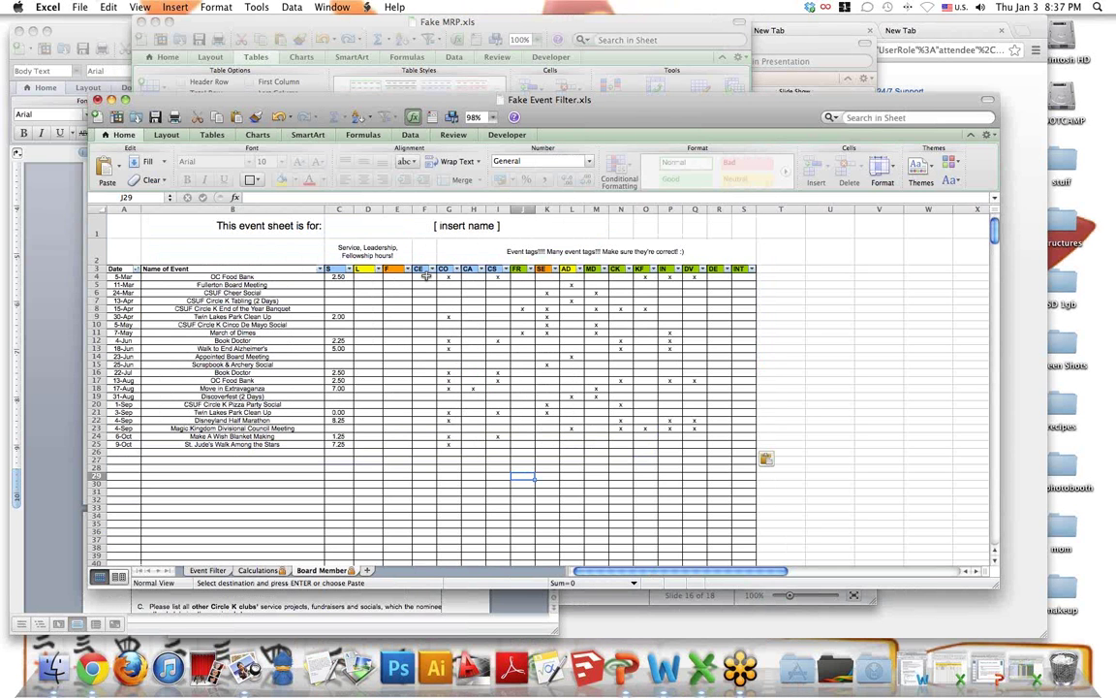
{"action": "left_click", "coordinate": [425, 277]}
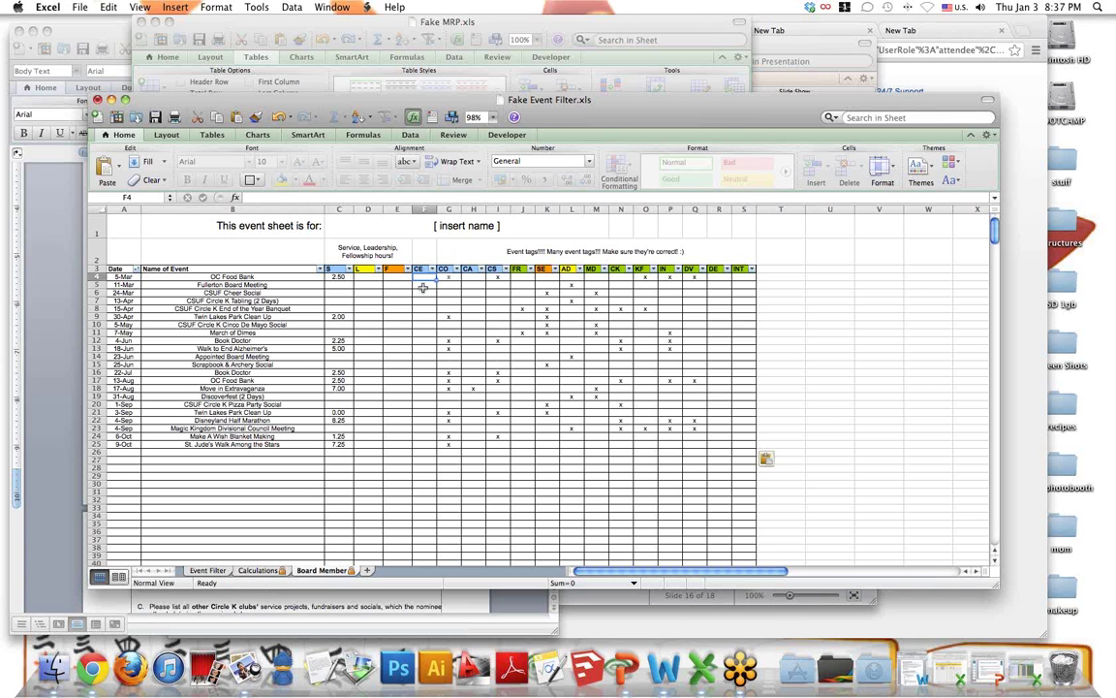
{"action": "type", "text": "x"}
{"action": "key", "text": "Down"}
{"action": "key", "text": "Down"}
{"action": "key", "text": "Down"}
{"action": "key", "text": "Down"}
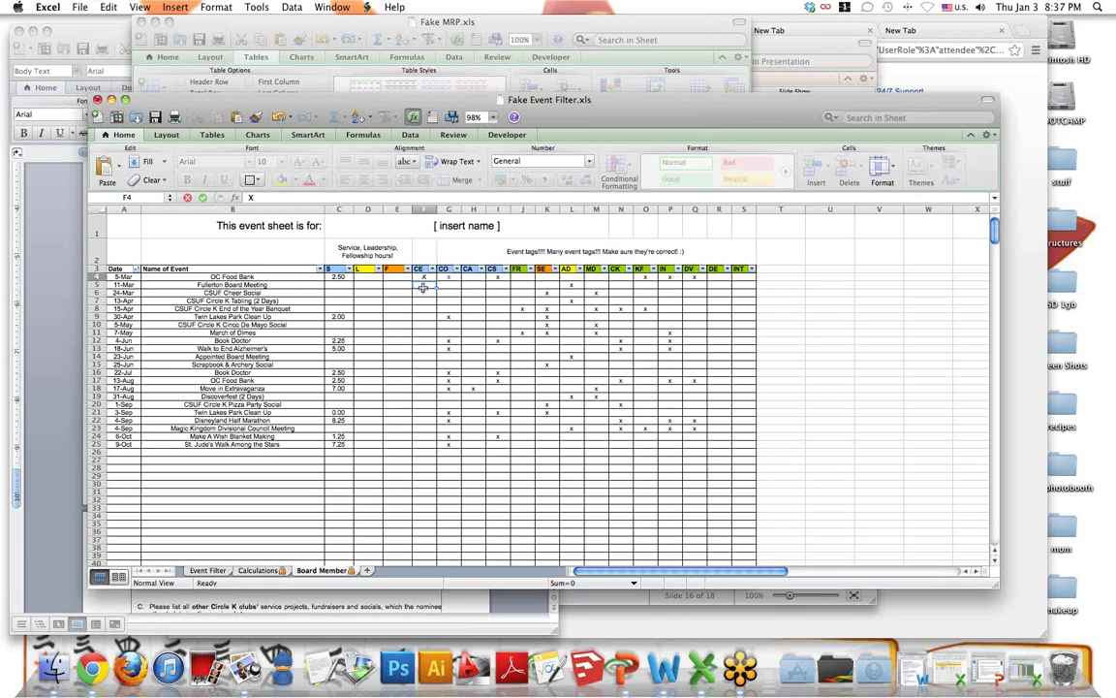
{"action": "left_click", "coordinate": [426, 372]}
{"action": "type", "text": "x"}
{"action": "key", "text": "Down"}
{"action": "key", "text": "Down"}
{"action": "key", "text": "Down"}
{"action": "key", "text": "Down"}
{"action": "key", "text": "Down"}
{"action": "key", "text": "Down"}
{"action": "type", "text": "x"}
{"action": "key", "text": "Down"}
{"action": "key", "text": "Down"}
{"action": "key", "text": "Down"}
{"action": "key", "text": "Down"}
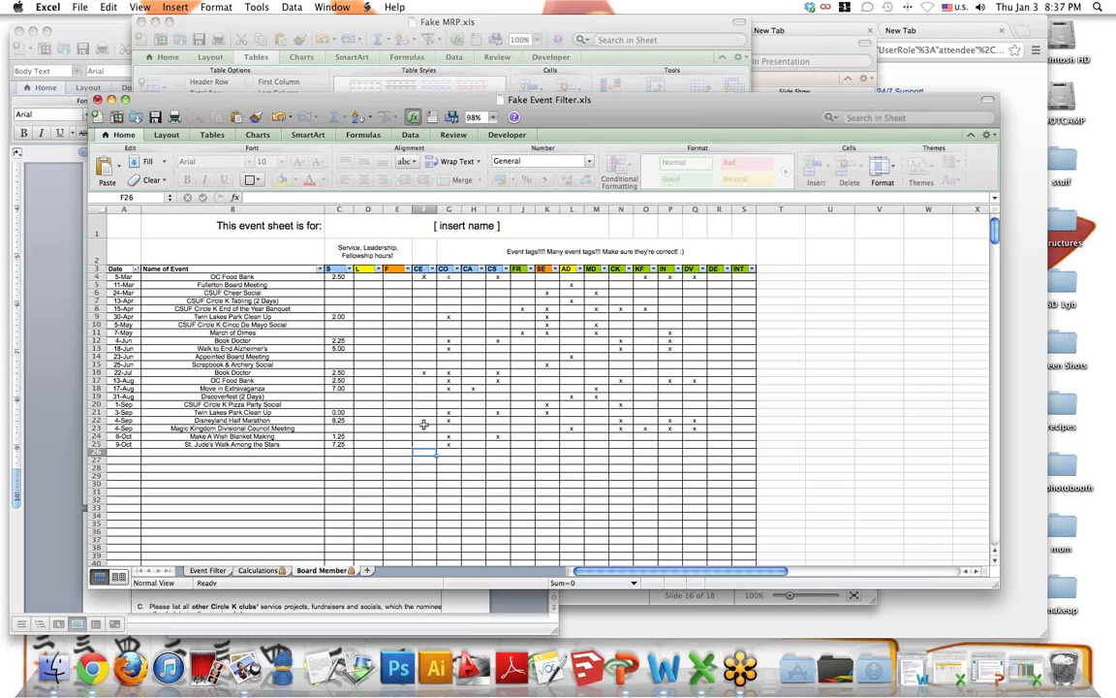
- Mark the CE tag with x for the 30-Apr Twin Lakes Park Clean Up, 23-Jun Appointed Board Meeting and 9-Oct St. Jude's Walk Among the Stars
{"action": "left_click", "coordinate": [424, 357]}
{"action": "type", "text": "x"}
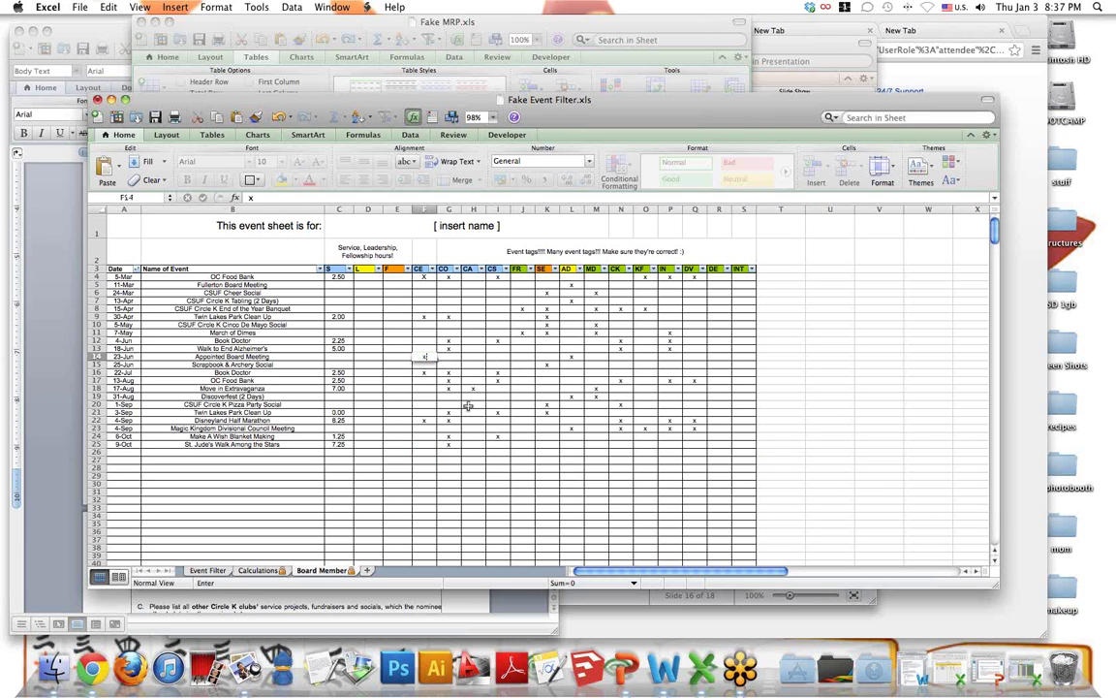
{"action": "key", "text": "Right"}
{"action": "key", "text": "Right"}
{"action": "key", "text": "Right"}
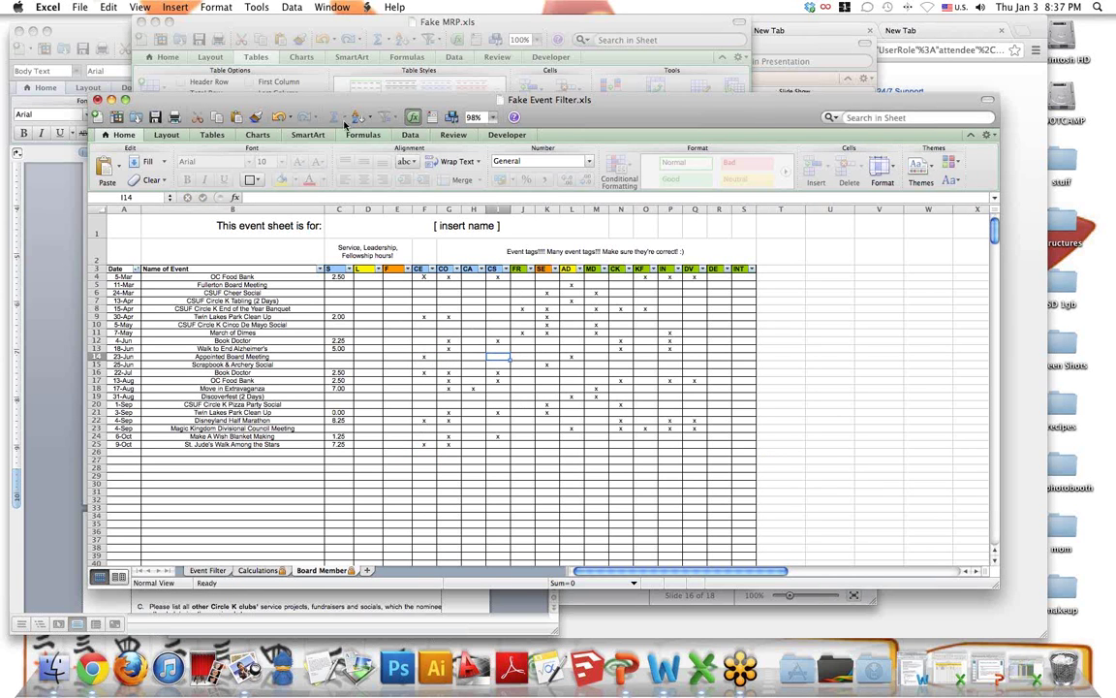
- Filter the Board Member sheet's CE column to exclude blanks and glance at the club event question in Fake Distinguished Treasurer.doc
{"action": "left_click", "coordinate": [432, 269]}
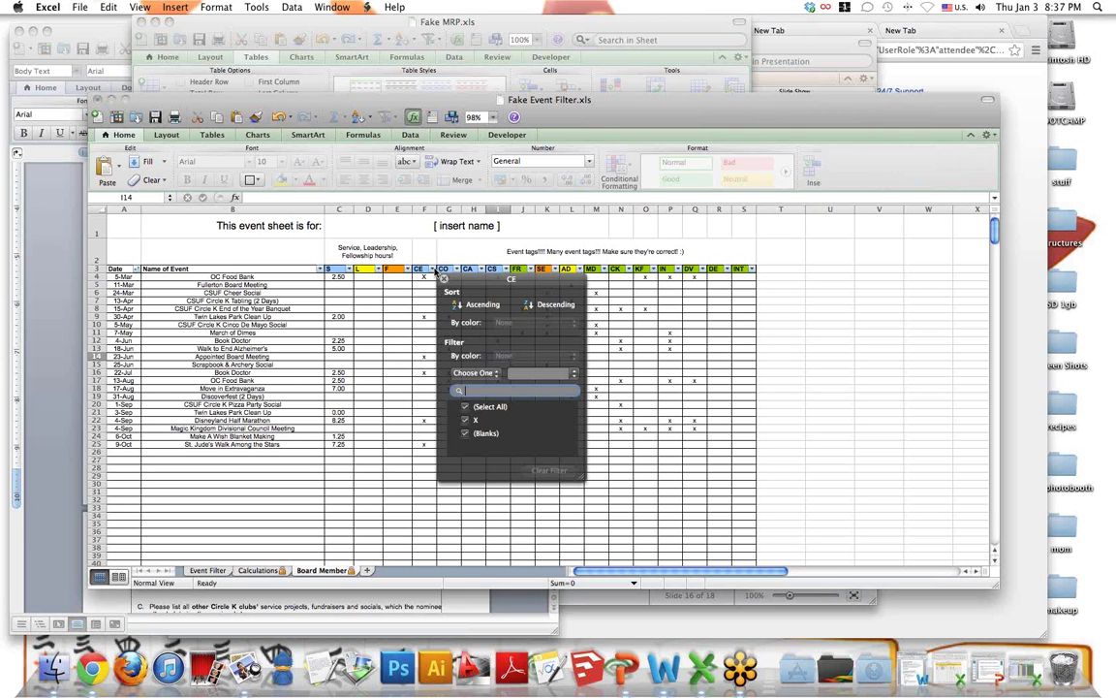
{"action": "left_click", "coordinate": [467, 435]}
{"action": "left_click", "coordinate": [444, 279]}
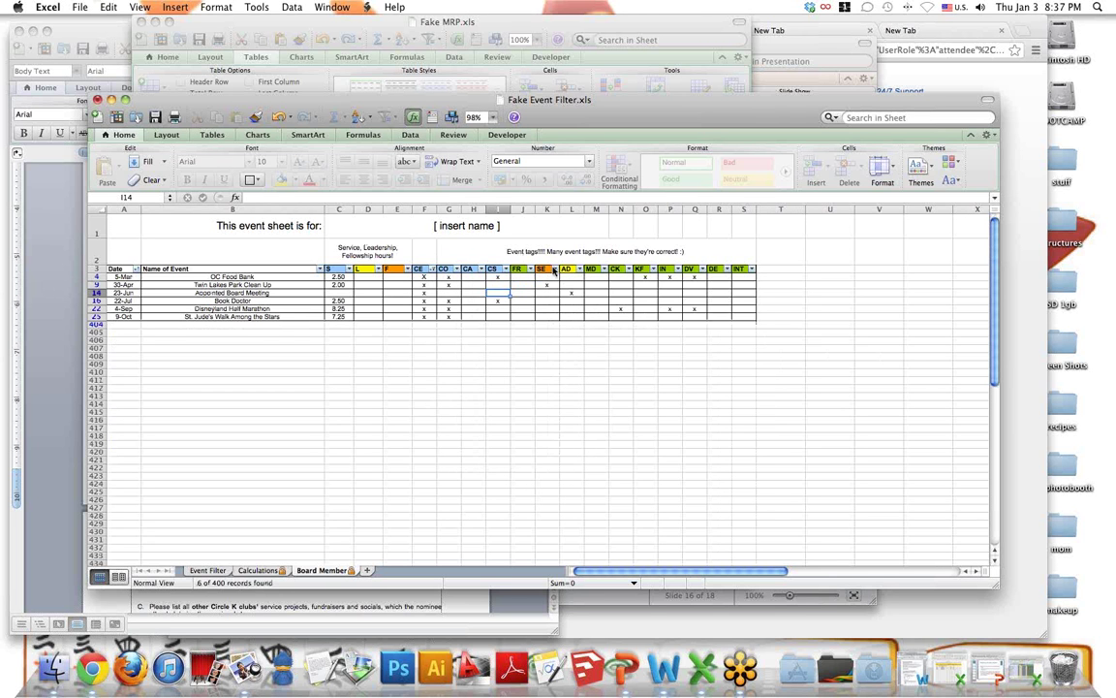
{"action": "left_click", "coordinate": [66, 281]}
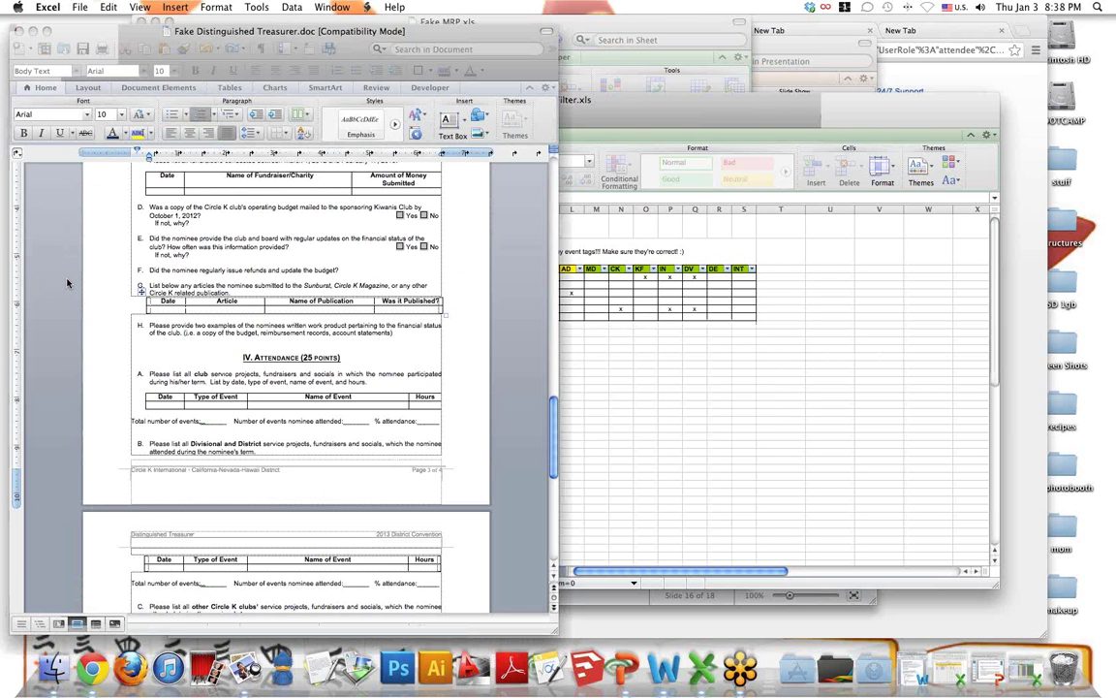
{"action": "left_click", "coordinate": [672, 371]}
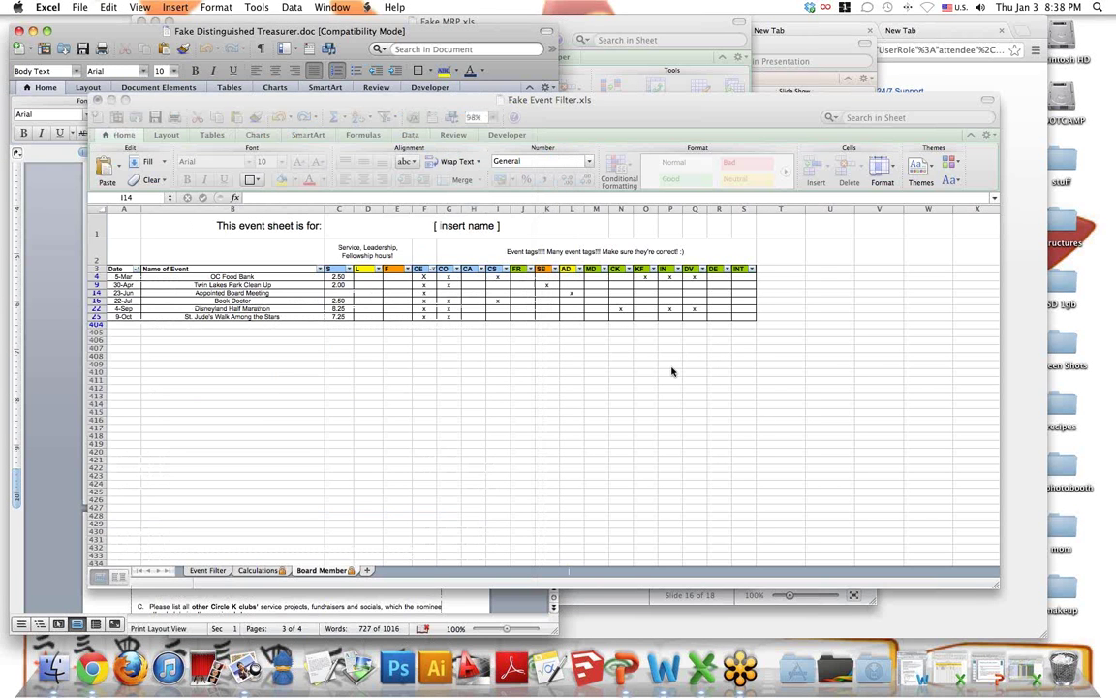
- Filter the AD column to exclude events marked x and keep only those with blank AD entries
{"action": "left_click", "coordinate": [573, 269]}
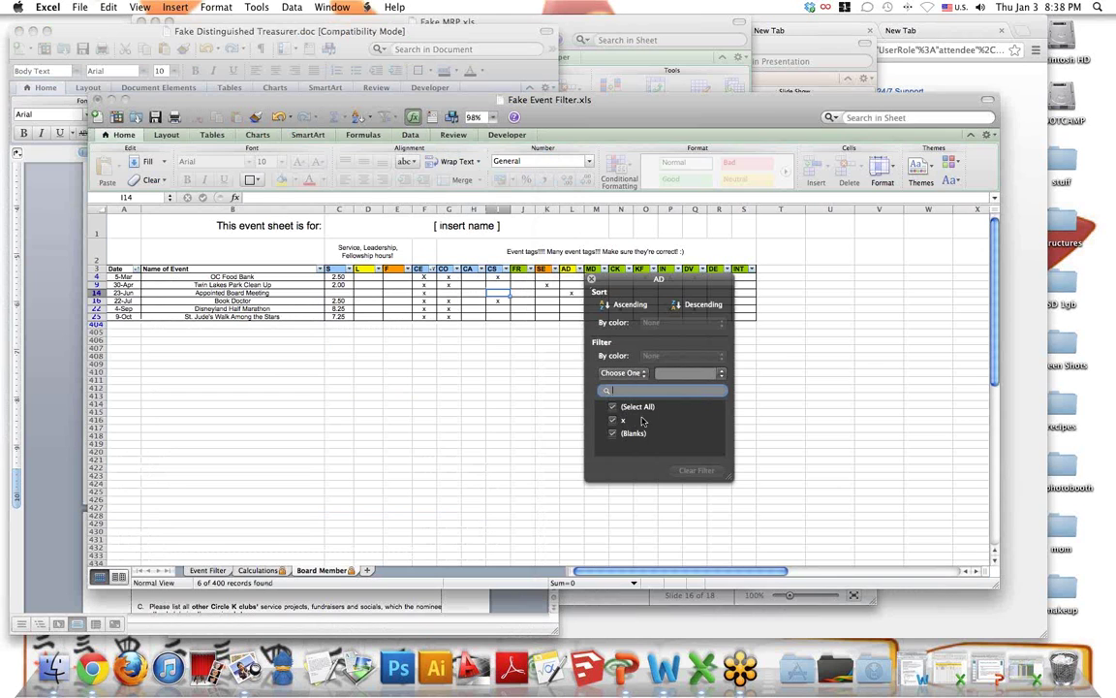
{"action": "left_click", "coordinate": [613, 434]}
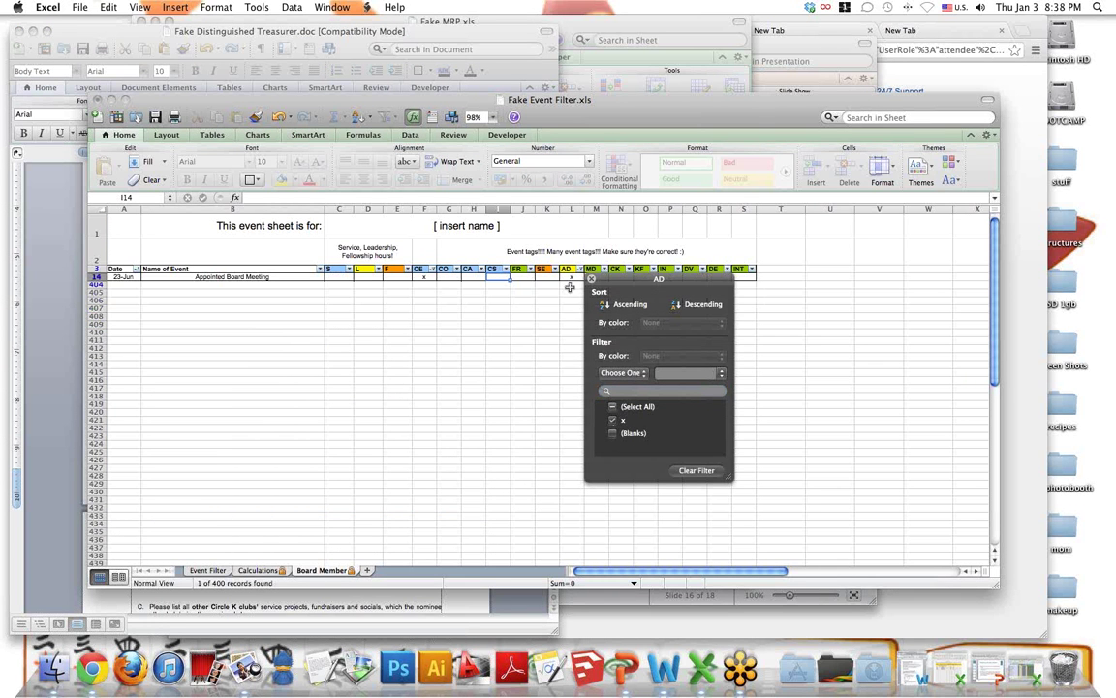
{"action": "left_click", "coordinate": [613, 434]}
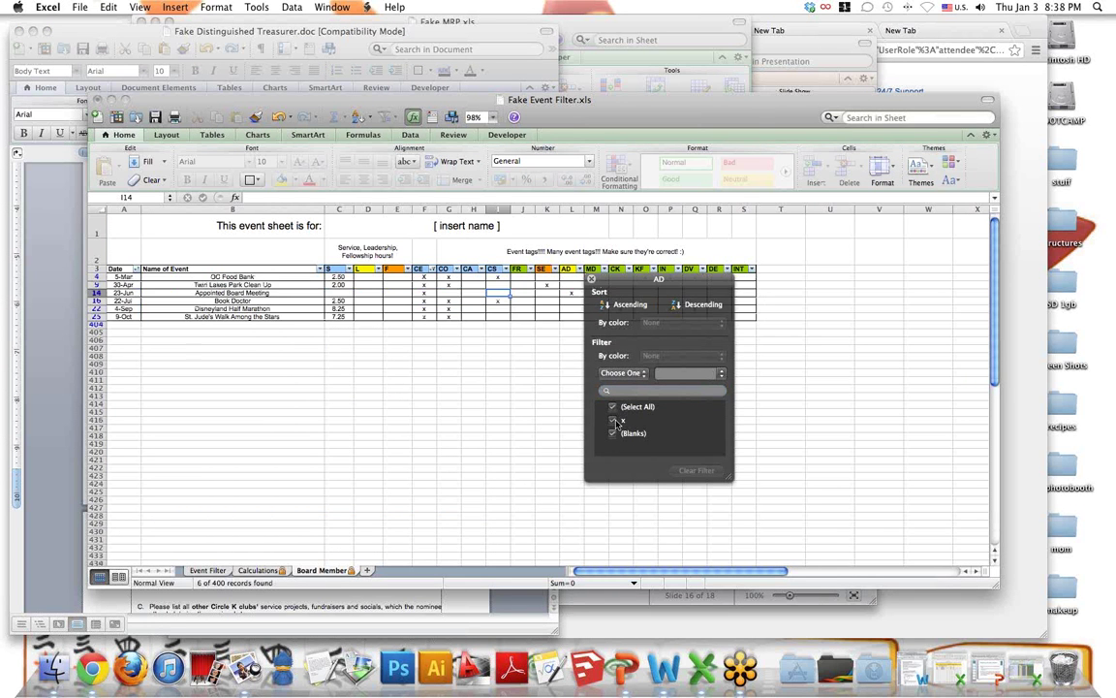
{"action": "left_click", "coordinate": [612, 420]}
{"action": "left_click", "coordinate": [602, 278]}
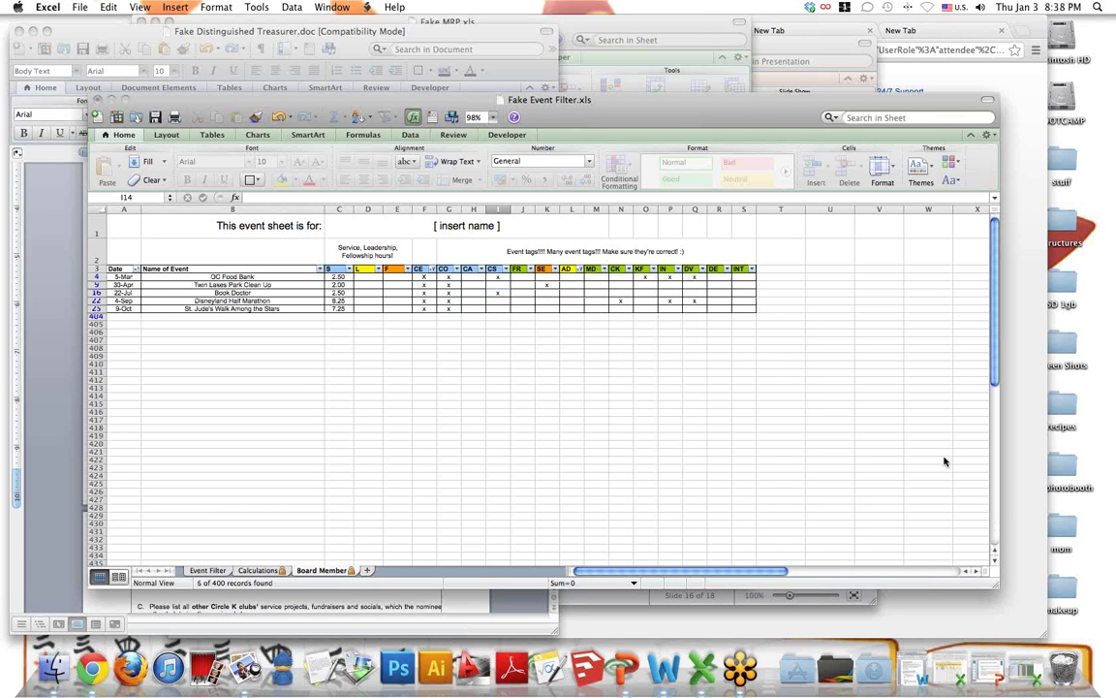
- Compare the Events Attended table in Fake MRP.xls with the filtered Board Member list in Fake Event Filter.xls
{"action": "left_click", "coordinate": [359, 31]}
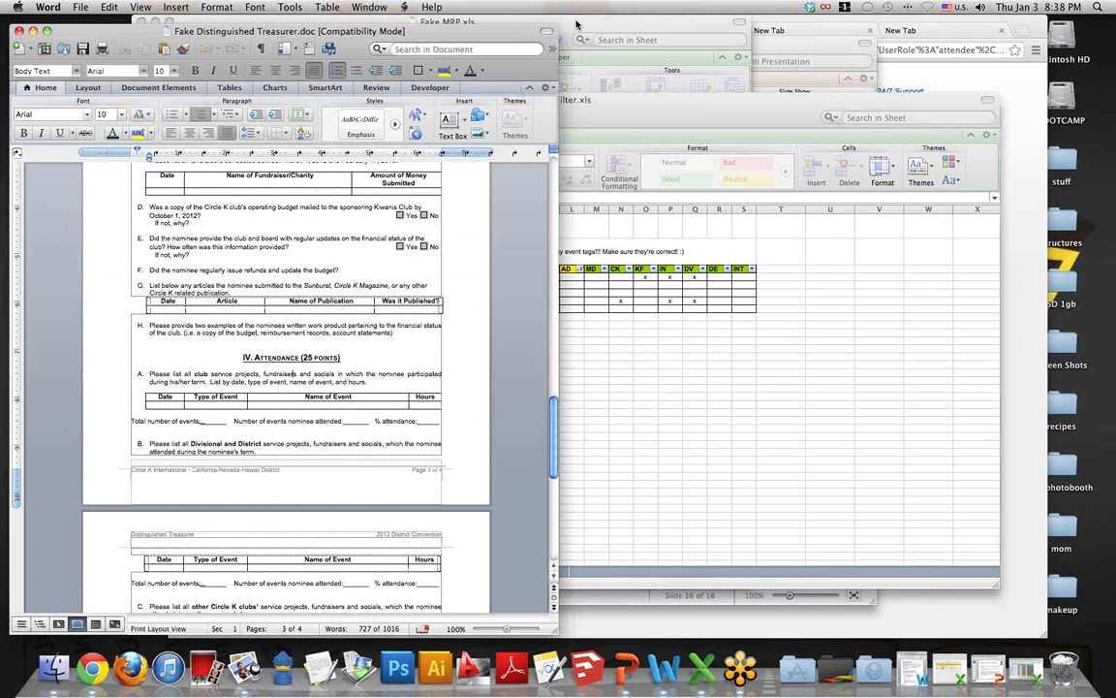
{"action": "left_click", "coordinate": [575, 23]}
{"action": "scroll", "coordinate": [605, 298], "scroll_direction": "down", "scroll_amount": 3}
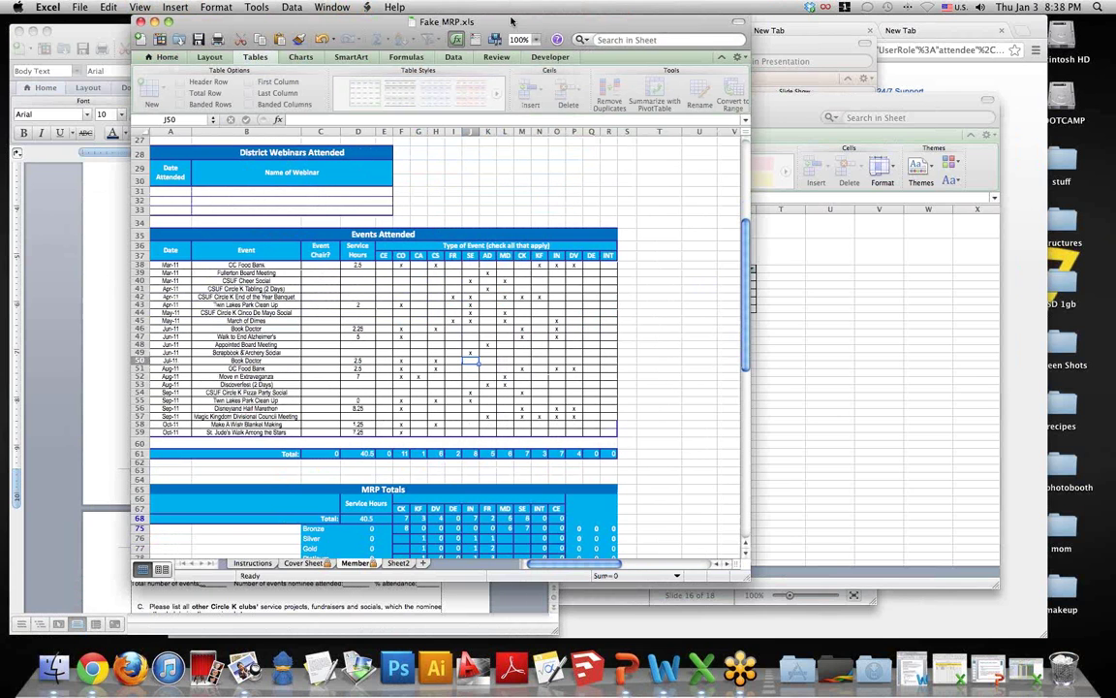
{"action": "left_click_drag", "start_coordinate": [511, 22], "coordinate": [428, 22]}
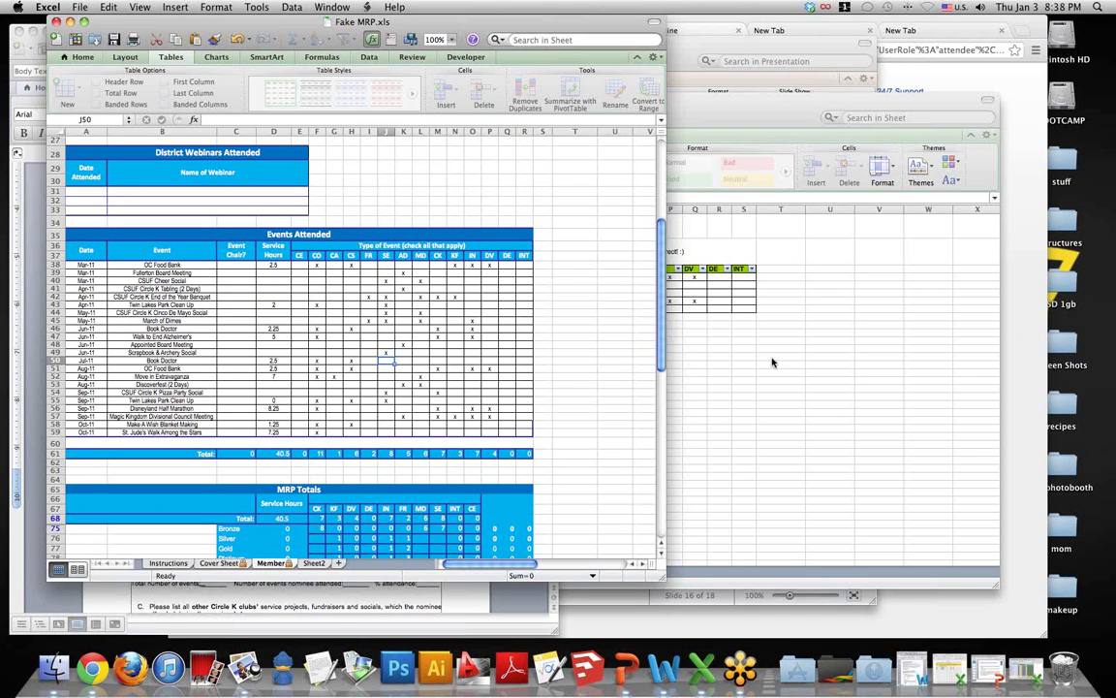
{"action": "left_click", "coordinate": [772, 362]}
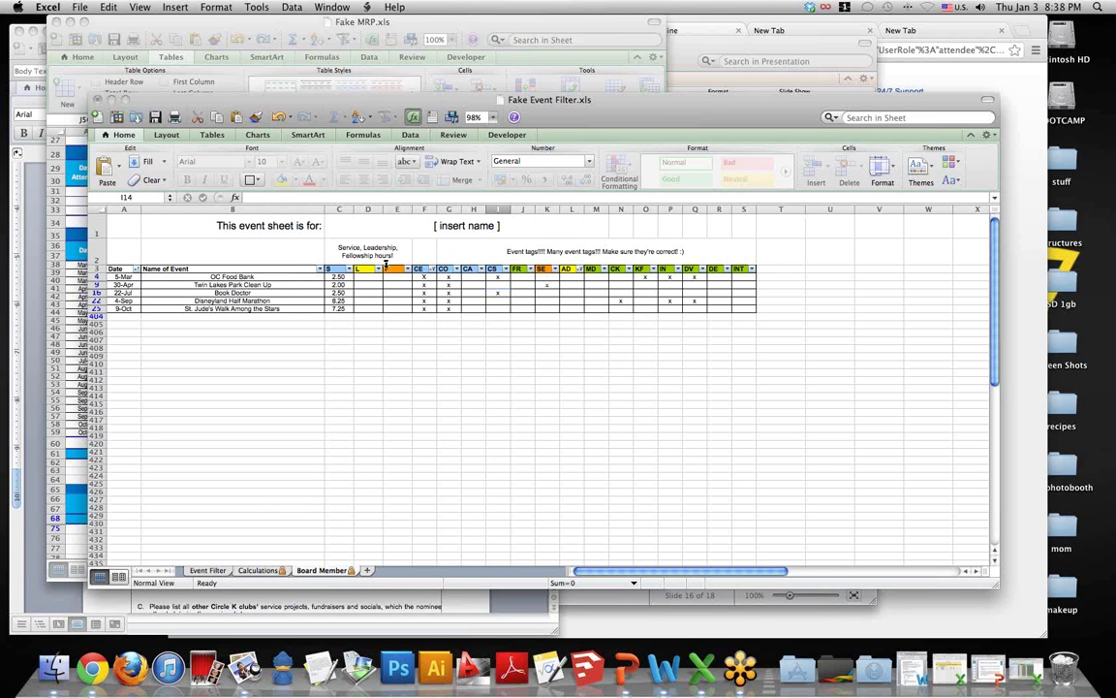
- Add an unnumbered blank line below question A of the Attendance section in Fake Distinguished Treasurer.doc, above its event table
{"action": "left_click", "coordinate": [36, 429]}
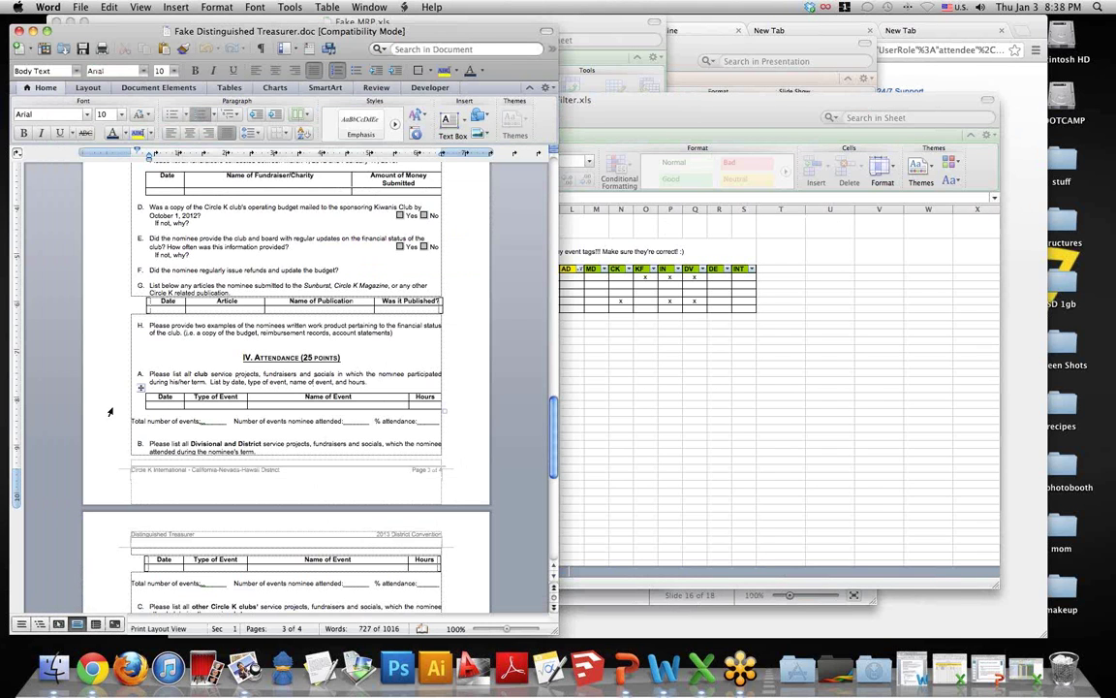
{"action": "left_click", "coordinate": [228, 398]}
{"action": "left_click_drag", "start_coordinate": [291, 397], "coordinate": [436, 401]}
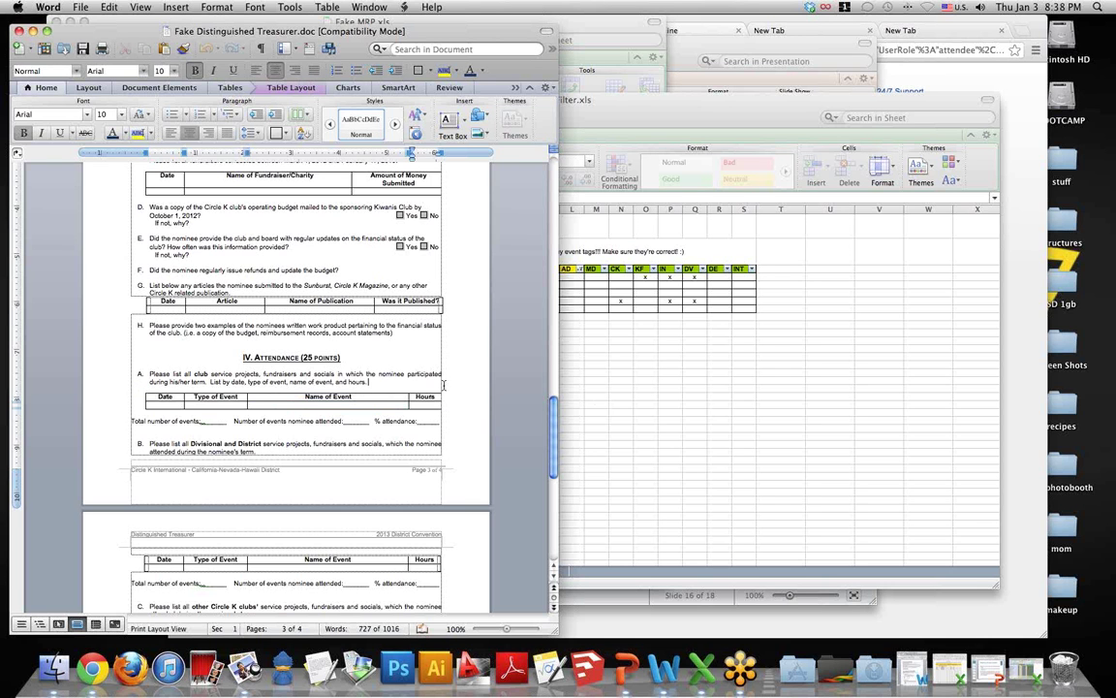
{"action": "left_click", "coordinate": [447, 385]}
{"action": "key", "text": "Return"}
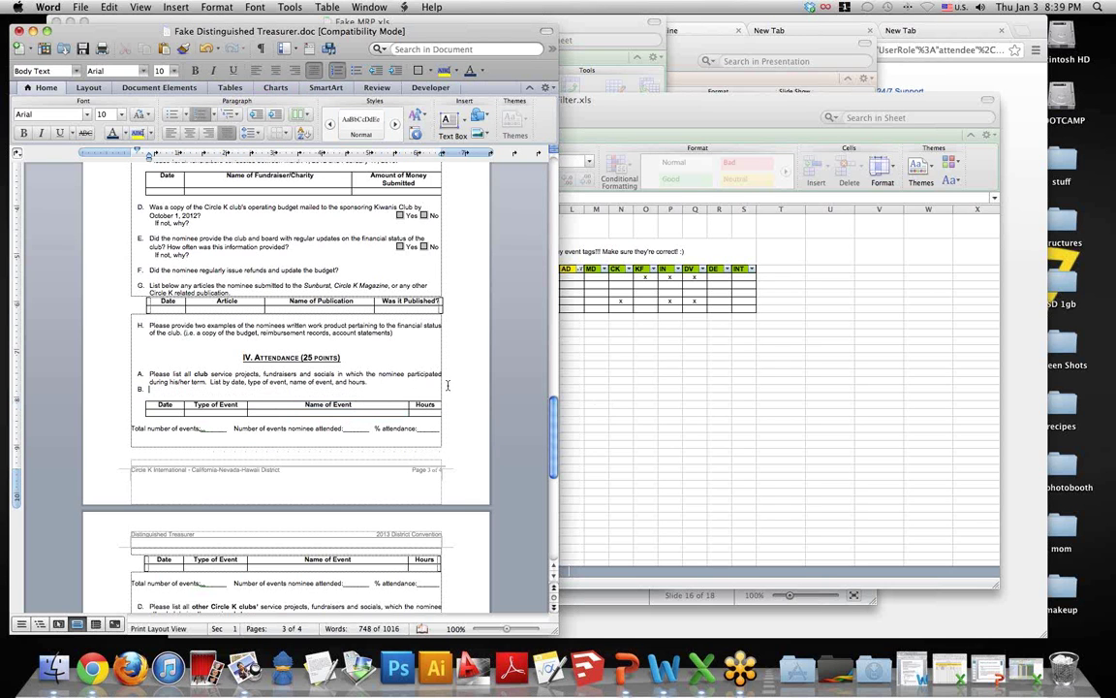
{"action": "key", "text": "BackSpace"}
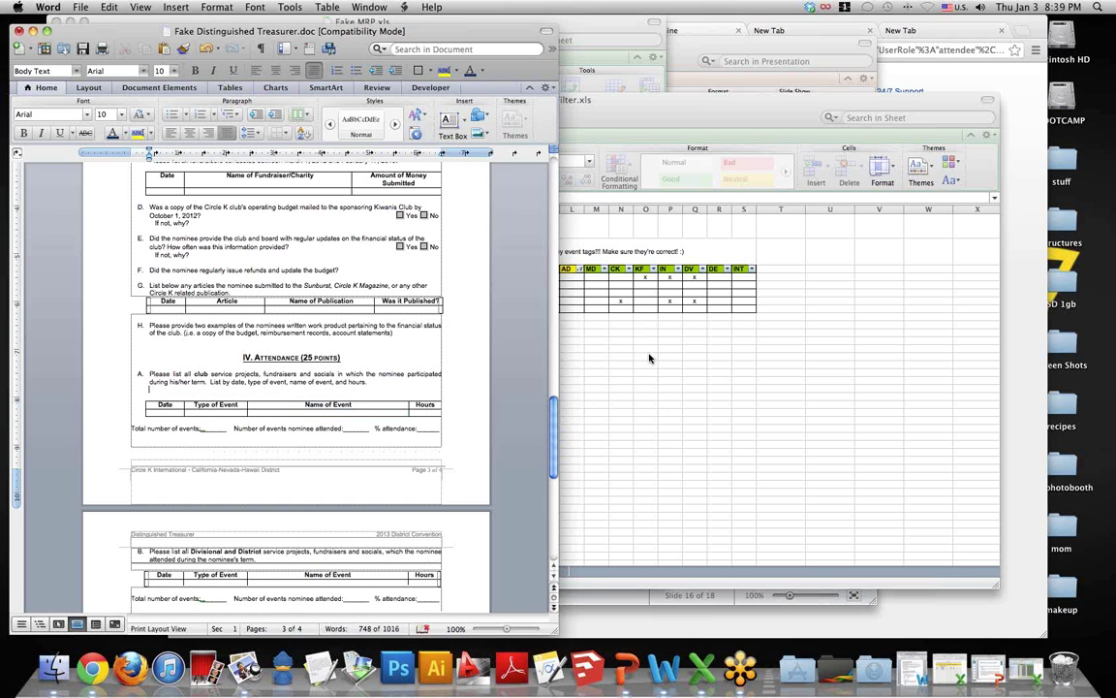
- Copy the filtered Date and Name of Event columns with headers from the Board Member sheet and paste them below question A in Fake Distinguished Treasurer.doc
{"action": "left_click", "coordinate": [649, 359]}
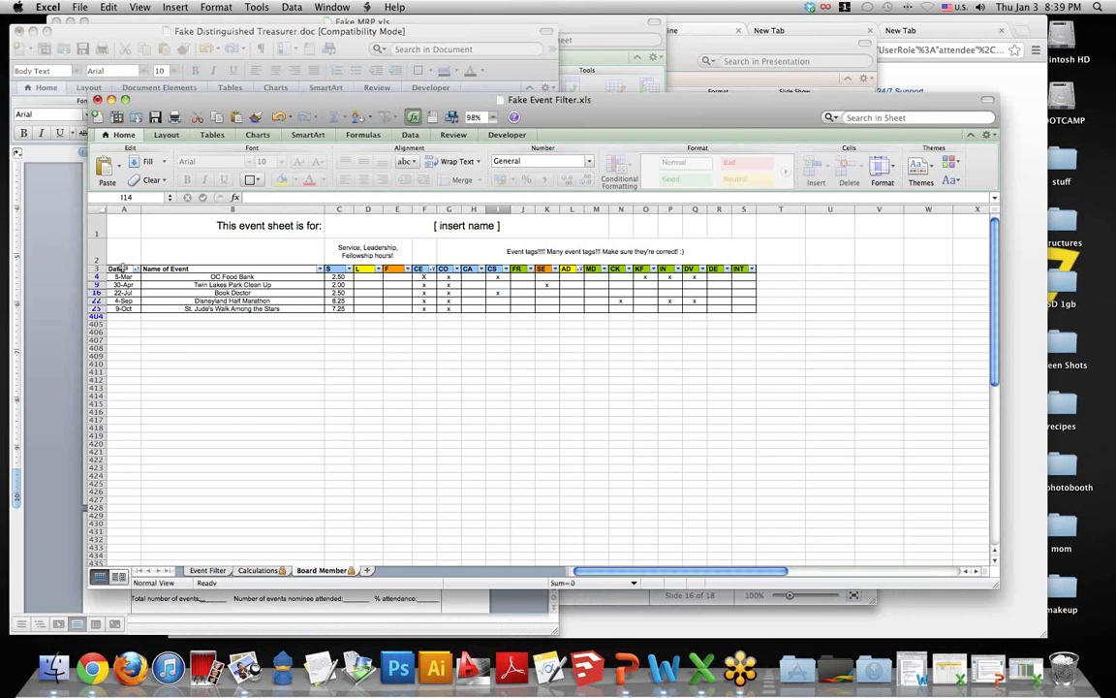
{"action": "left_click_drag", "start_coordinate": [123, 268], "coordinate": [307, 311]}
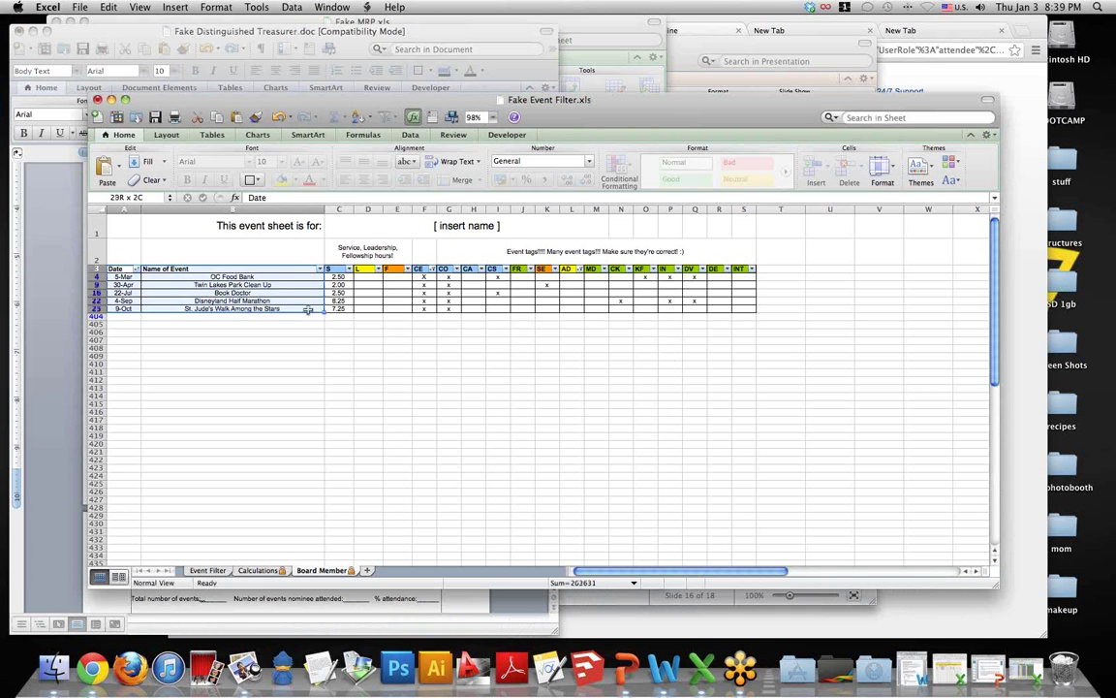
{"action": "right_click", "coordinate": [282, 286]}
{"action": "left_click", "coordinate": [298, 305]}
{"action": "left_click", "coordinate": [47, 276]}
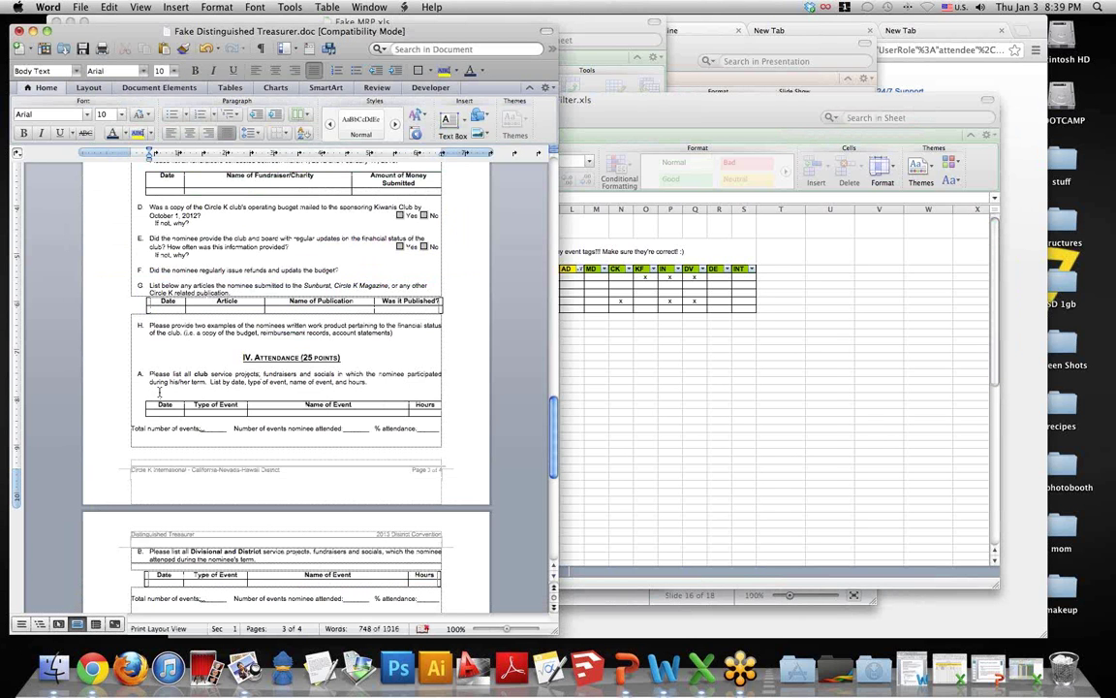
{"action": "right_click", "coordinate": [160, 390]}
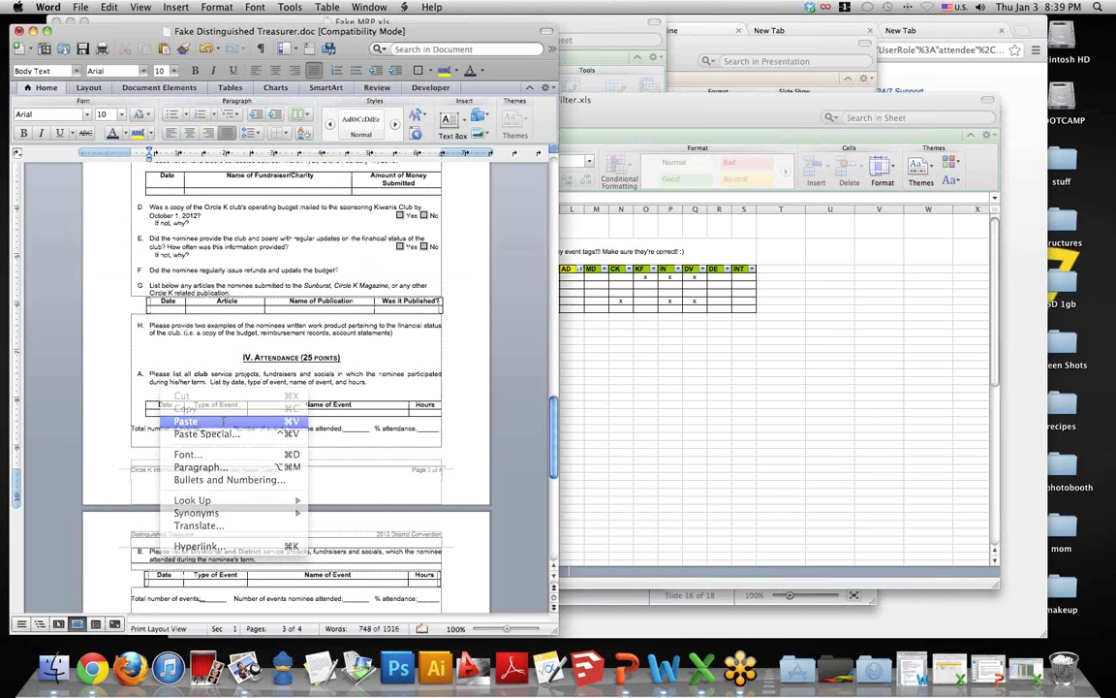
{"action": "left_click", "coordinate": [223, 421]}
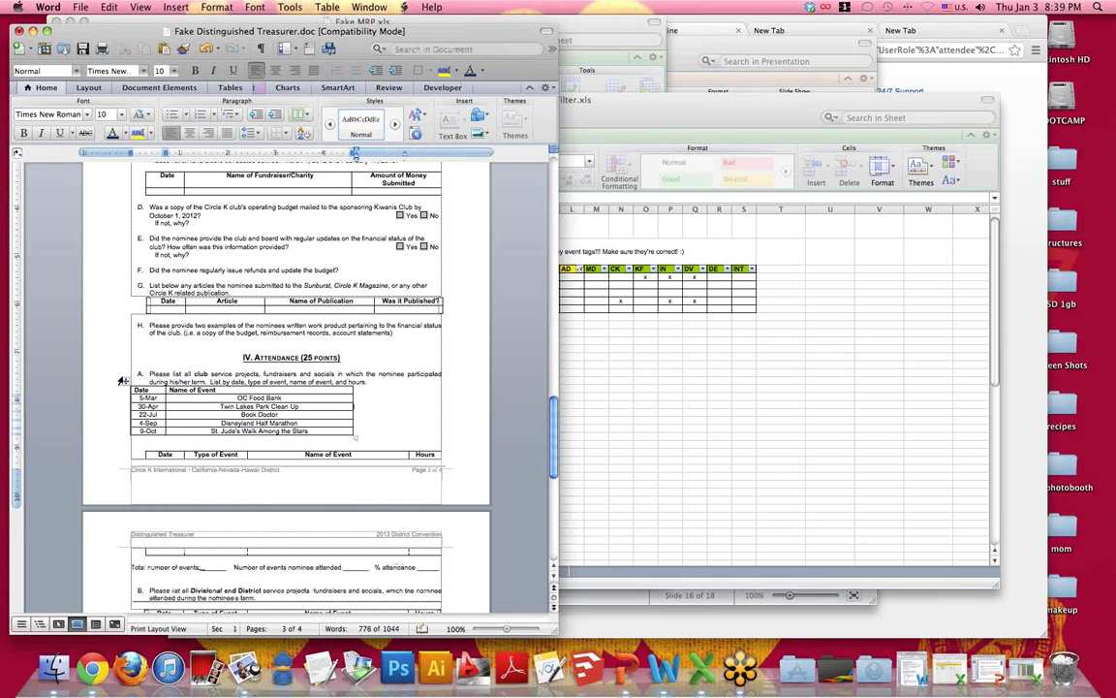
- Move the pasted event table to the middle of the page and center its header row text
{"action": "left_click_drag", "start_coordinate": [123, 381], "coordinate": [170, 380]}
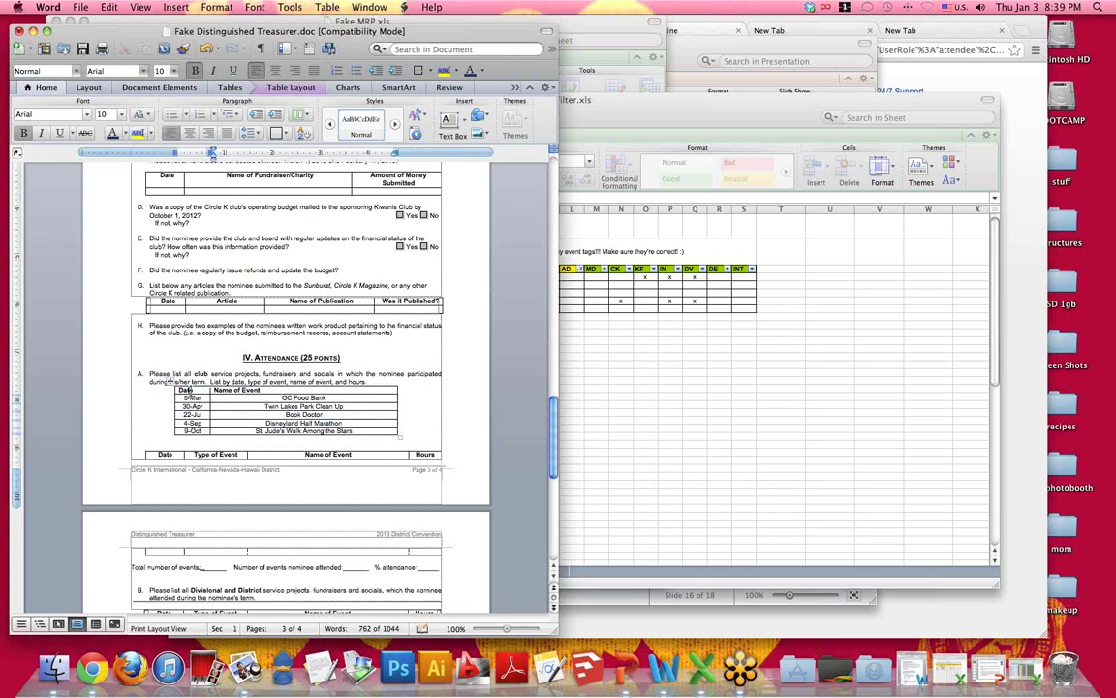
{"action": "left_click", "coordinate": [190, 132]}
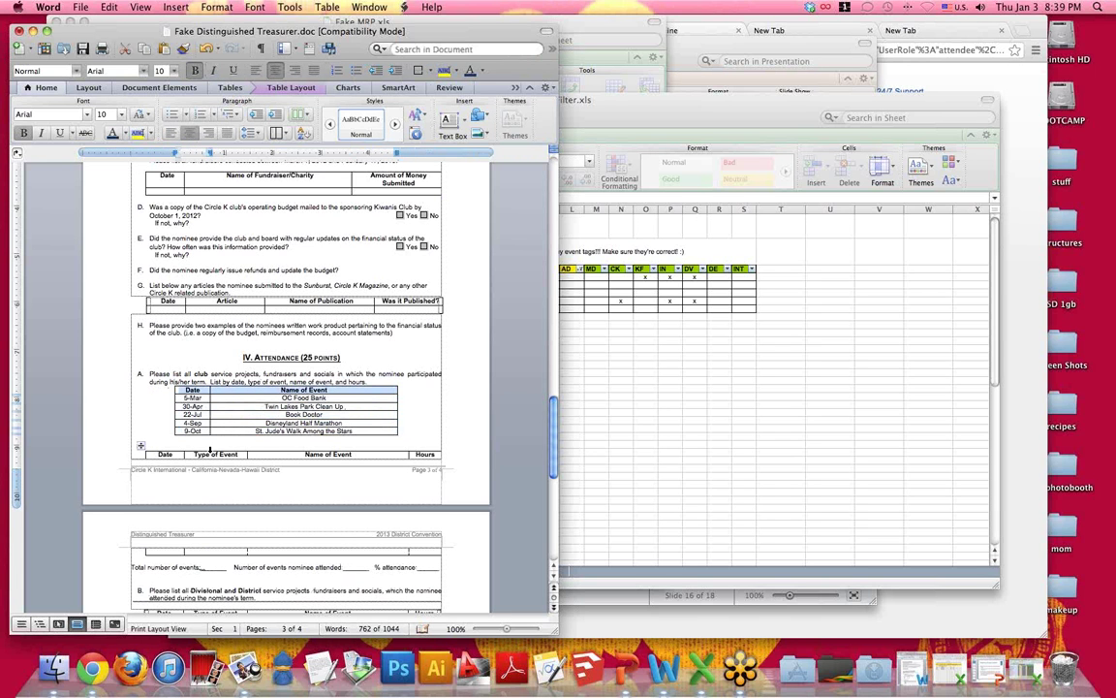
- Insert a column after Name of Event in the pasted table and title it Hours
{"action": "left_click", "coordinate": [211, 448]}
{"action": "key", "text": "Right"}
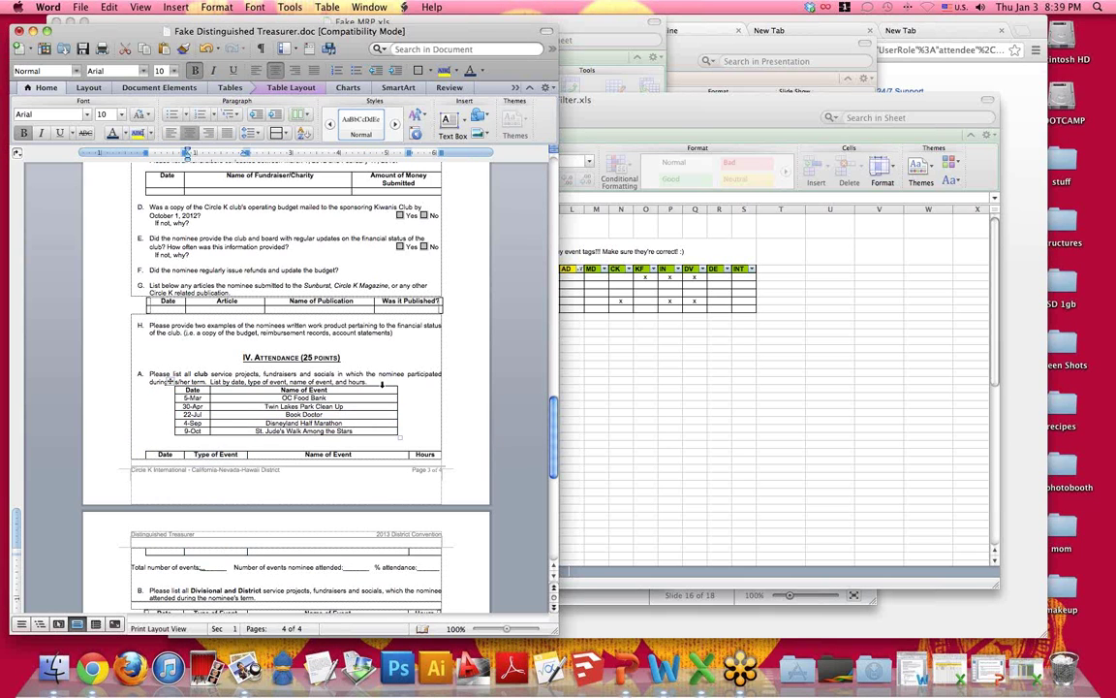
{"action": "key", "text": "Up"}
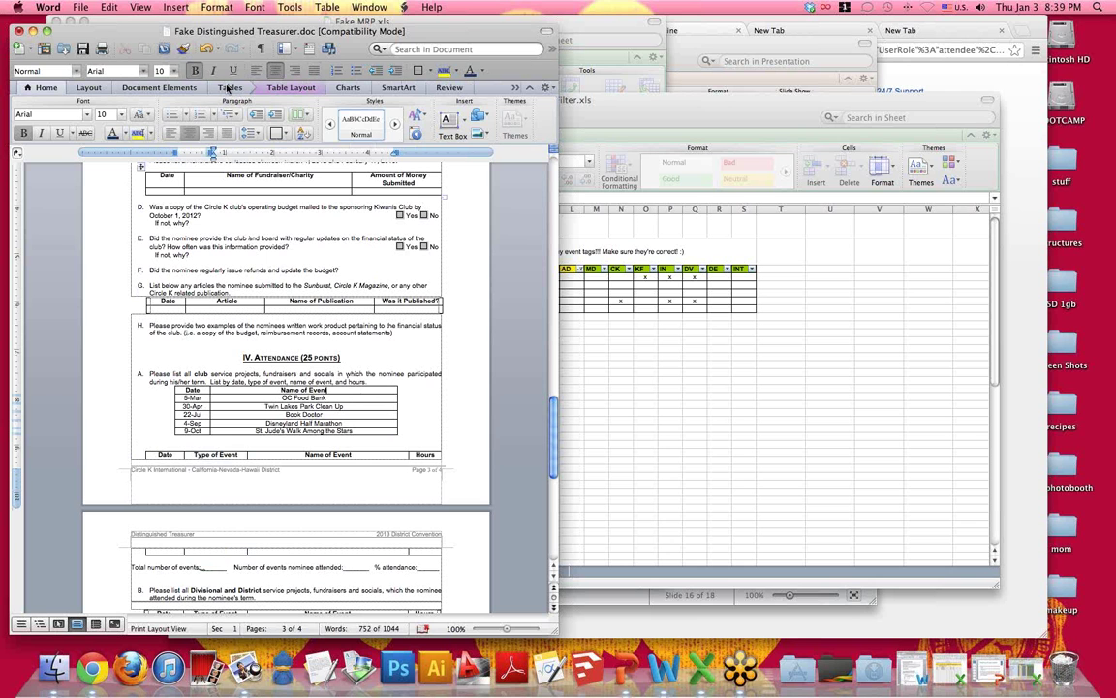
{"action": "left_click", "coordinate": [282, 90]}
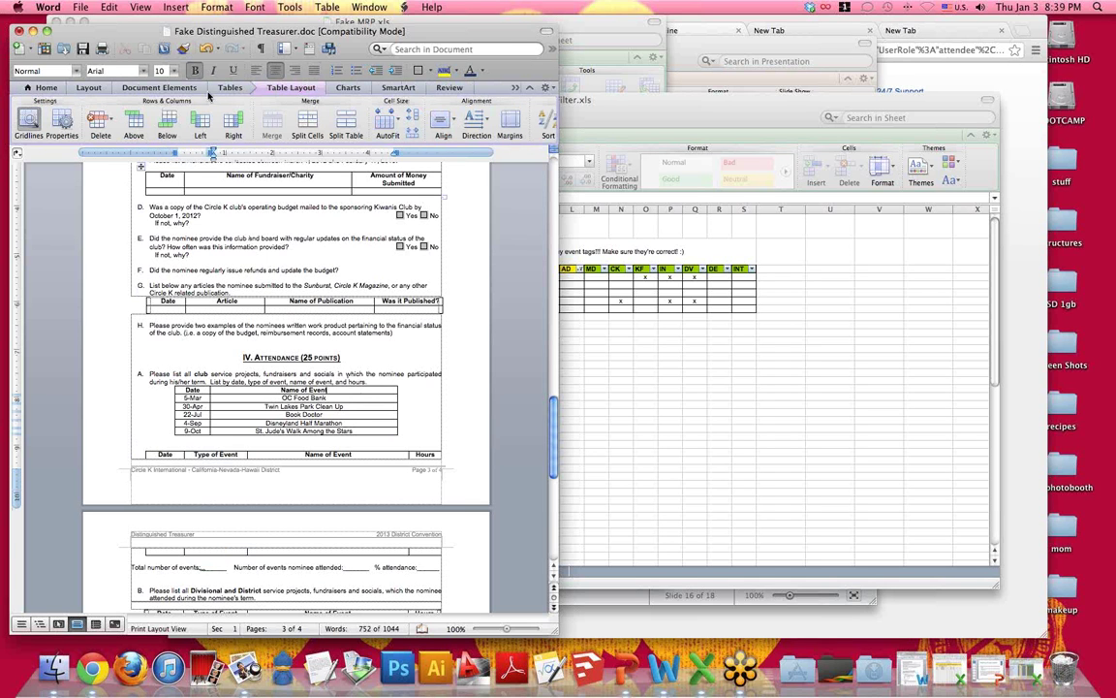
{"action": "left_click", "coordinate": [233, 121]}
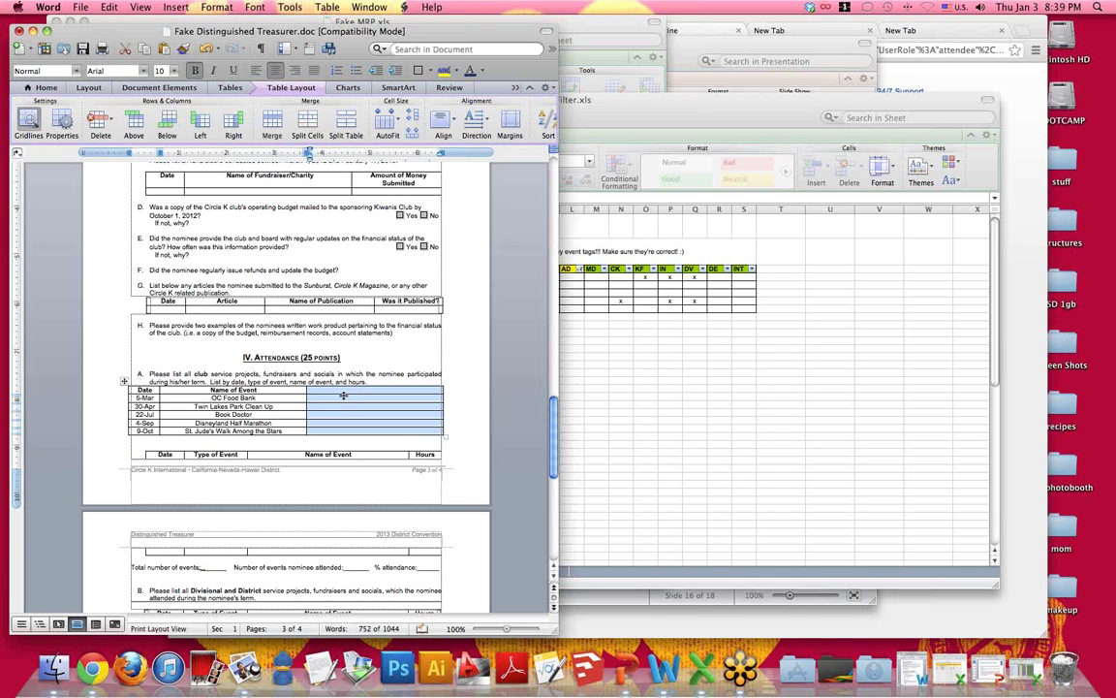
{"action": "left_click", "coordinate": [385, 389]}
{"action": "type", "text": "Hours"}
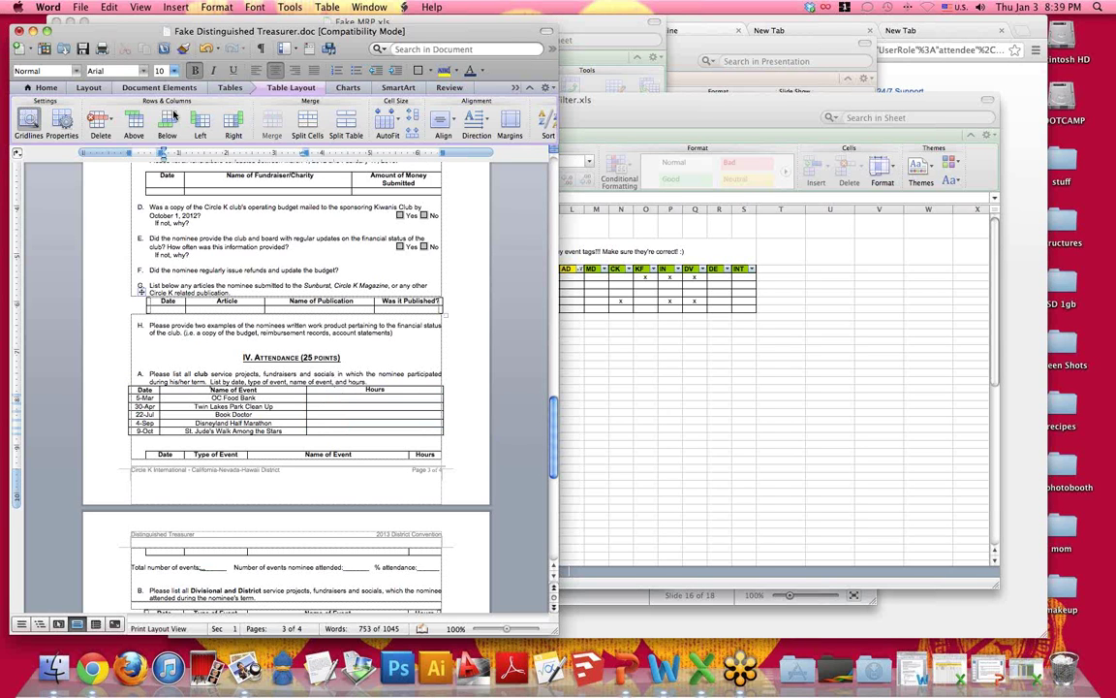
- Insert an empty column between Date and Name of Event in the pasted table and place the cursor in its header cell
{"action": "left_click", "coordinate": [200, 120]}
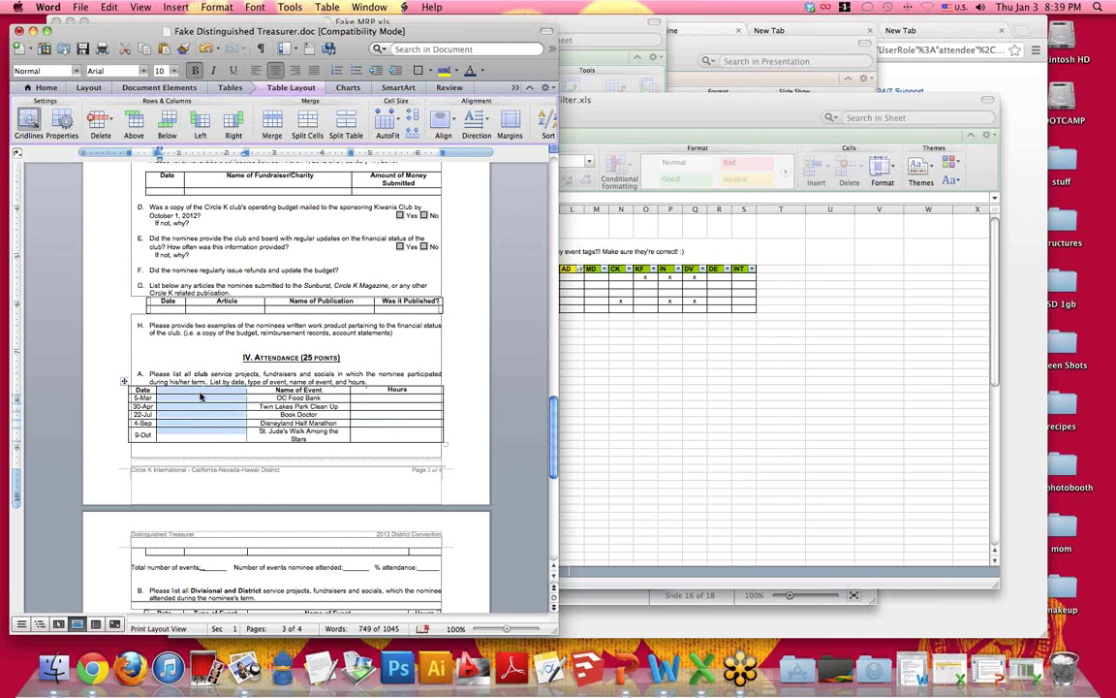
{"action": "left_click", "coordinate": [200, 401]}
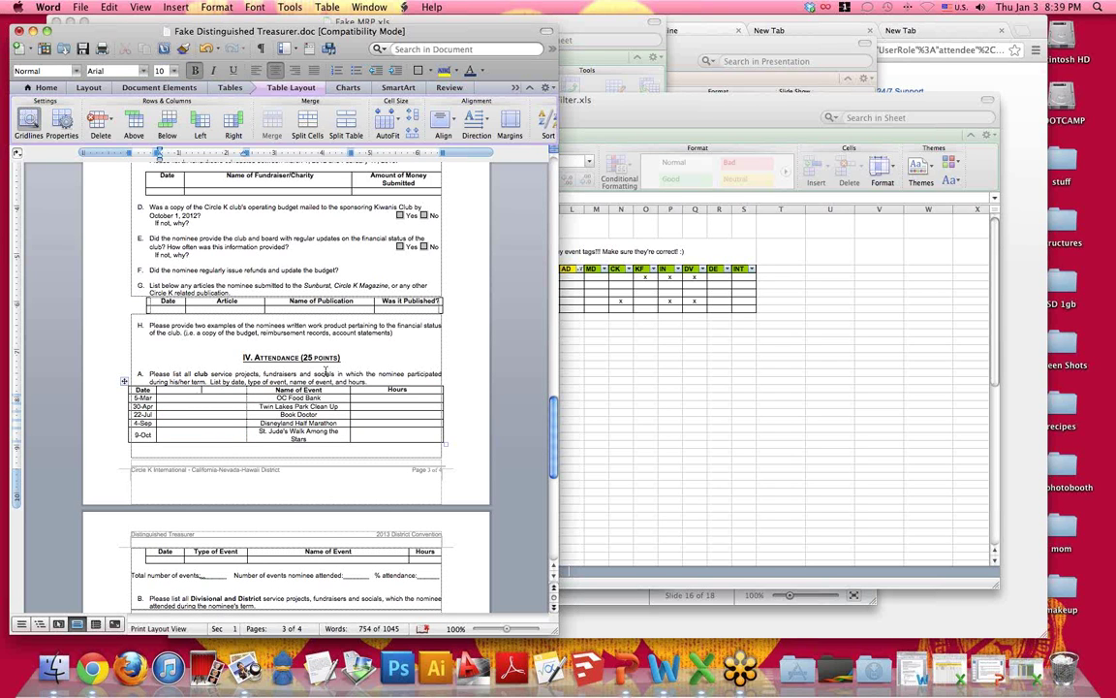